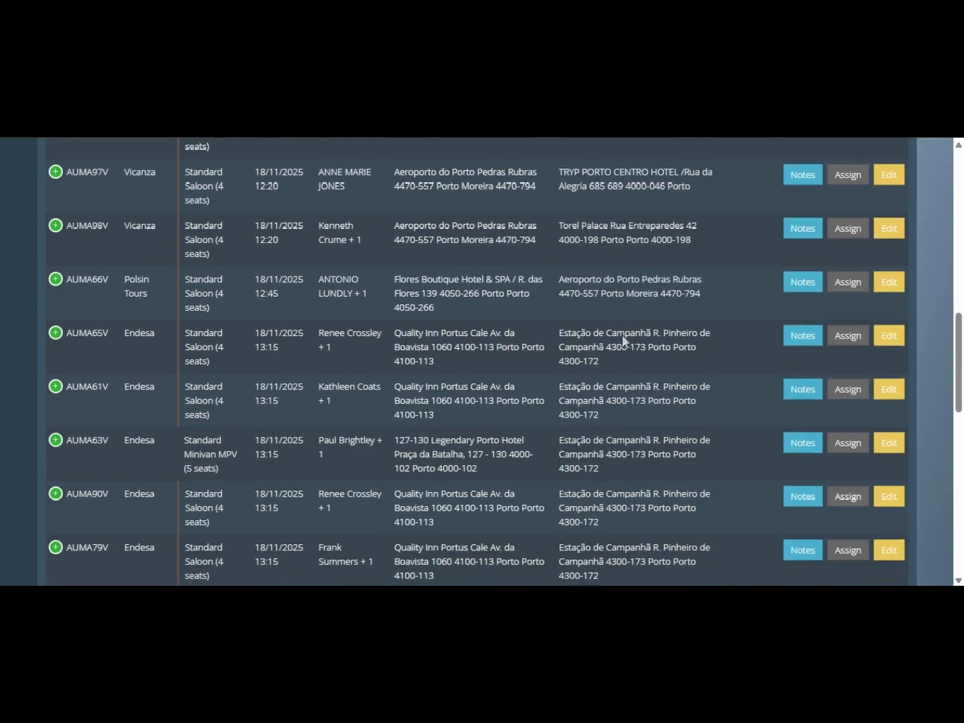
pyautogui.scroll(-2, 628, 401)
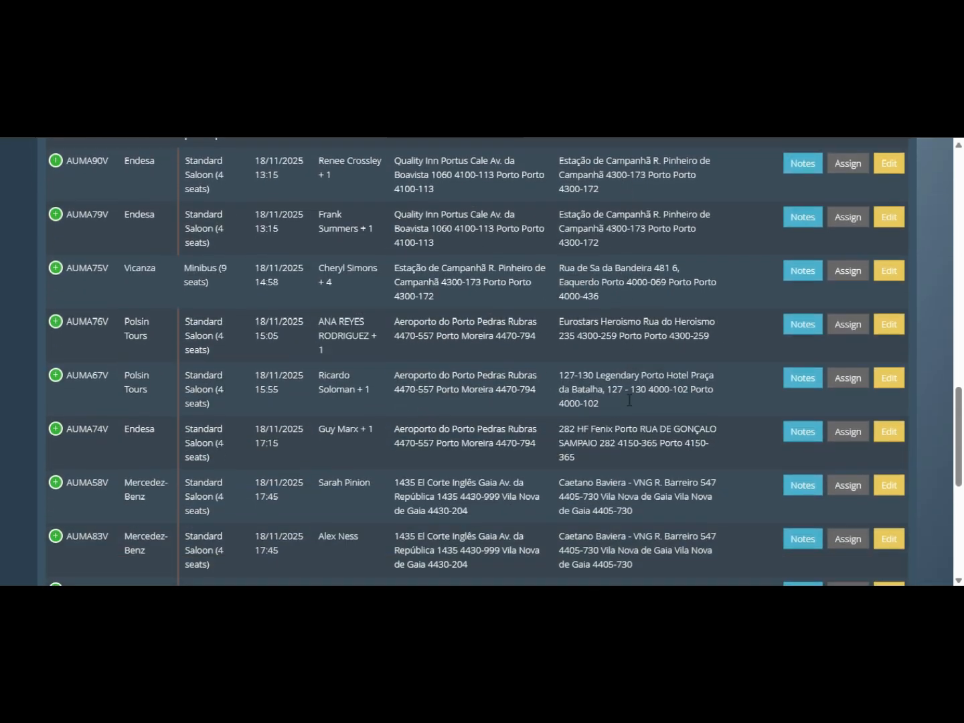
# - Go to the Porto Transfers admin dashboard from the main Menu and glance at the Configuration options
pyautogui.scroll(3, 629, 403)
pyautogui.scroll(15, 628, 404)
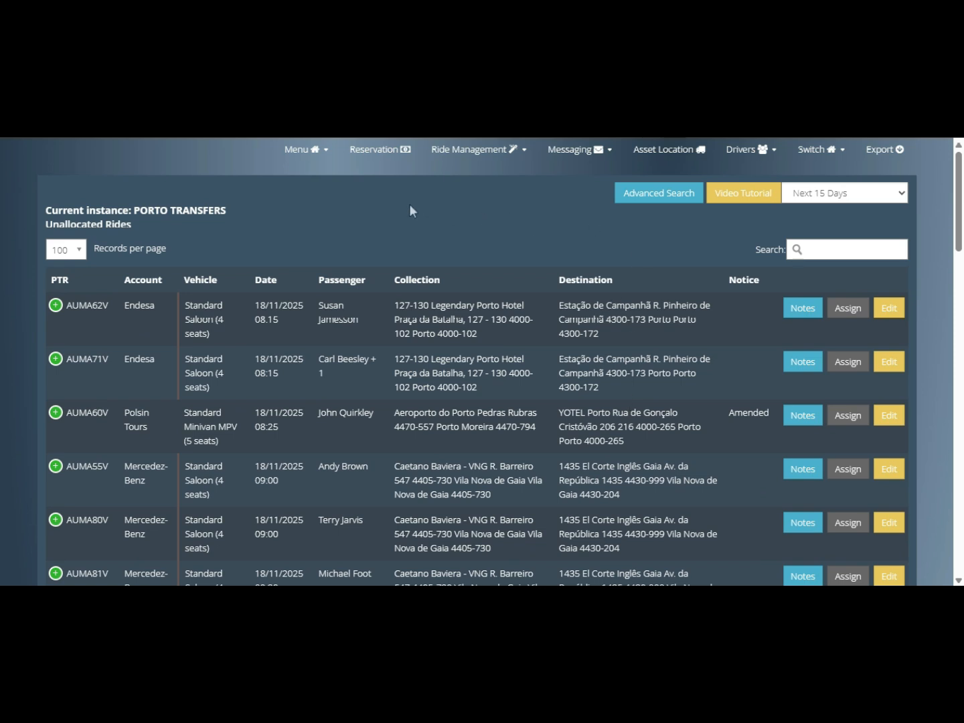
pyautogui.click(300, 155)
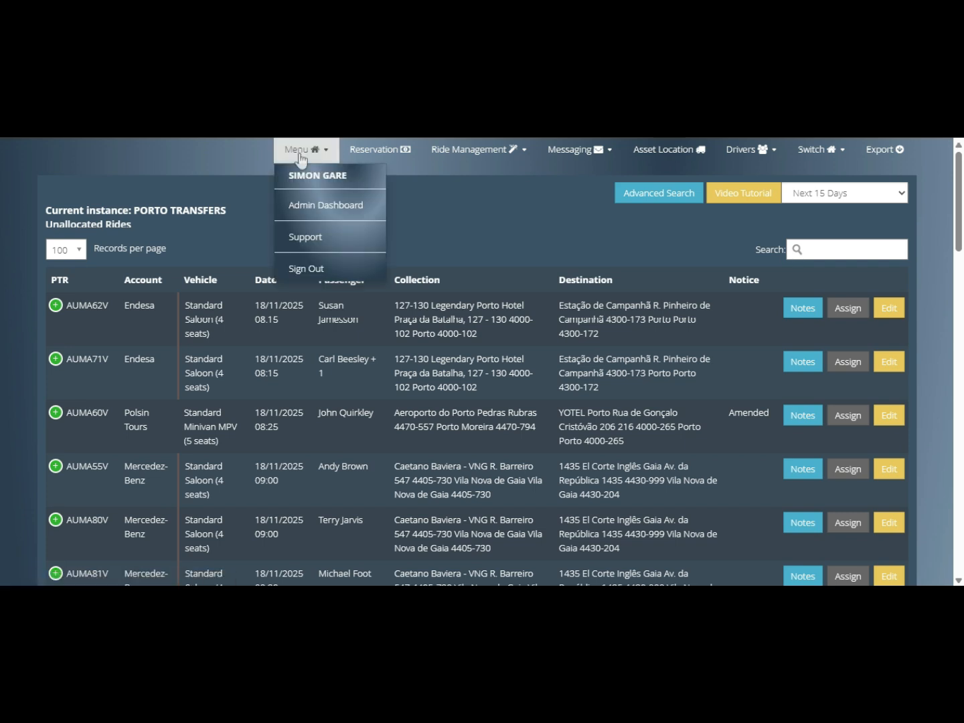
pyautogui.click(319, 206)
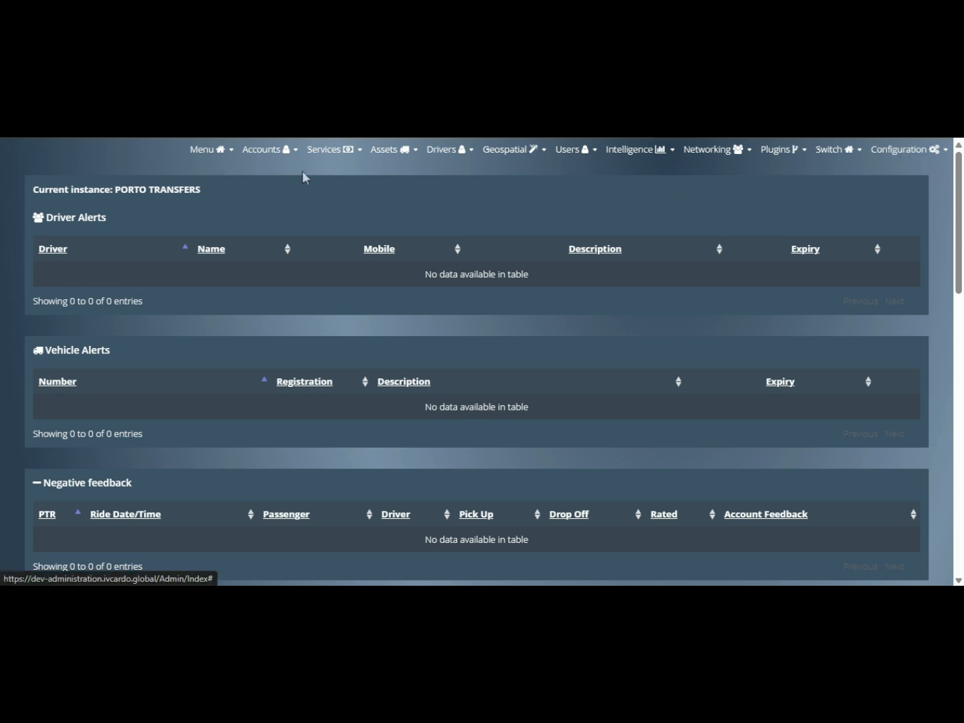
pyautogui.click(916, 150)
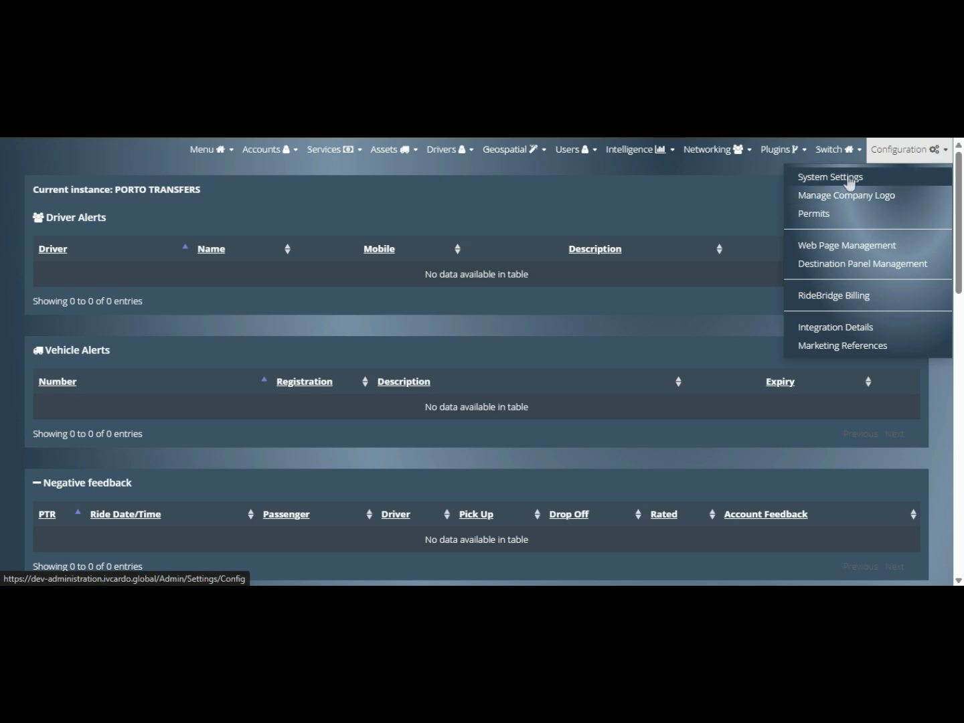
pyautogui.click(409, 217)
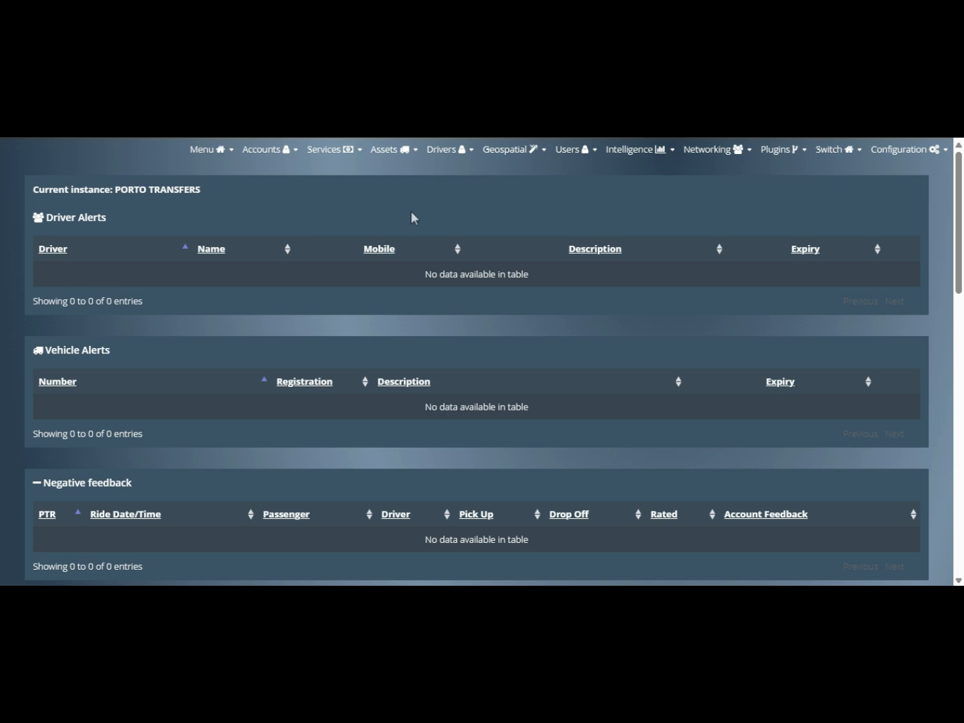
# - Open the Standard Saloon service from the active services list for editing
pyautogui.click(330, 154)
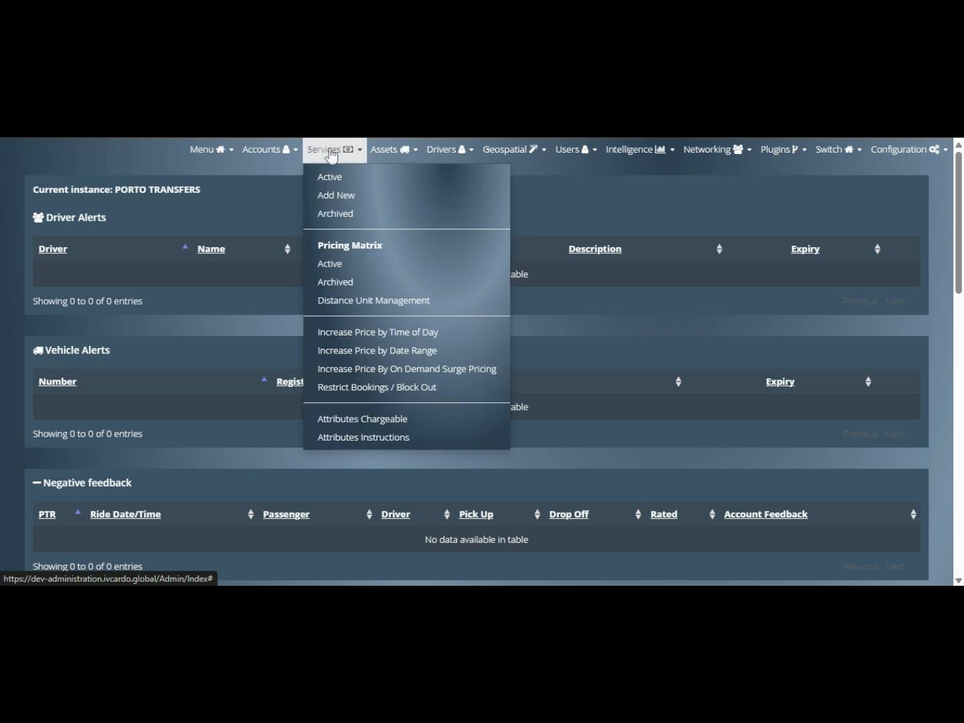
pyautogui.click(334, 180)
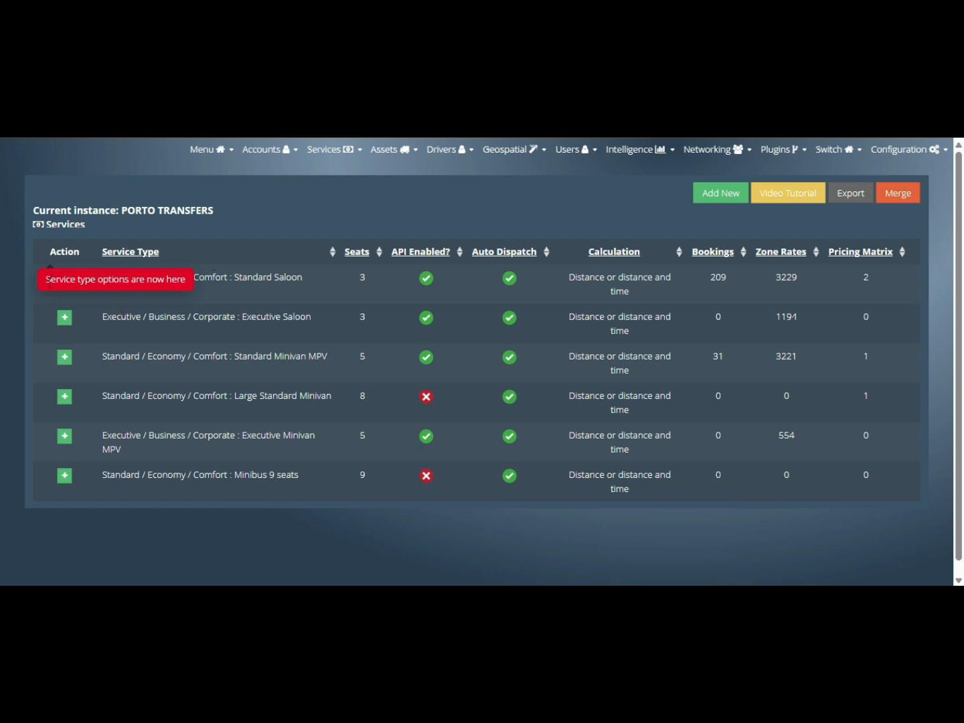
pyautogui.click(69, 284)
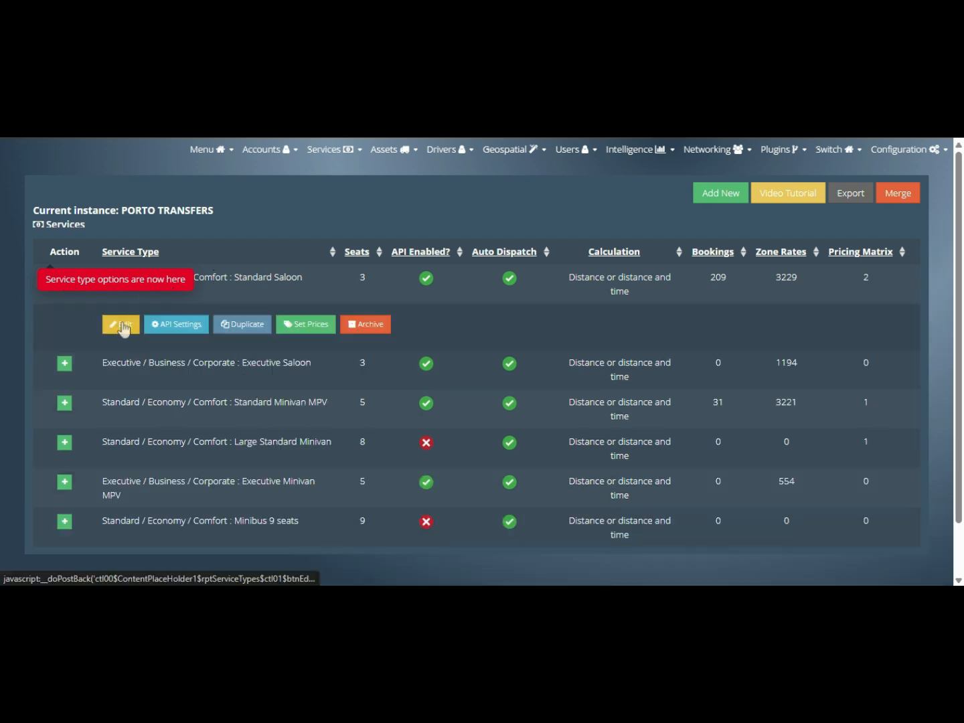
pyautogui.click(253, 287)
pyautogui.scroll(-3, 155, 245)
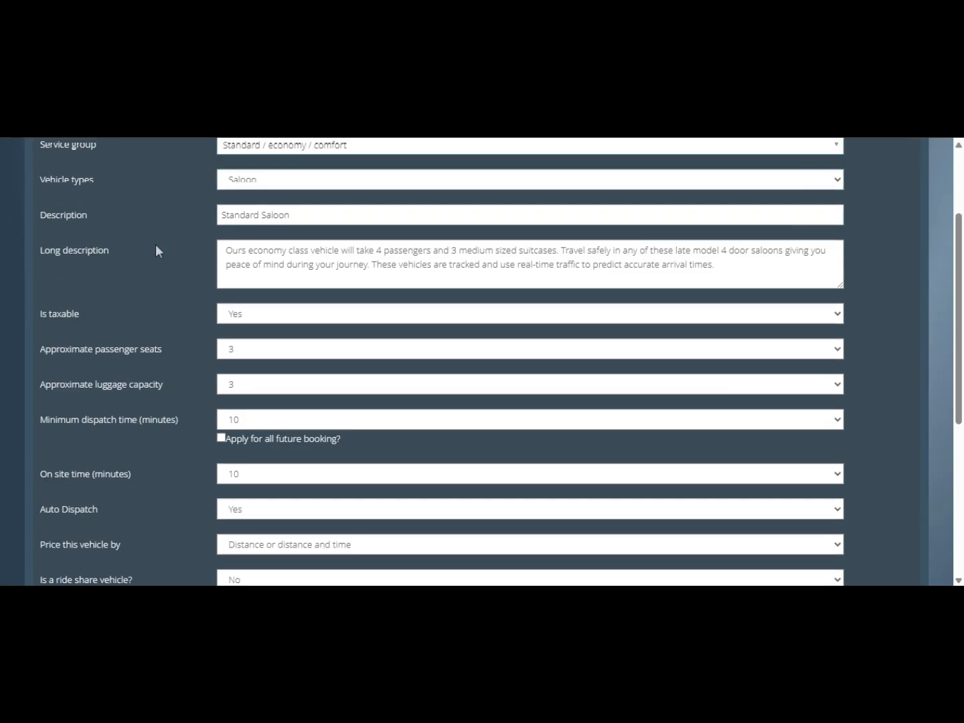
pyautogui.scroll(-1, 157, 277)
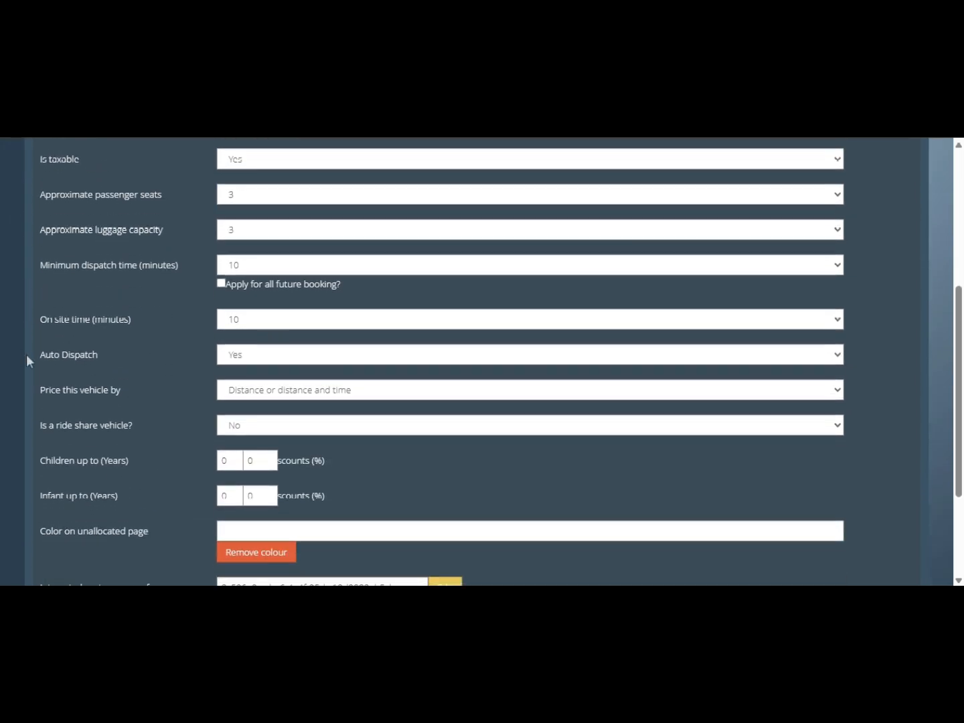
pyautogui.moveTo(48, 354); pyautogui.dragTo(224, 358)
pyautogui.click(259, 360)
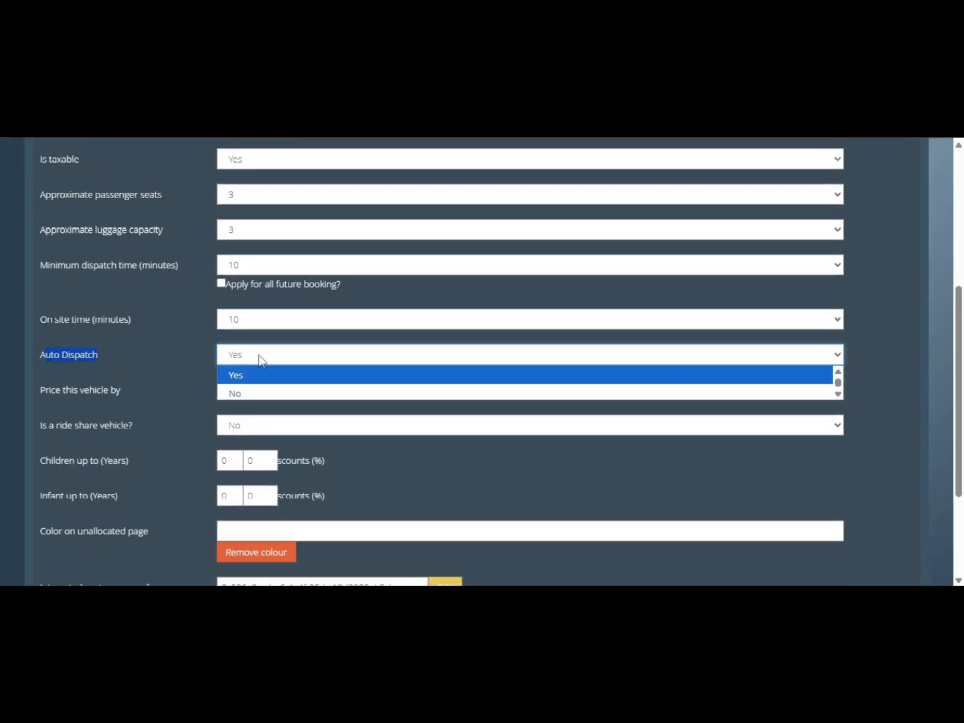
pyautogui.click(261, 359)
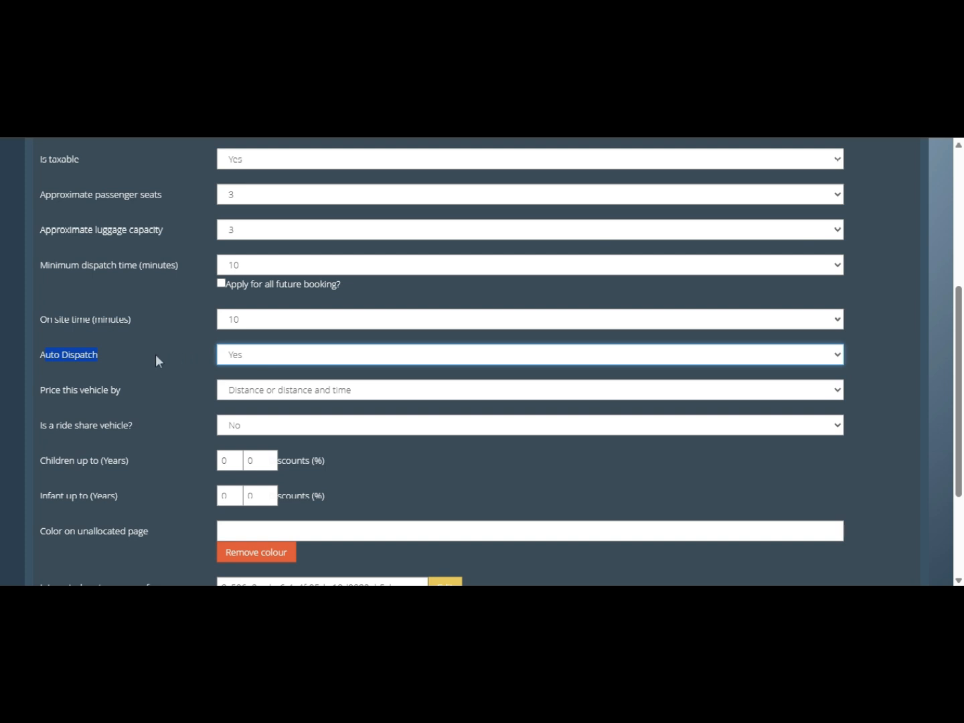
pyautogui.click(117, 325)
pyautogui.tripleClick(117, 325)
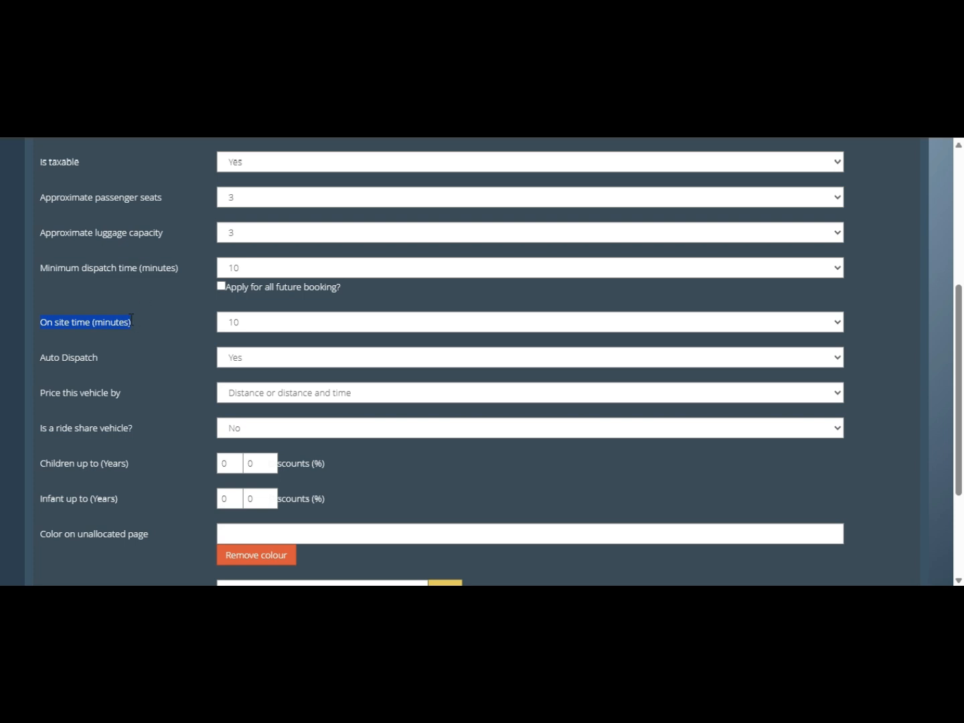
pyautogui.click(126, 318)
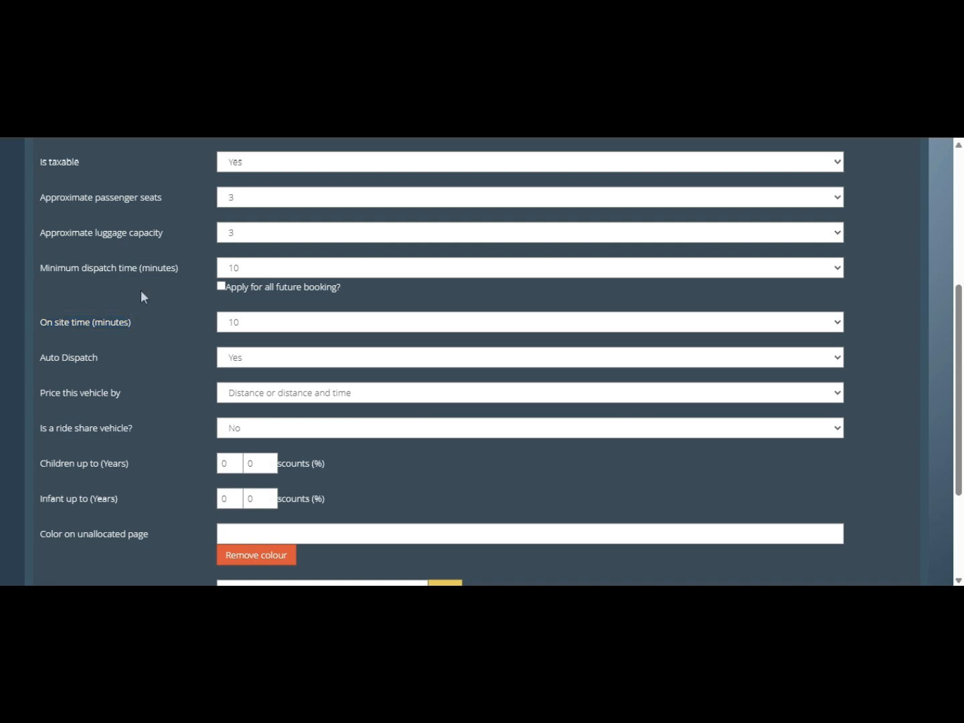
pyautogui.click(254, 329)
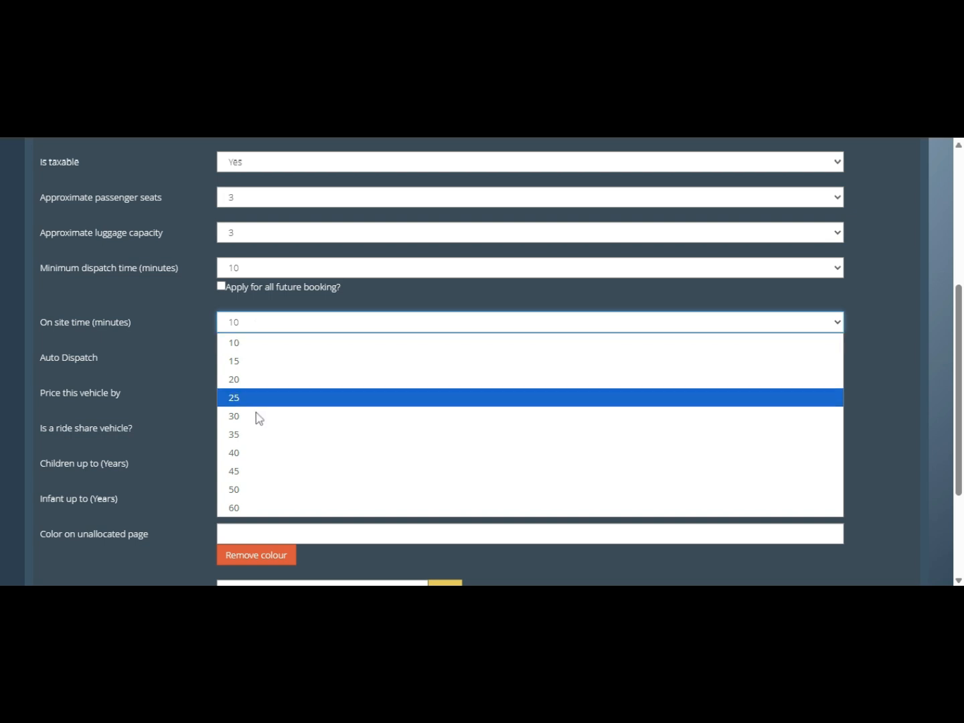
pyautogui.click(280, 327)
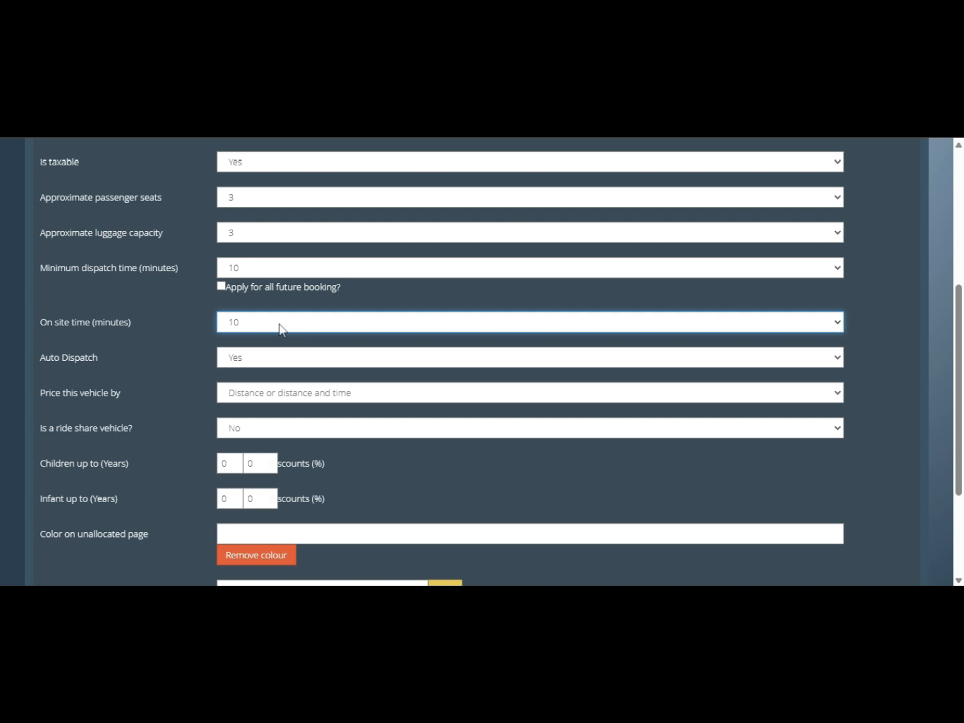
pyautogui.click(280, 328)
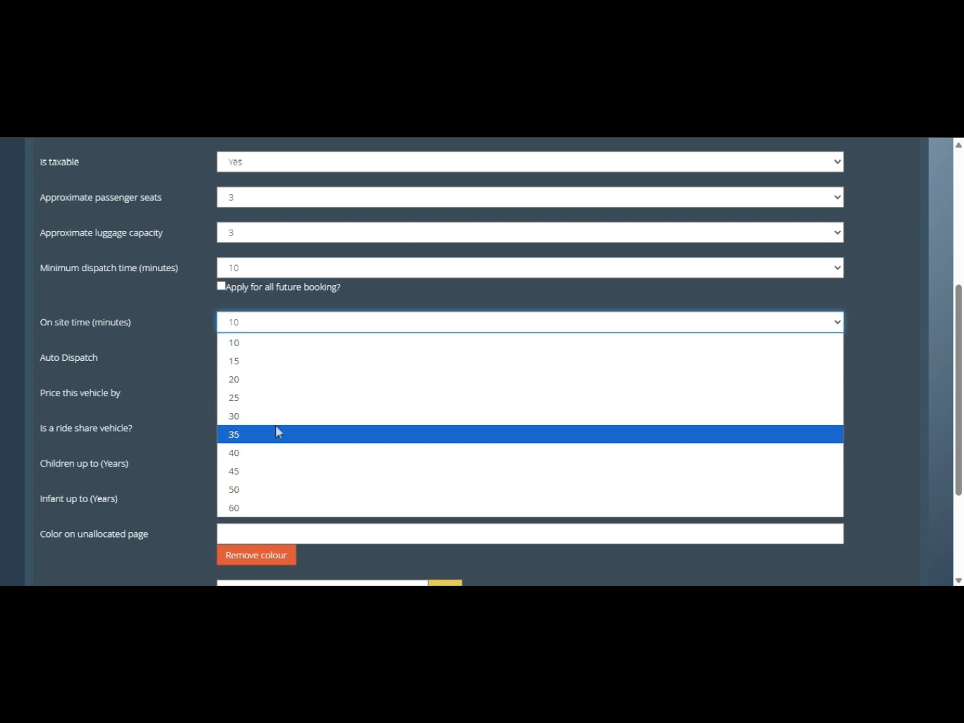
pyautogui.click(274, 416)
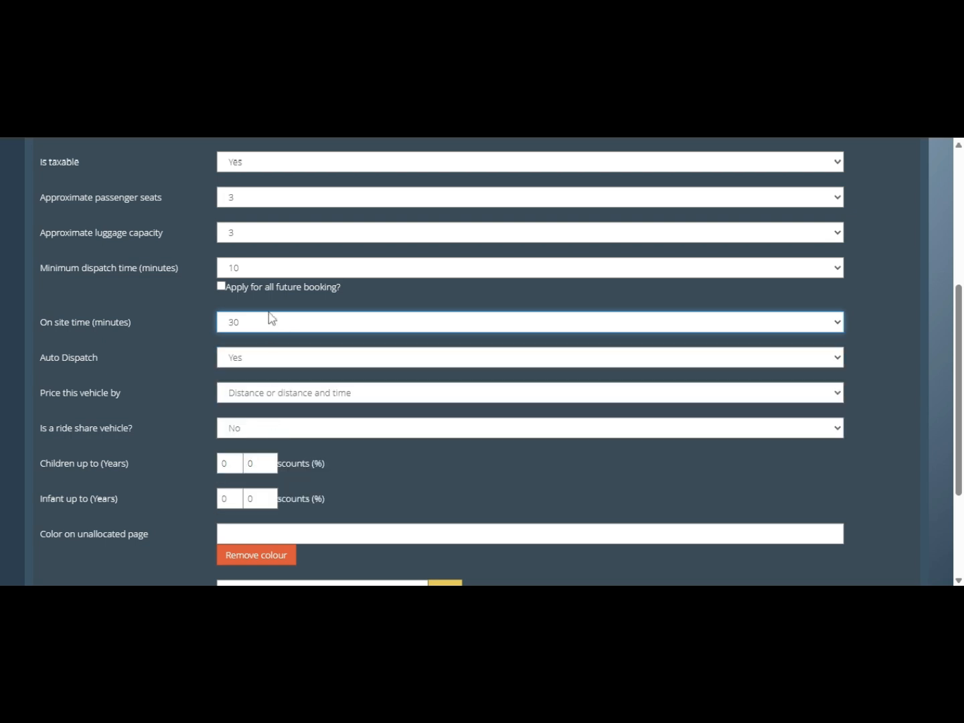
pyautogui.tripleClick(101, 322)
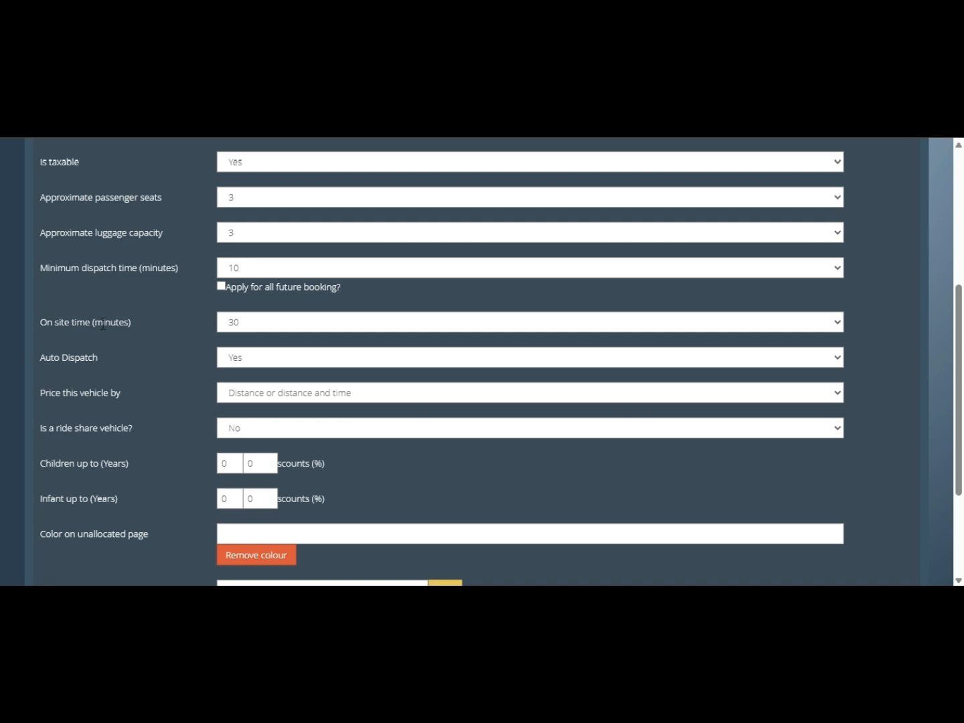
pyautogui.click(250, 324)
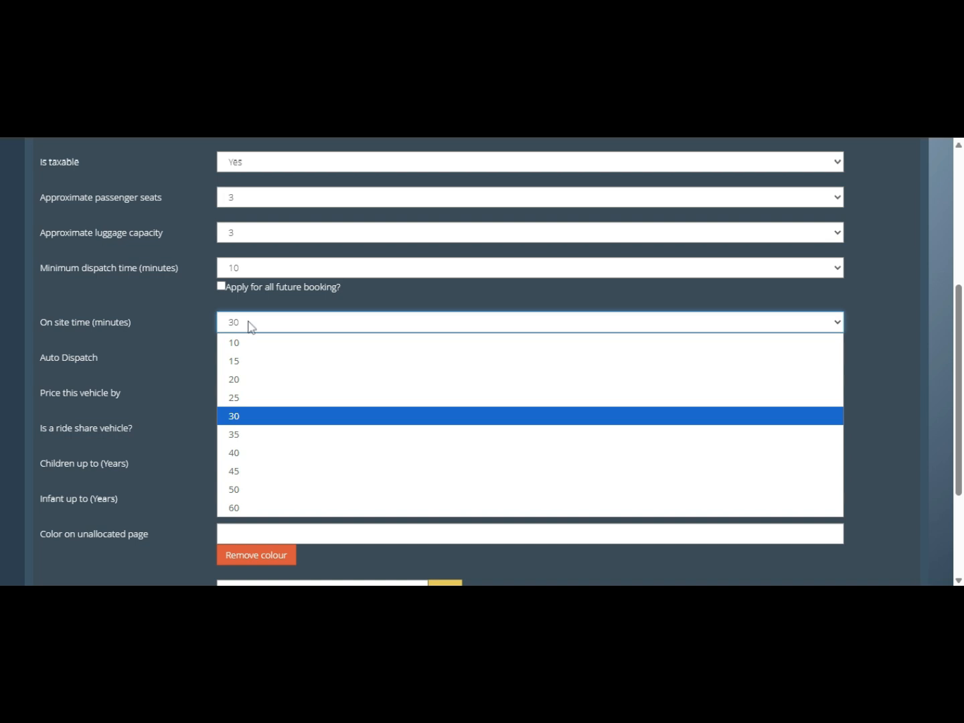
pyautogui.click(243, 471)
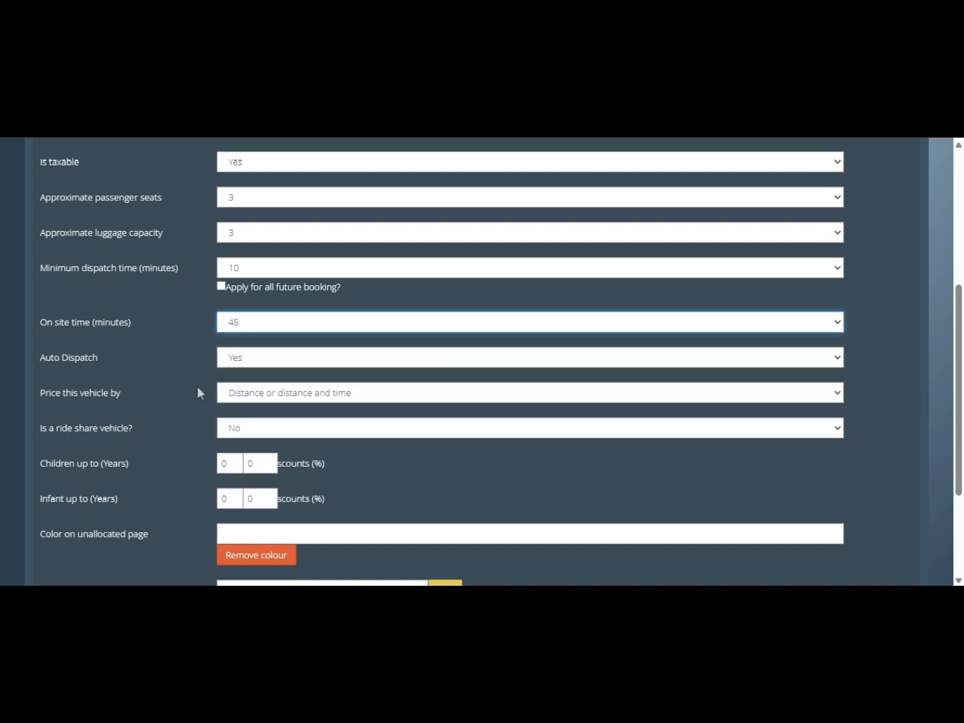
pyautogui.click(271, 328)
pyautogui.click(271, 345)
pyautogui.tripleClick(114, 319)
pyautogui.scroll(5, 176, 361)
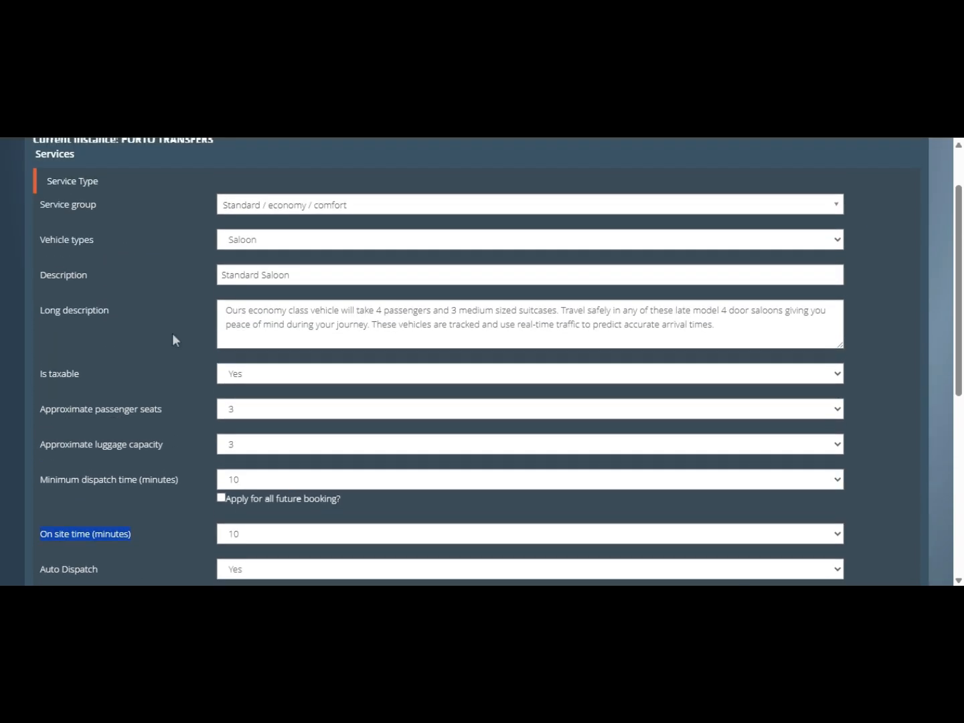
pyautogui.click(339, 151)
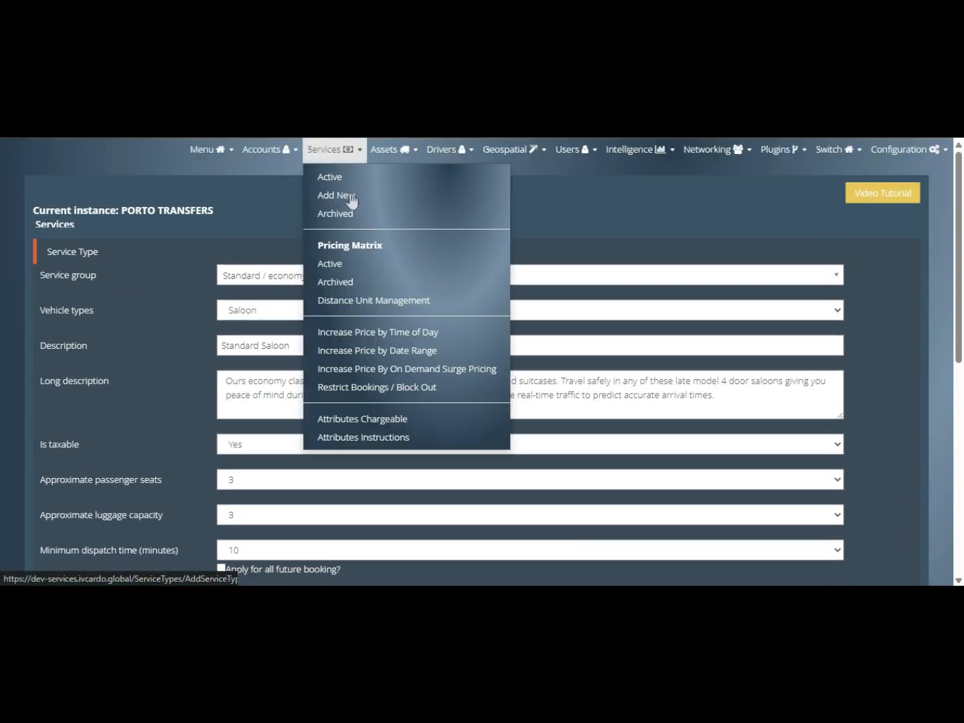
pyautogui.click(348, 179)
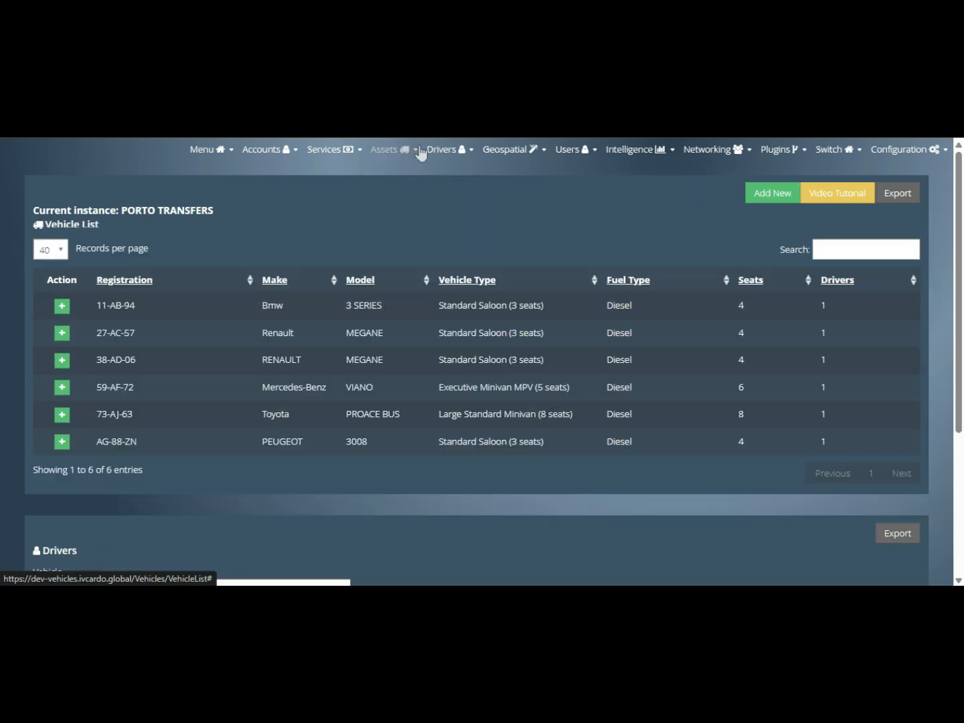
pyautogui.click(419, 151)
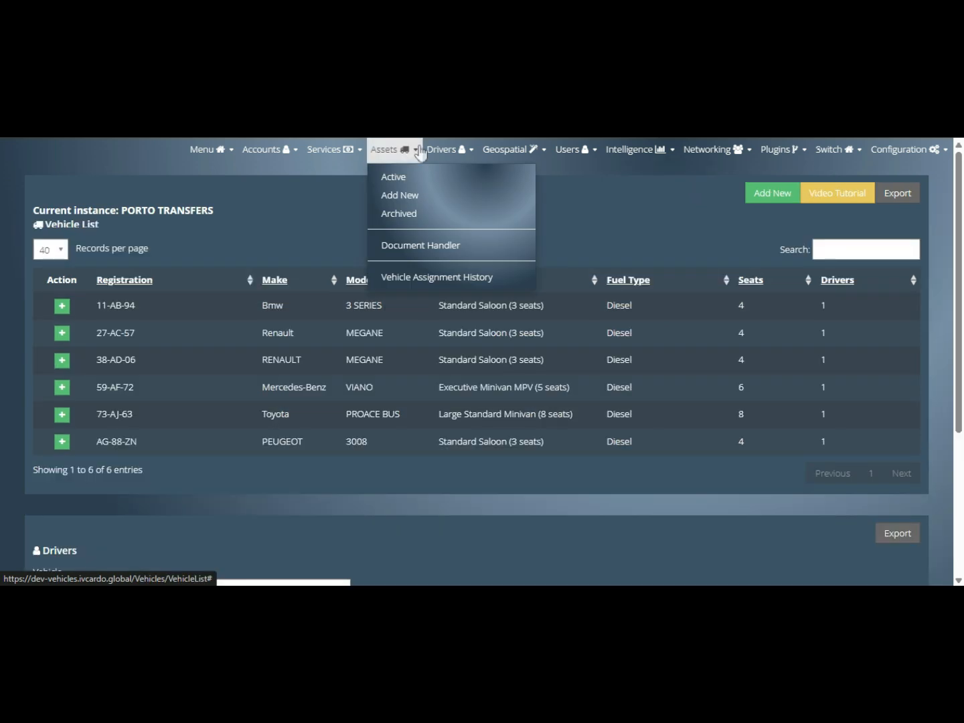
pyautogui.click(419, 152)
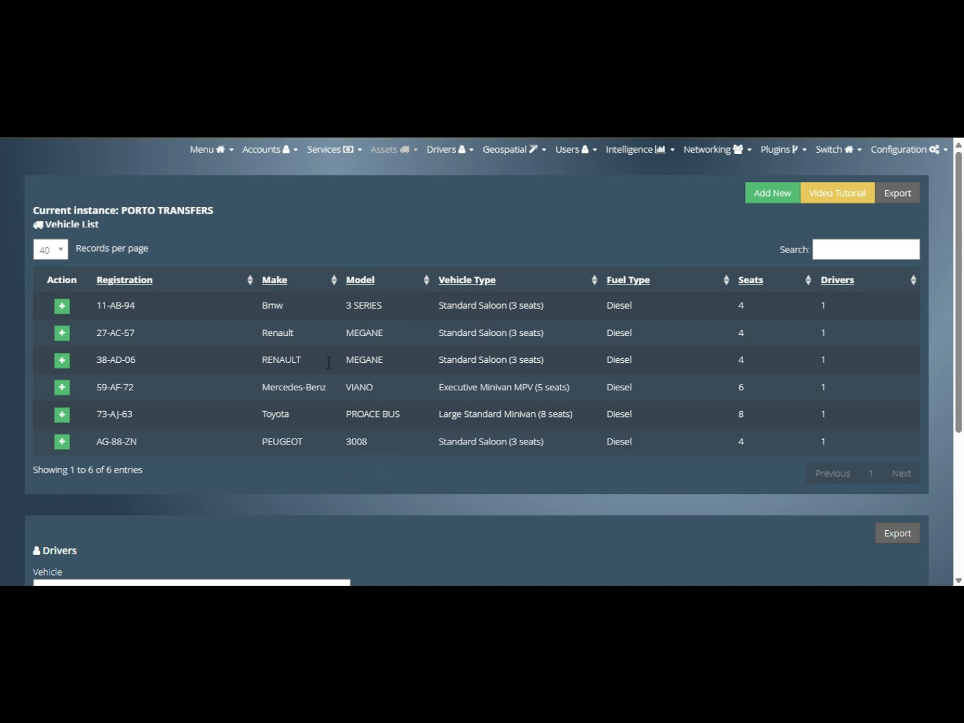
pyautogui.click(63, 306)
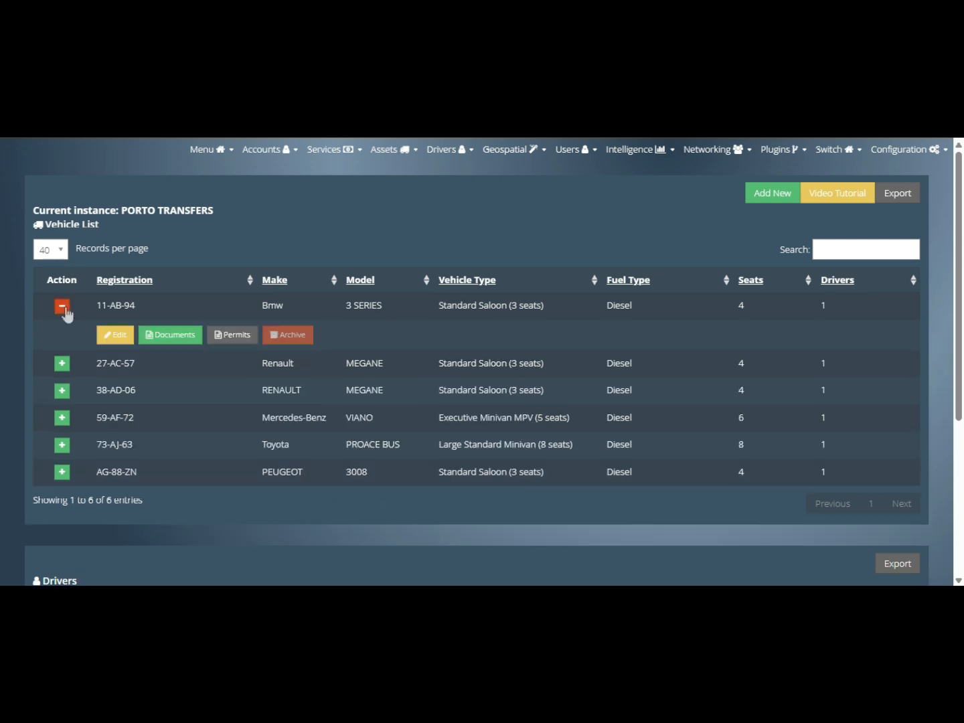
pyautogui.click(114, 335)
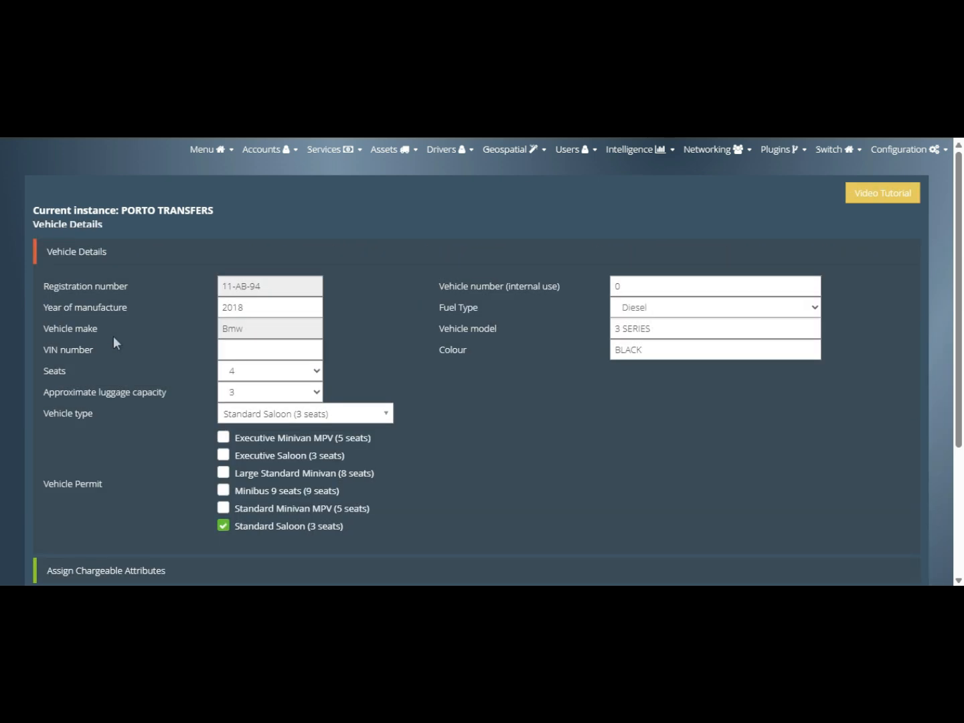
pyautogui.click(340, 413)
pyautogui.click(340, 415)
pyautogui.click(11, 127)
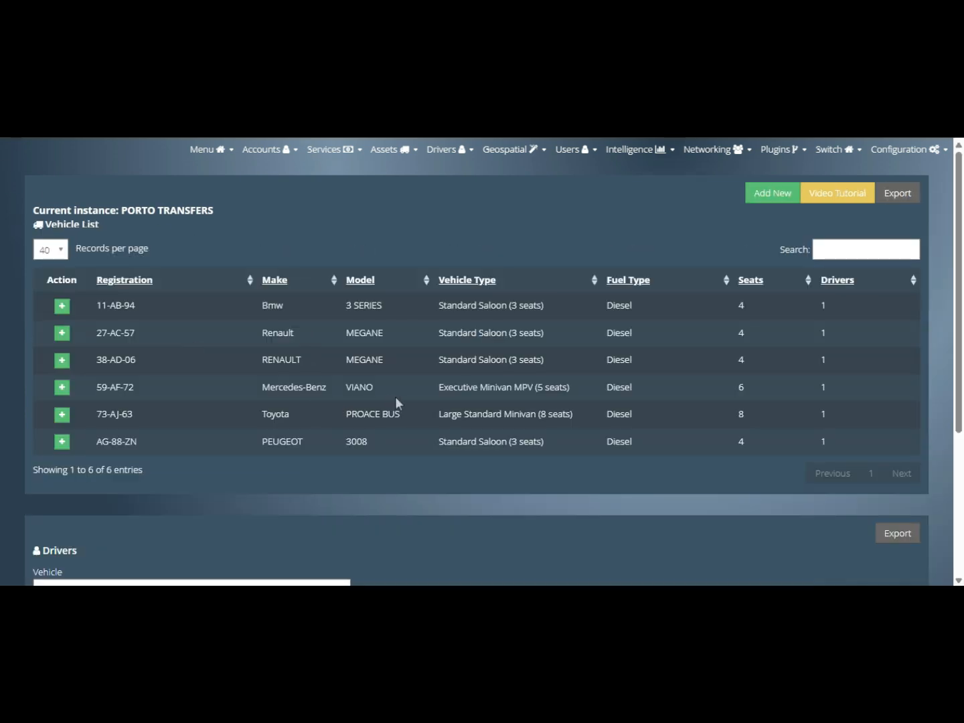
pyautogui.click(64, 388)
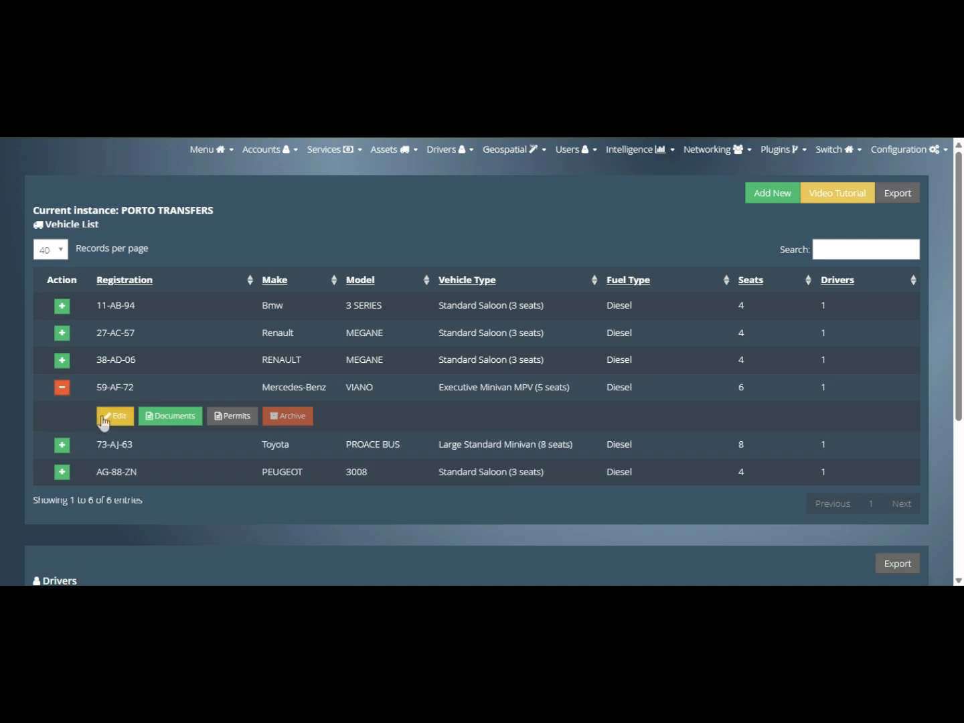
pyautogui.click(104, 418)
pyautogui.scroll(-1, 224, 392)
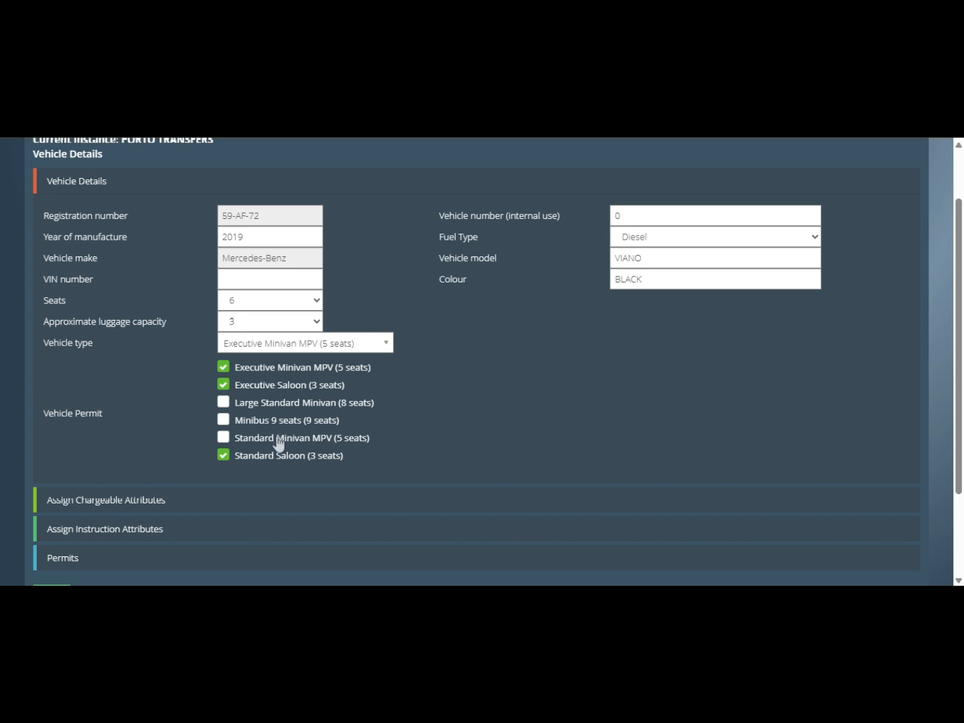
pyautogui.click(224, 440)
pyautogui.scroll(-3, 289, 450)
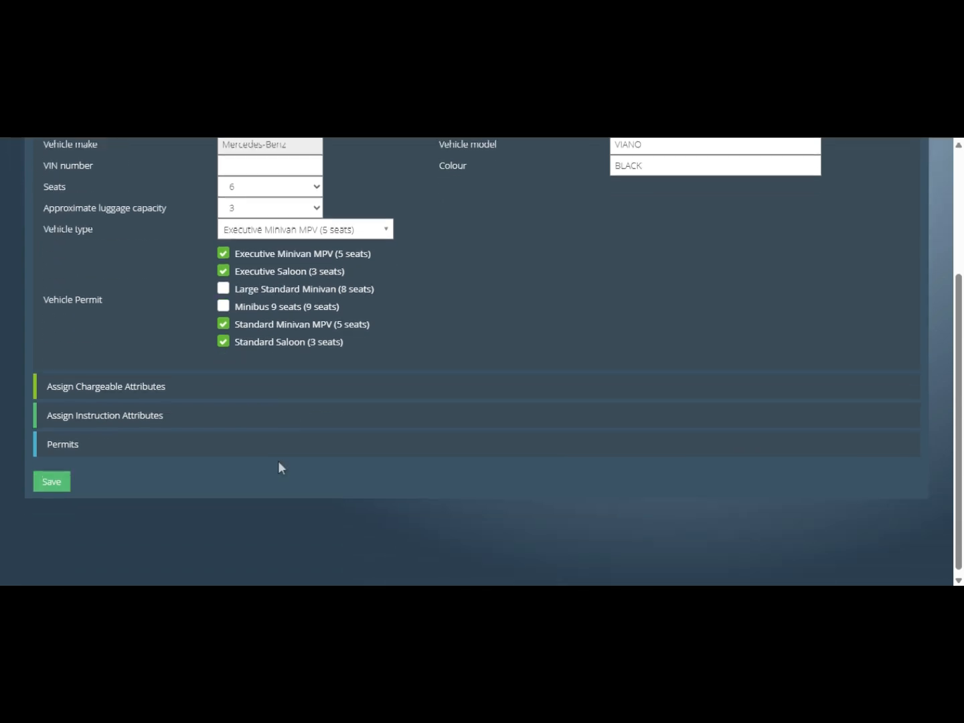
pyautogui.click(58, 477)
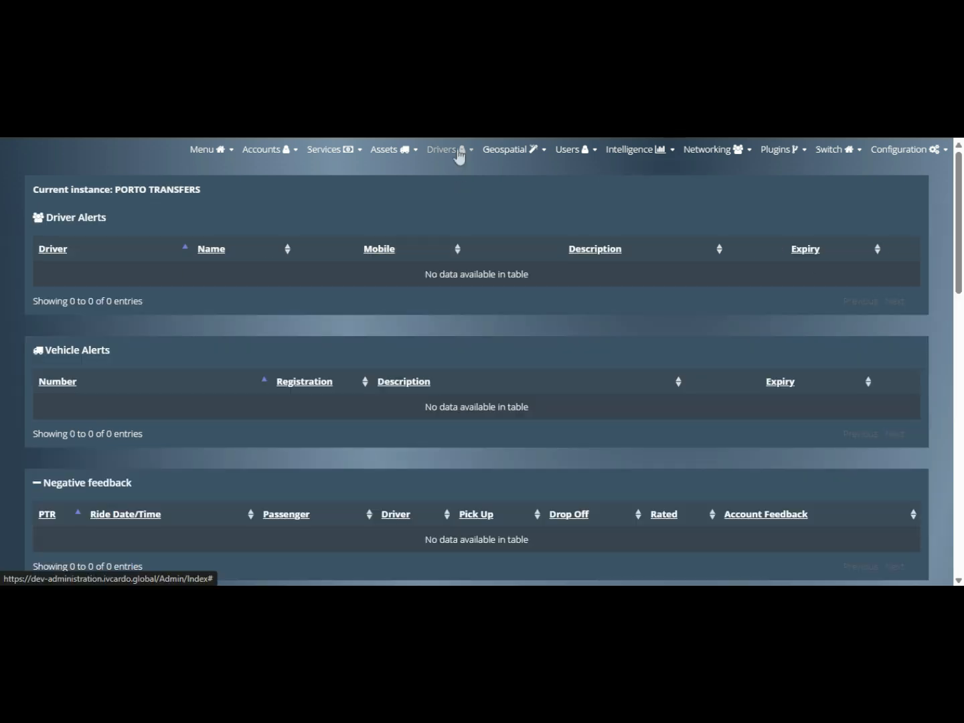
# - Open the first active driver's details for editing and check the home address
pyautogui.click(458, 151)
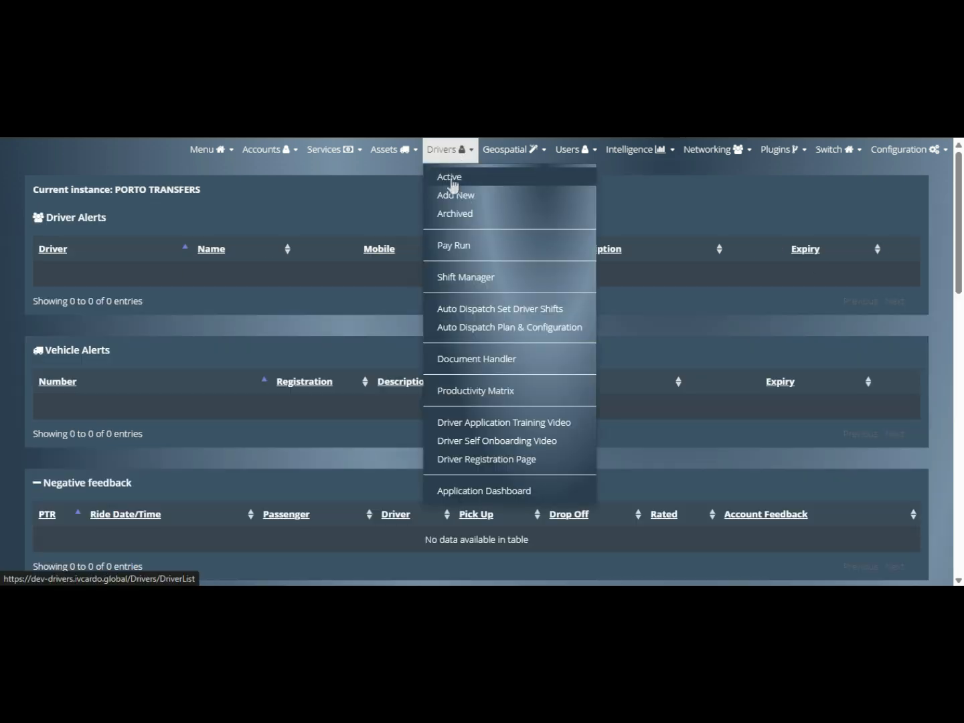
pyautogui.click(451, 177)
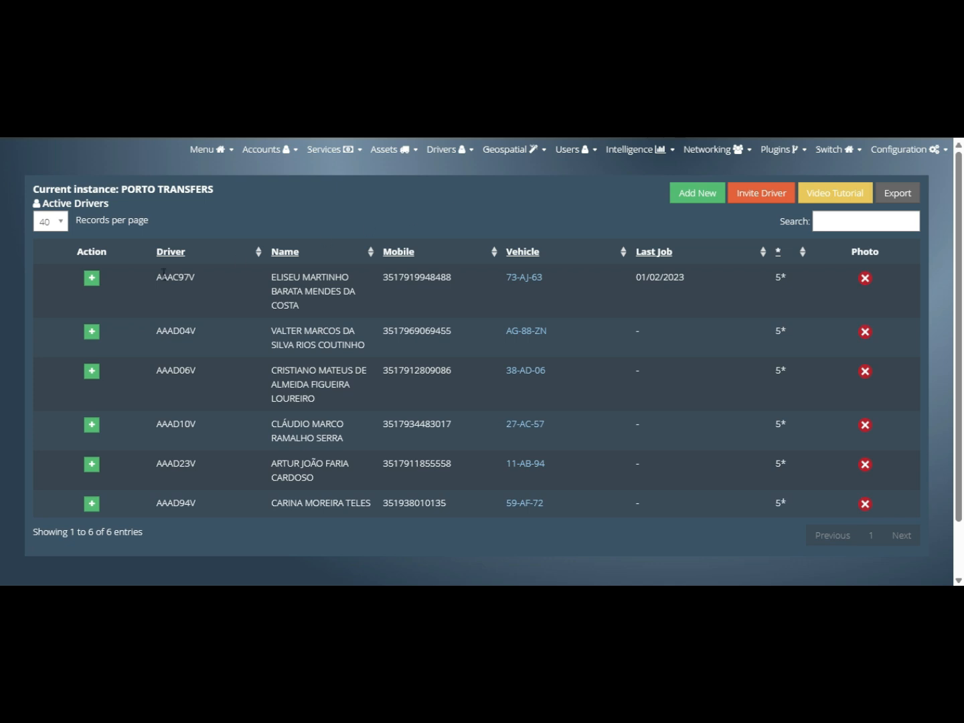
pyautogui.click(92, 278)
pyautogui.click(115, 334)
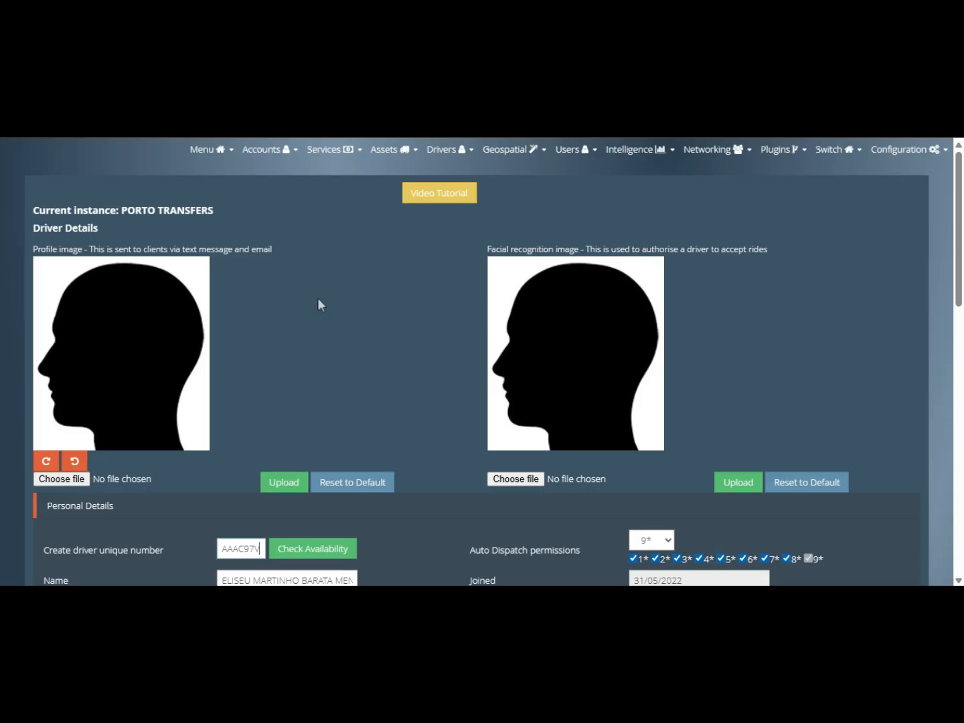
pyautogui.scroll(-6, 317, 298)
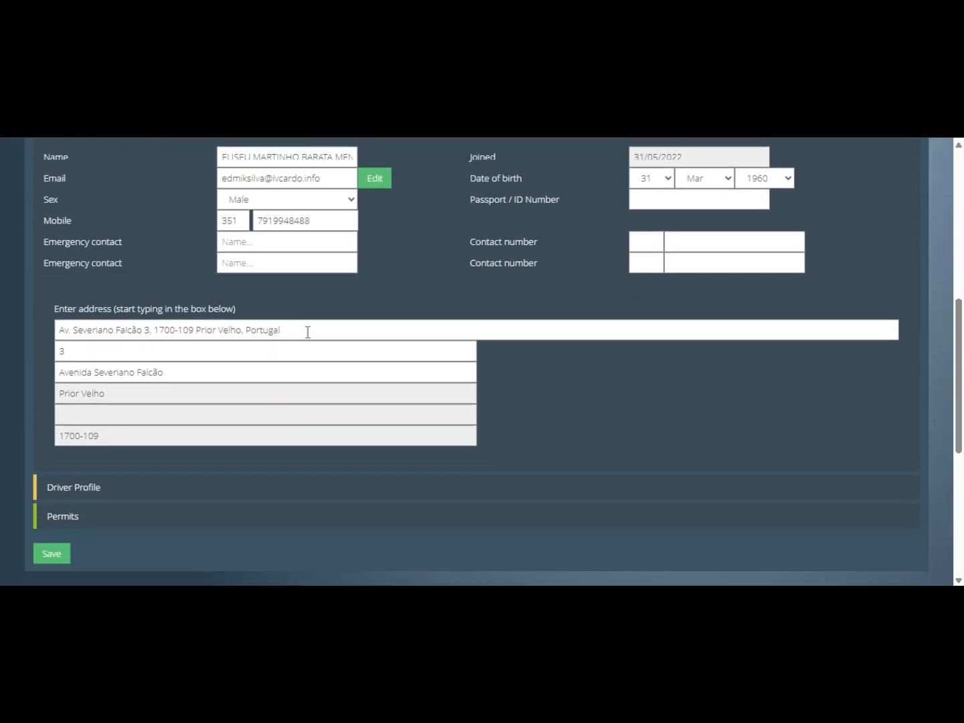
pyautogui.doubleClick(305, 329)
pyautogui.scroll(-1, 309, 328)
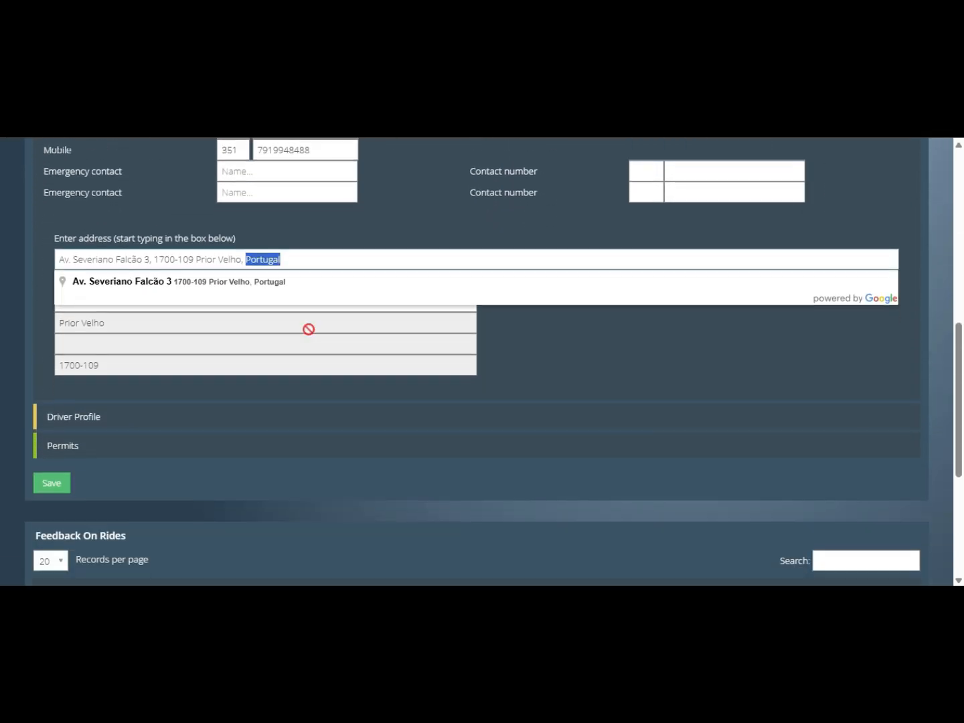
pyautogui.click(290, 390)
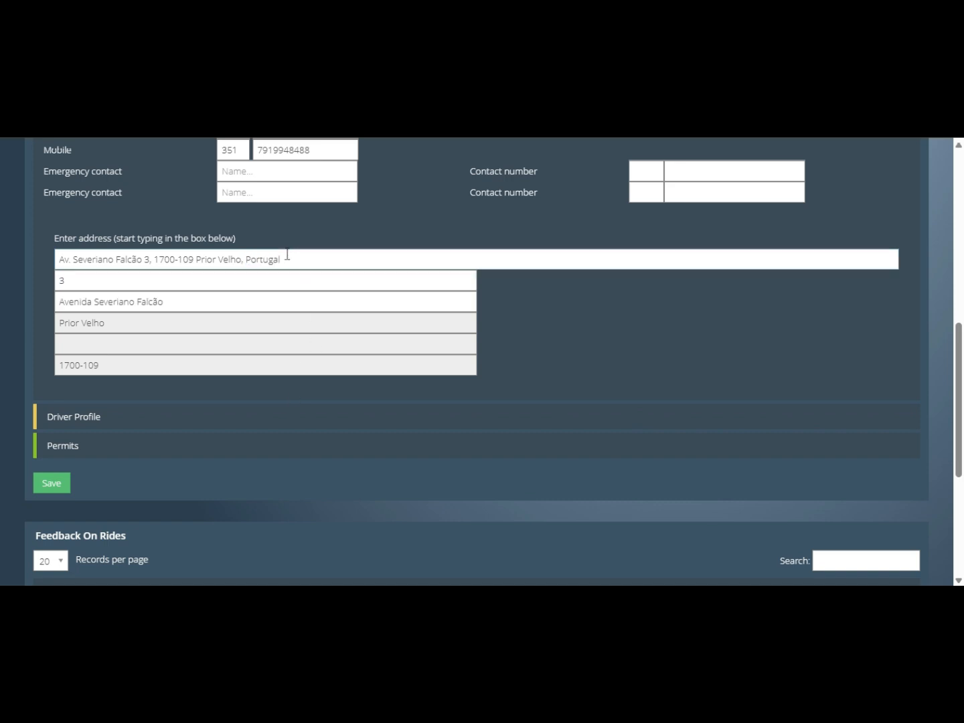
pyautogui.scroll(-2, 601, 338)
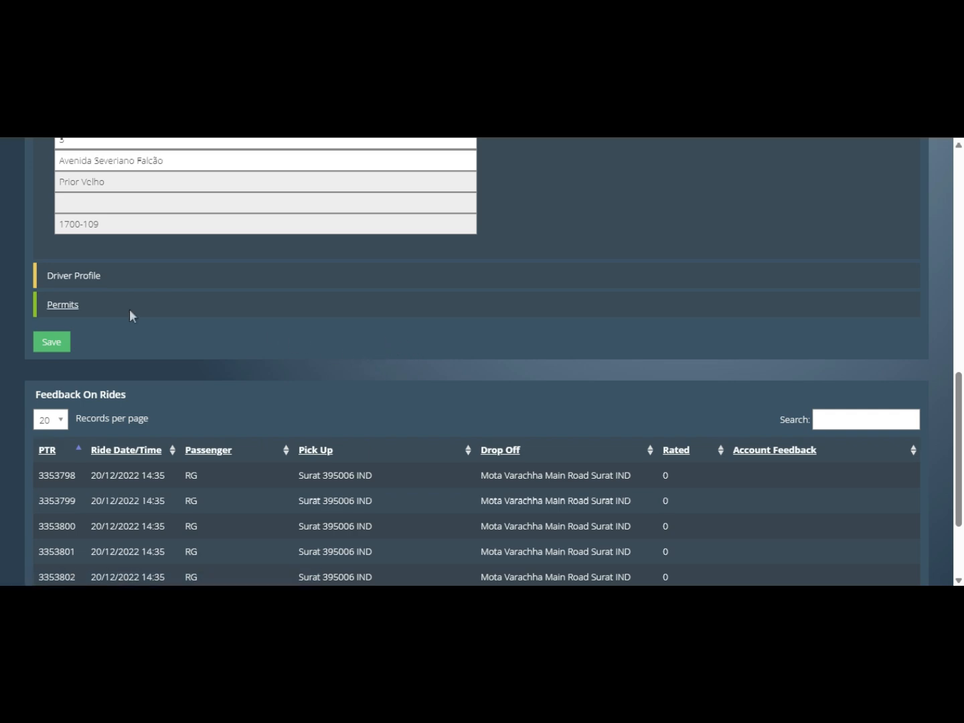
pyautogui.click(74, 276)
pyautogui.scroll(5, 142, 317)
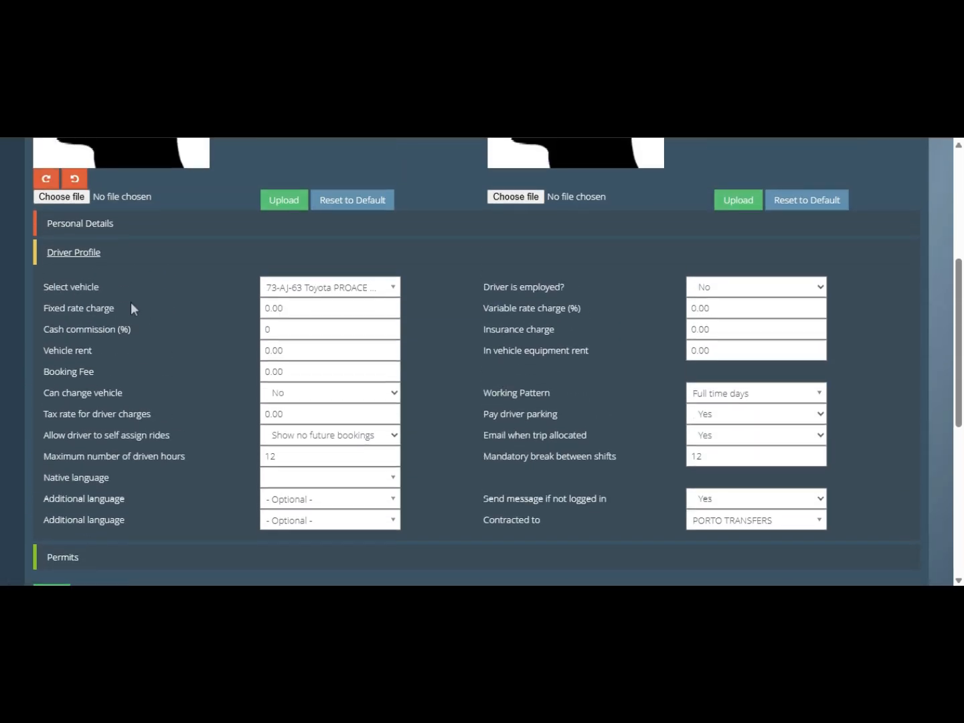
pyautogui.click(318, 287)
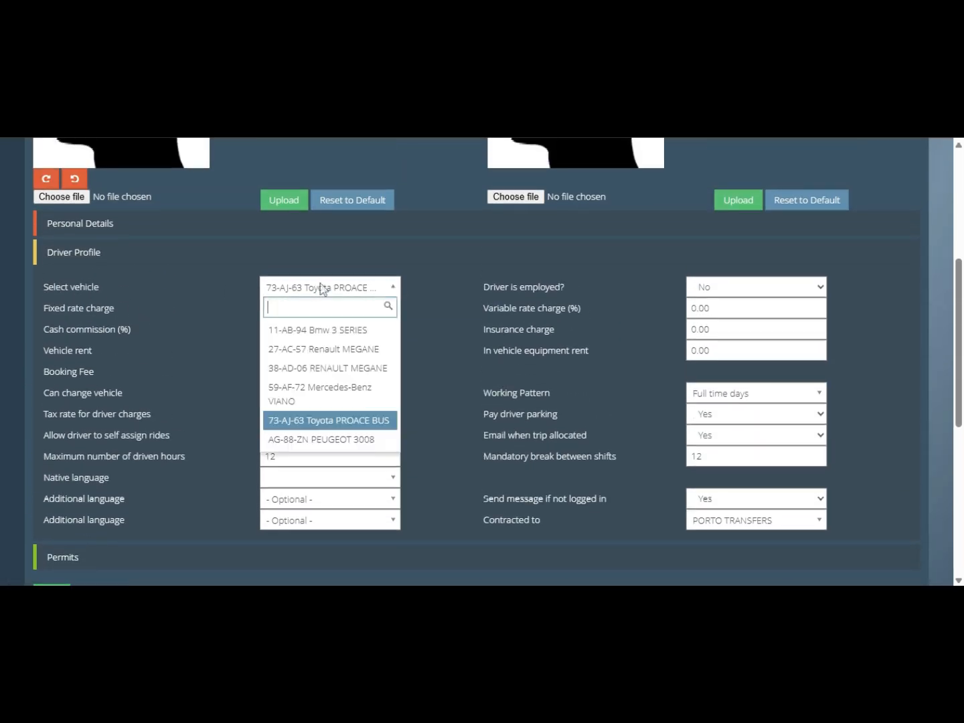
pyautogui.click(321, 288)
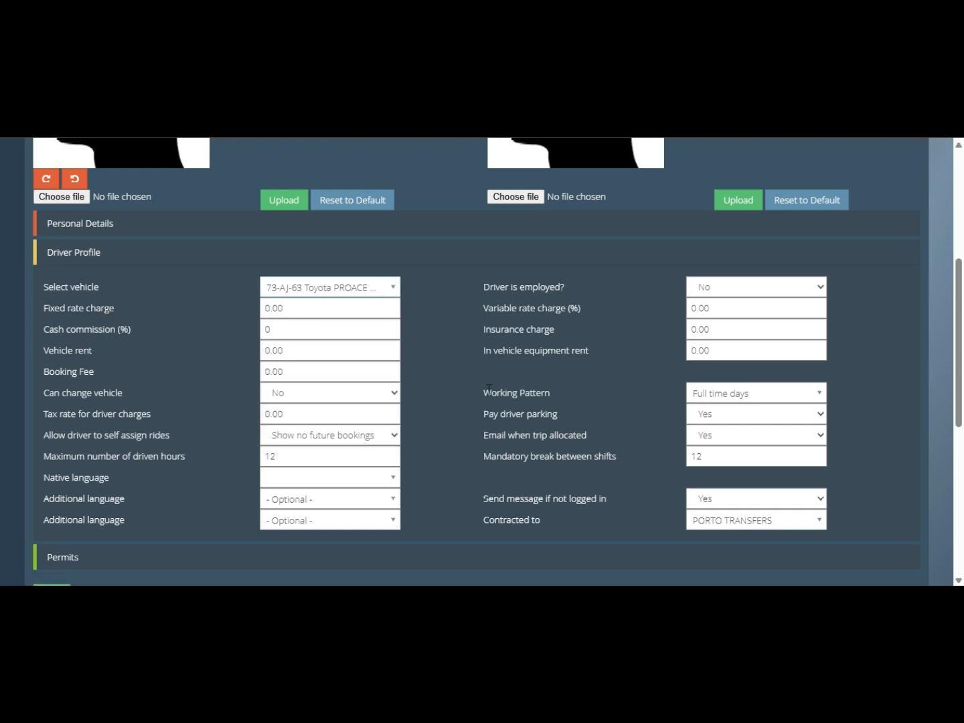
pyautogui.moveTo(492, 393); pyautogui.dragTo(570, 393)
pyautogui.click(741, 390)
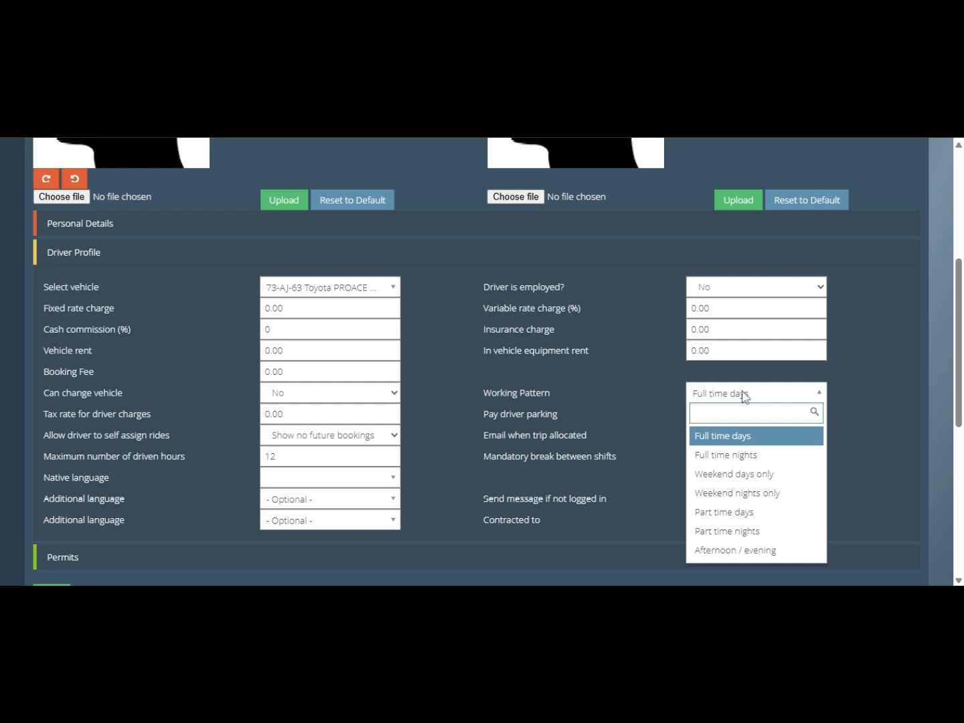
pyautogui.click(743, 395)
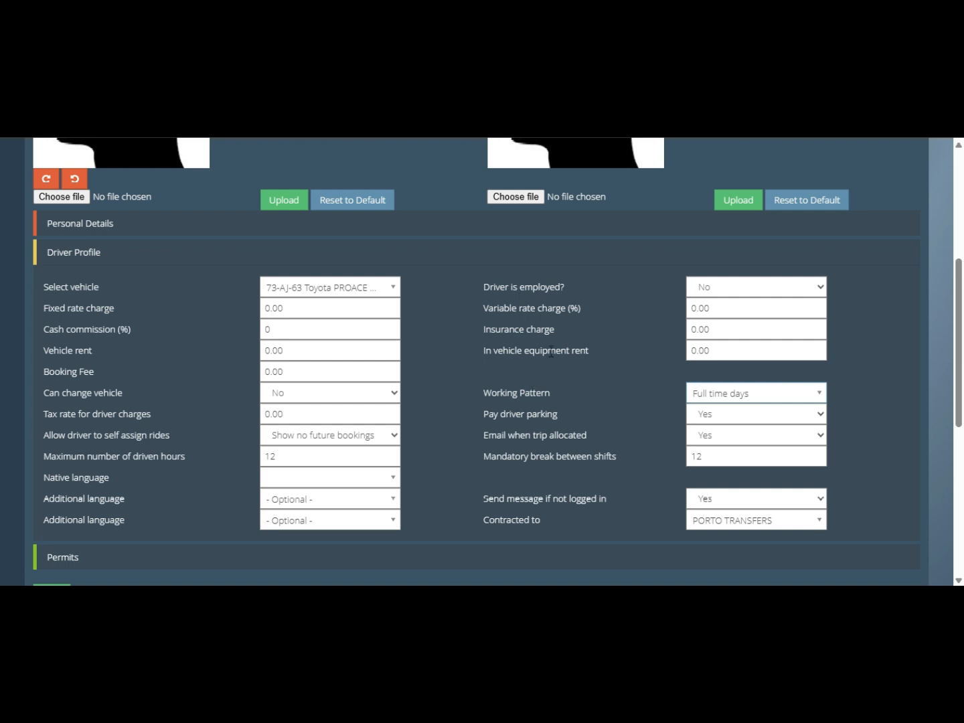
# - Set maximum driven hours to 6 and mandatory break to 1, then open tomorrow's driver shifts
pyautogui.moveTo(72, 456); pyautogui.dragTo(175, 453)
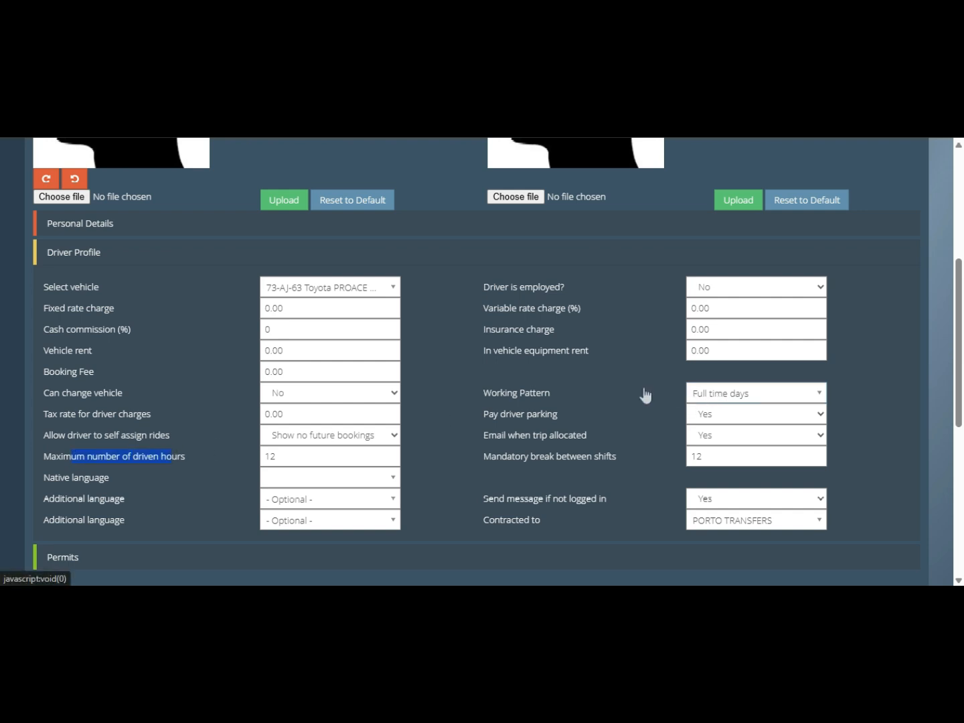
pyautogui.doubleClick(347, 456)
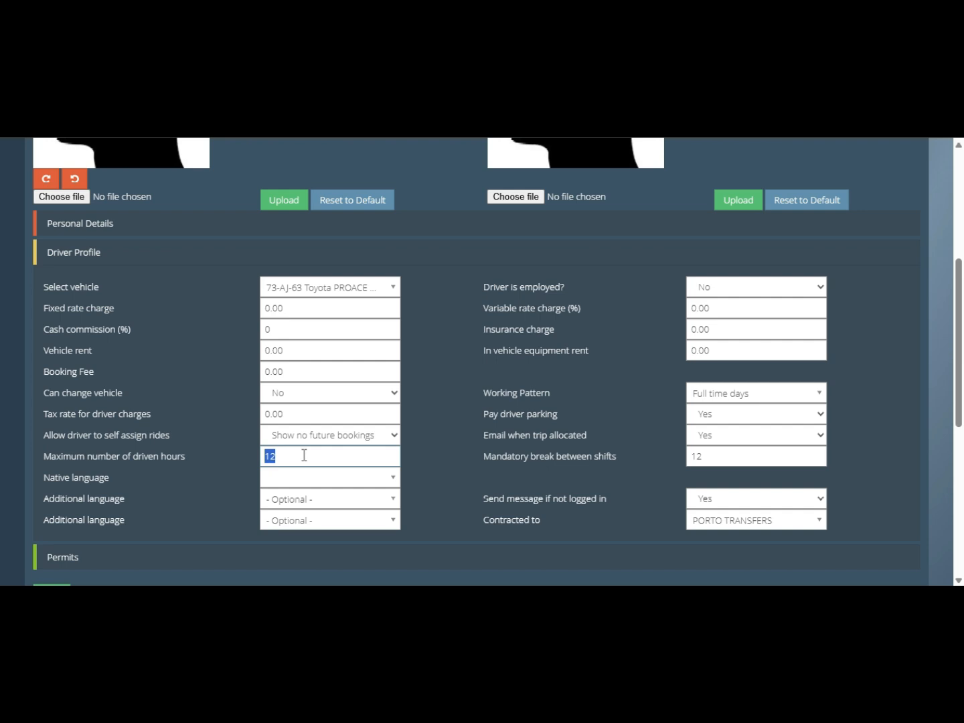
pyautogui.write('6')
pyautogui.click(711, 456)
pyautogui.write('1')
pyautogui.moveTo(43, 456); pyautogui.dragTo(691, 446)
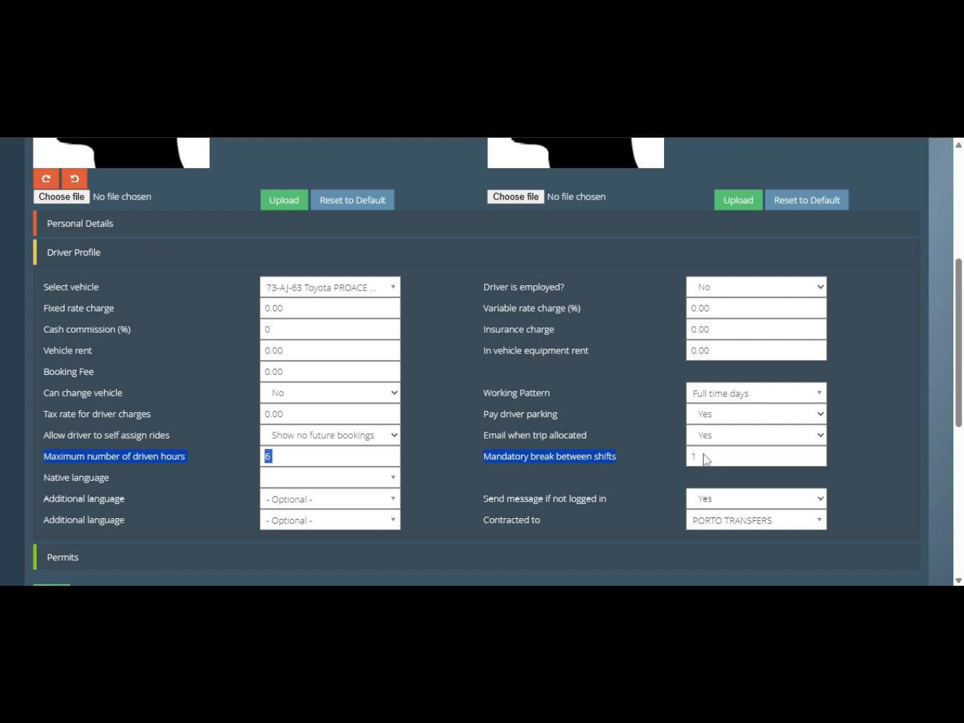
pyautogui.click(302, 451)
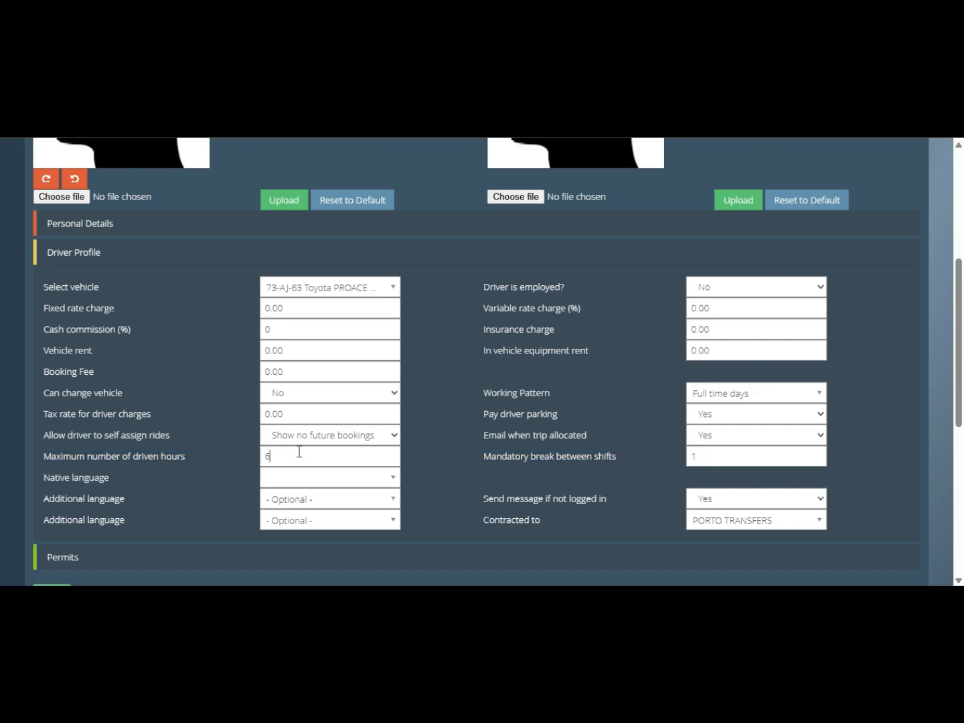
pyautogui.click(698, 457)
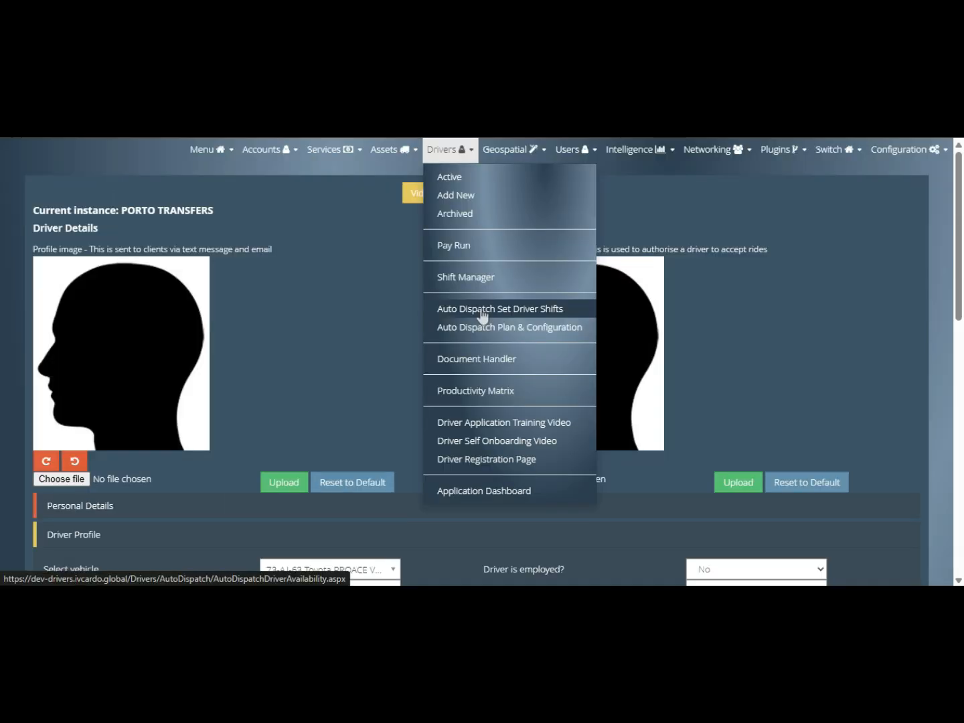
pyautogui.click(482, 310)
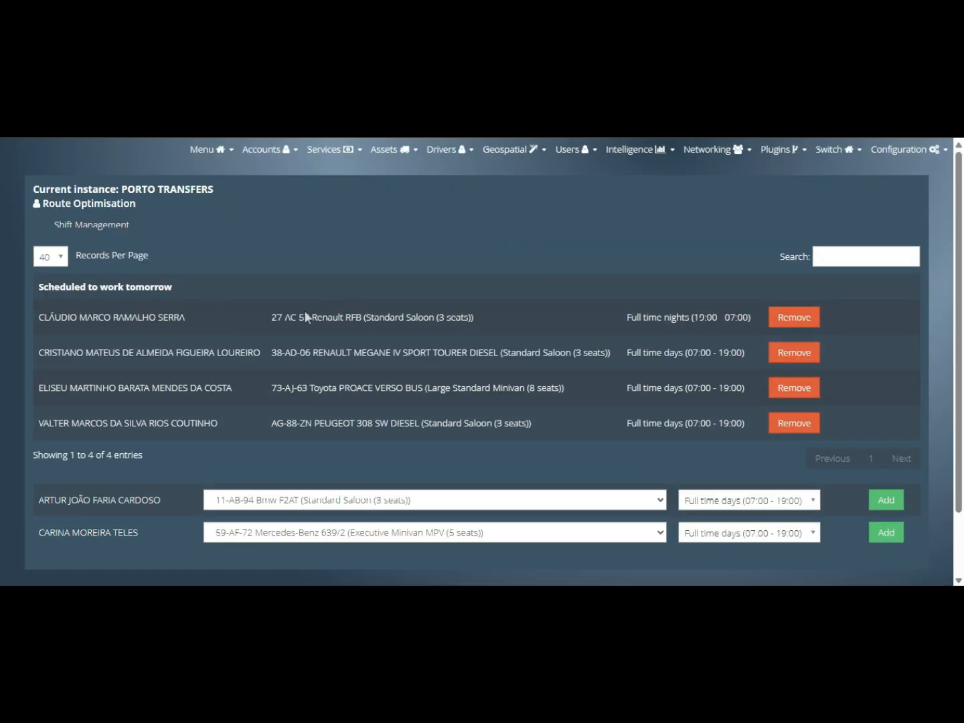
# - Add the two unscheduled drivers for tomorrow, keeping vehicle 11-AB-94 and full time days shifts
pyautogui.scroll(-1, 623, 311)
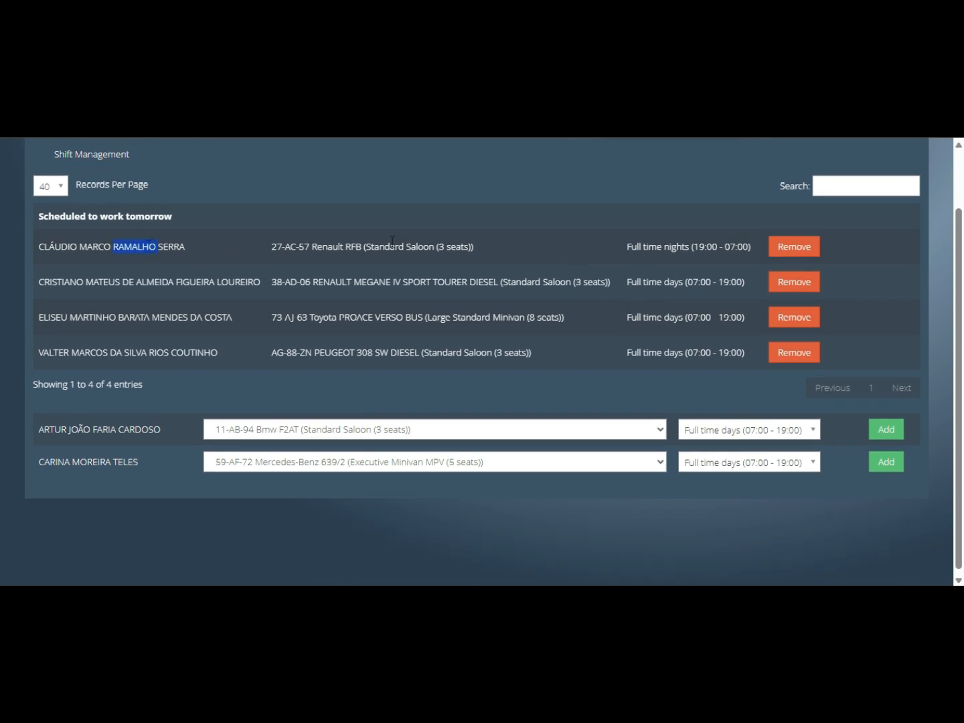
pyautogui.tripleClick(393, 248)
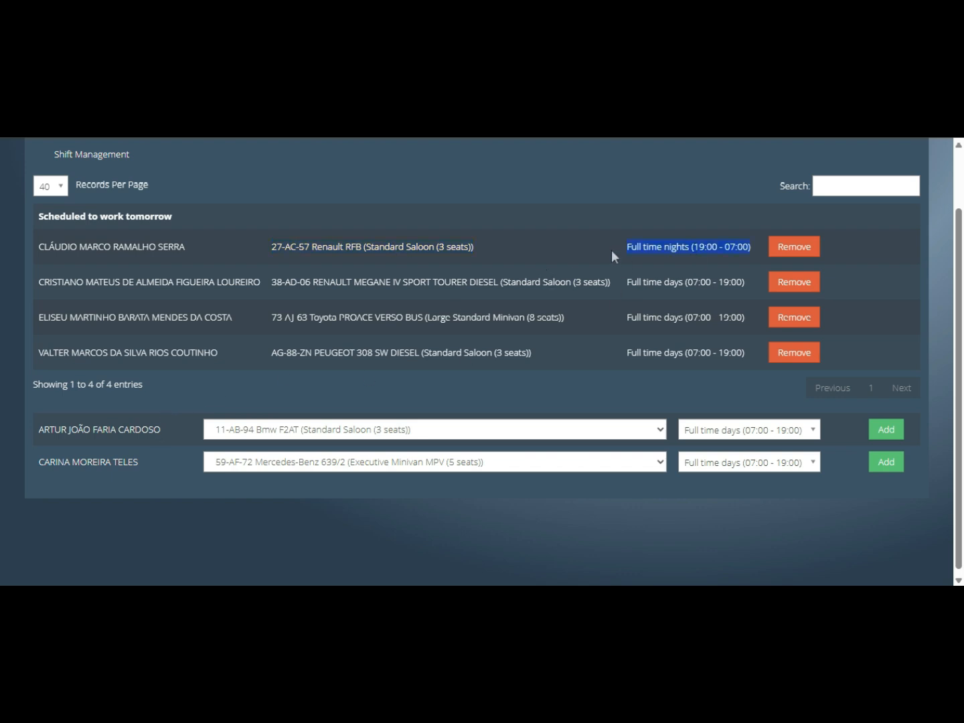
pyautogui.click(303, 436)
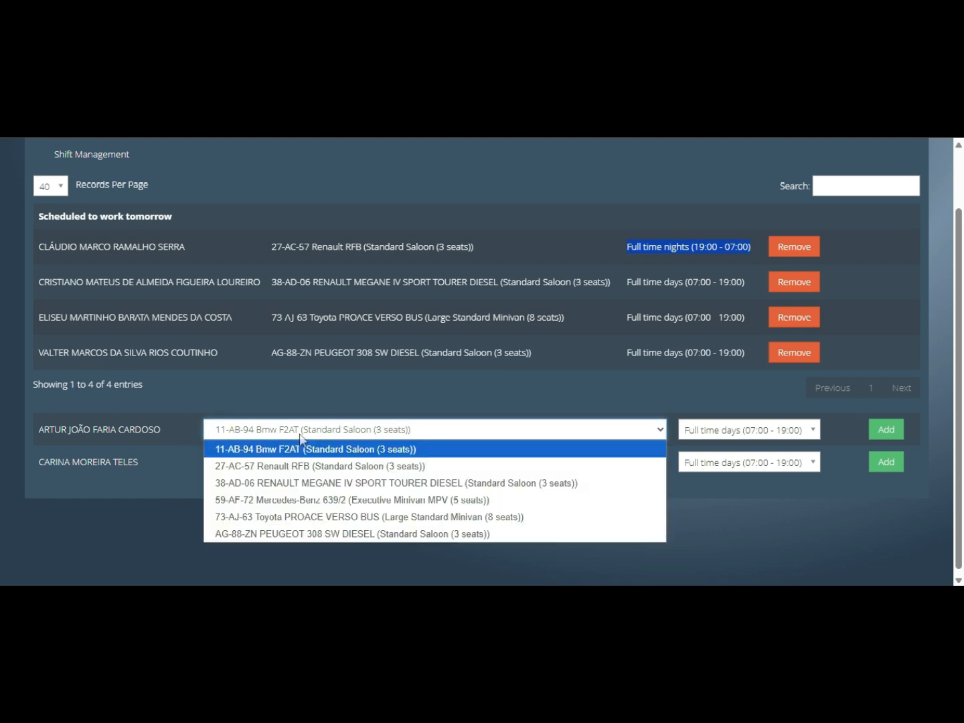
pyautogui.click(305, 436)
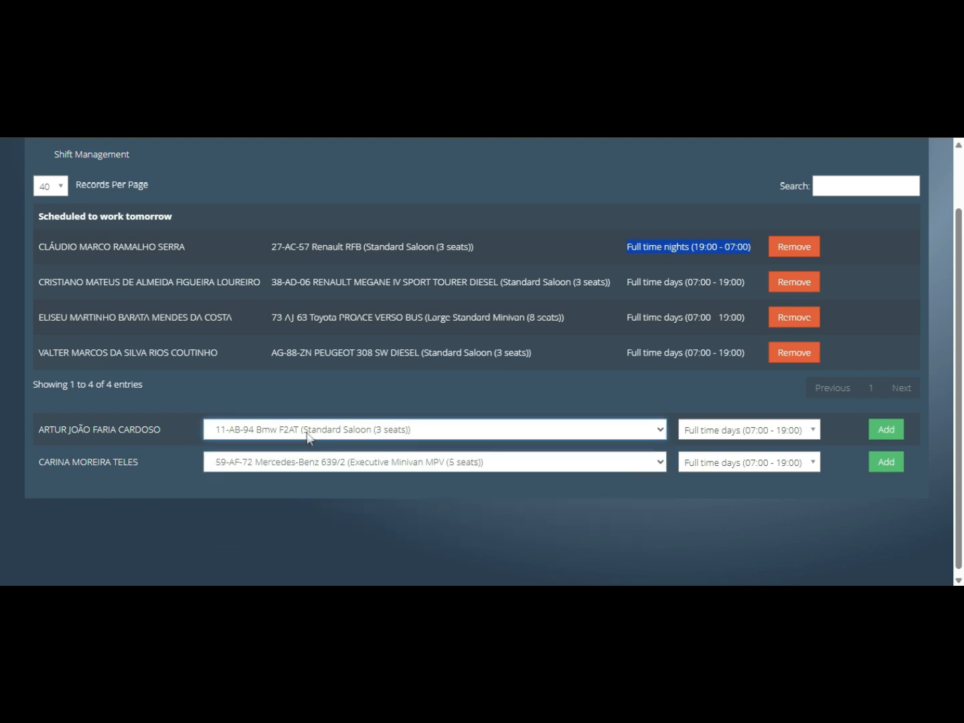
pyautogui.click(807, 431)
pyautogui.click(807, 434)
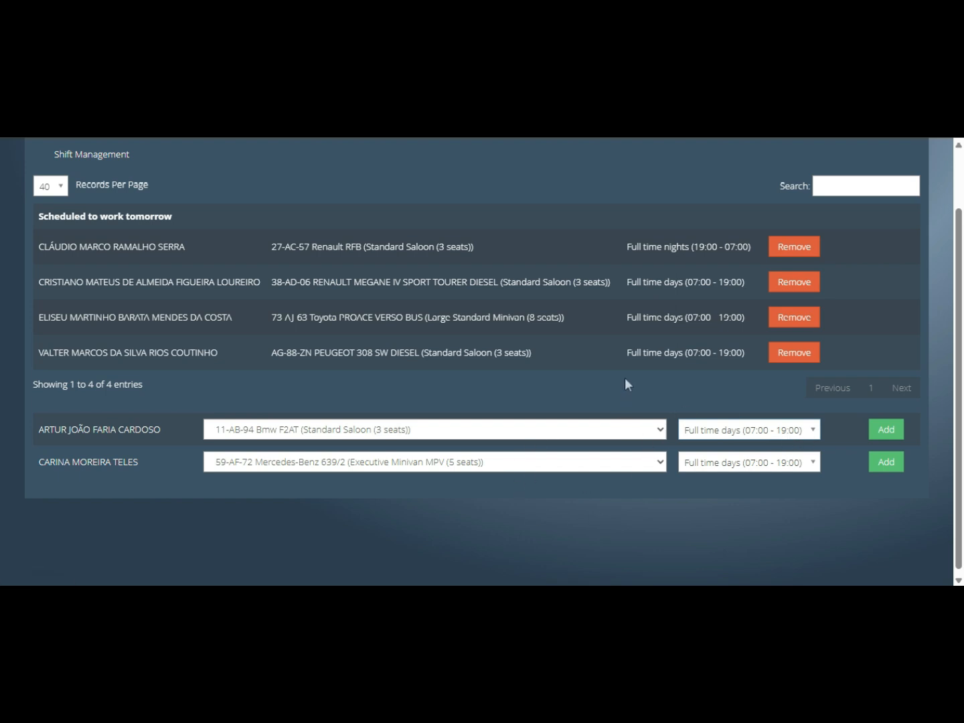
pyautogui.click(887, 434)
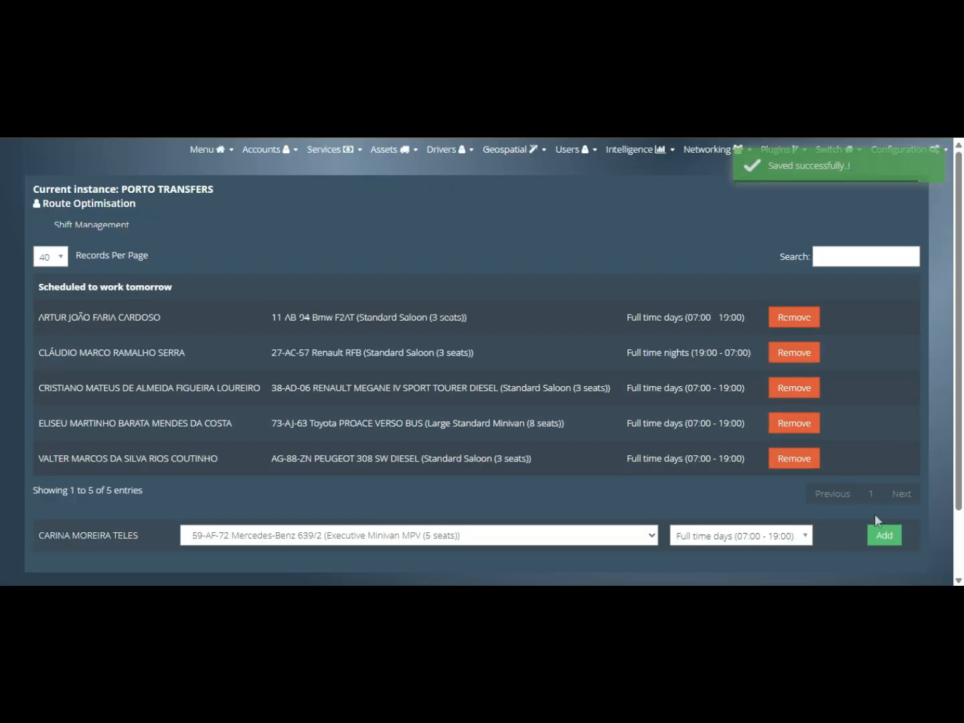
pyautogui.click(878, 535)
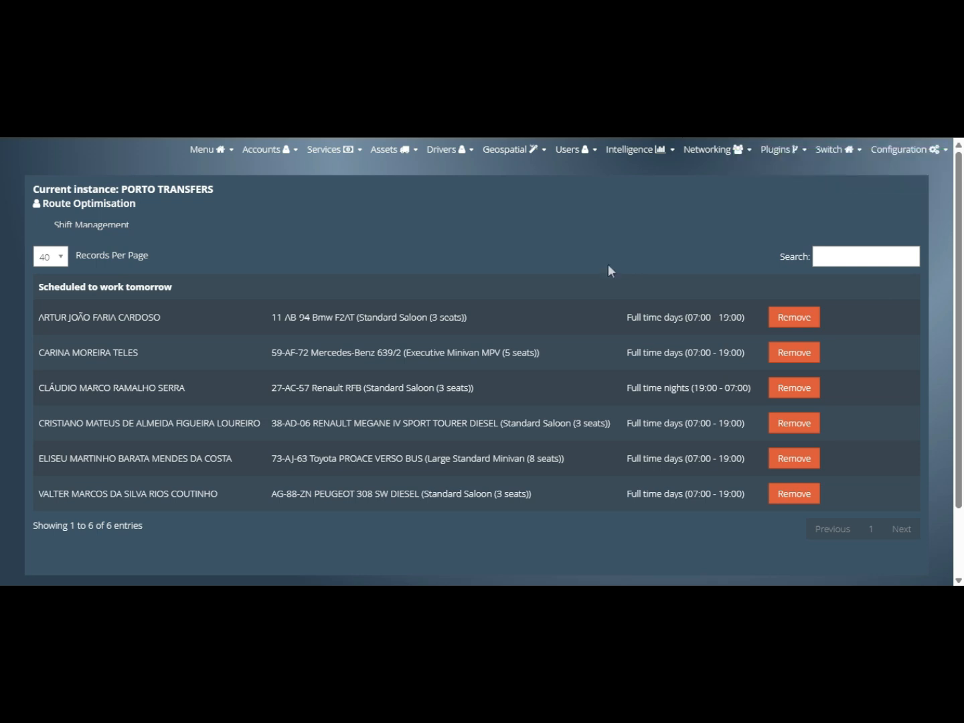
pyautogui.tripleClick(154, 285)
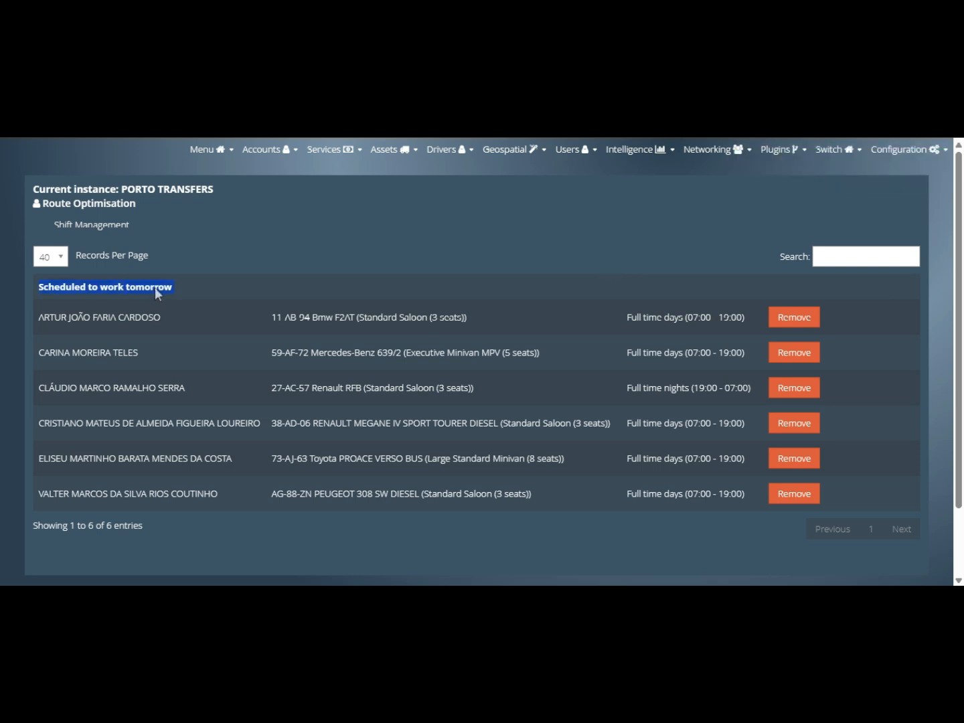
pyautogui.click(257, 265)
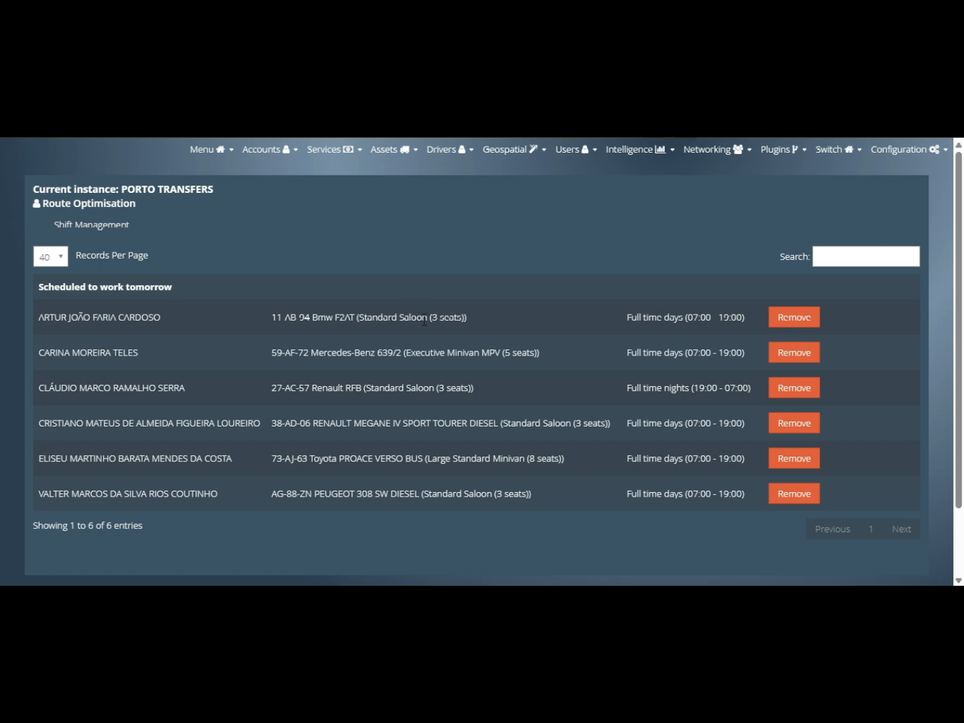
# - Open the Porto Plan auto-dispatch plan settings
pyautogui.click(459, 161)
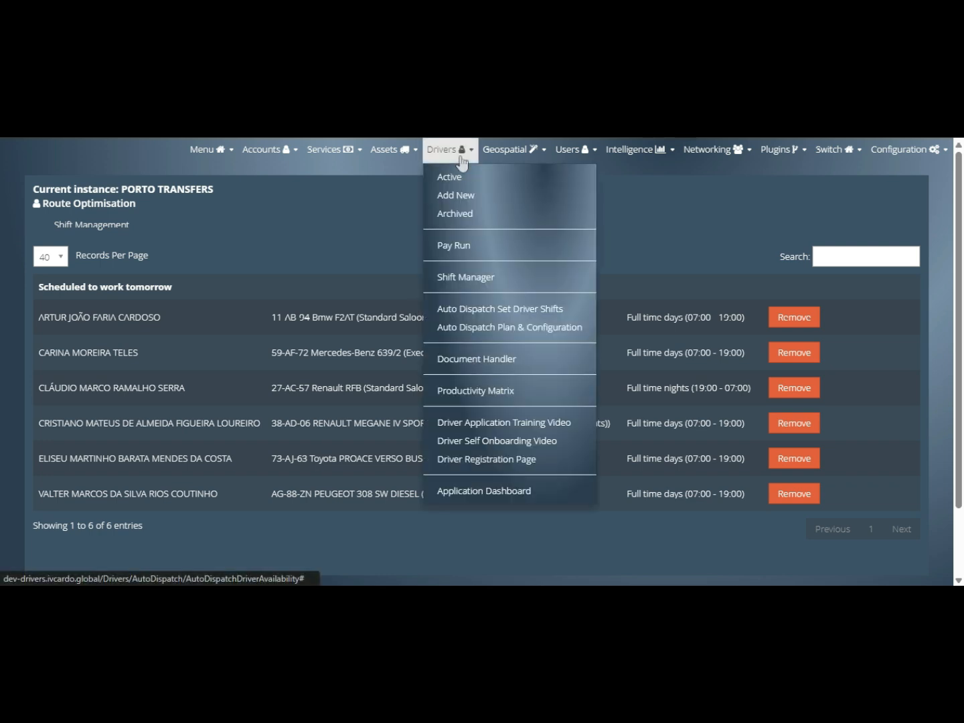
pyautogui.click(468, 328)
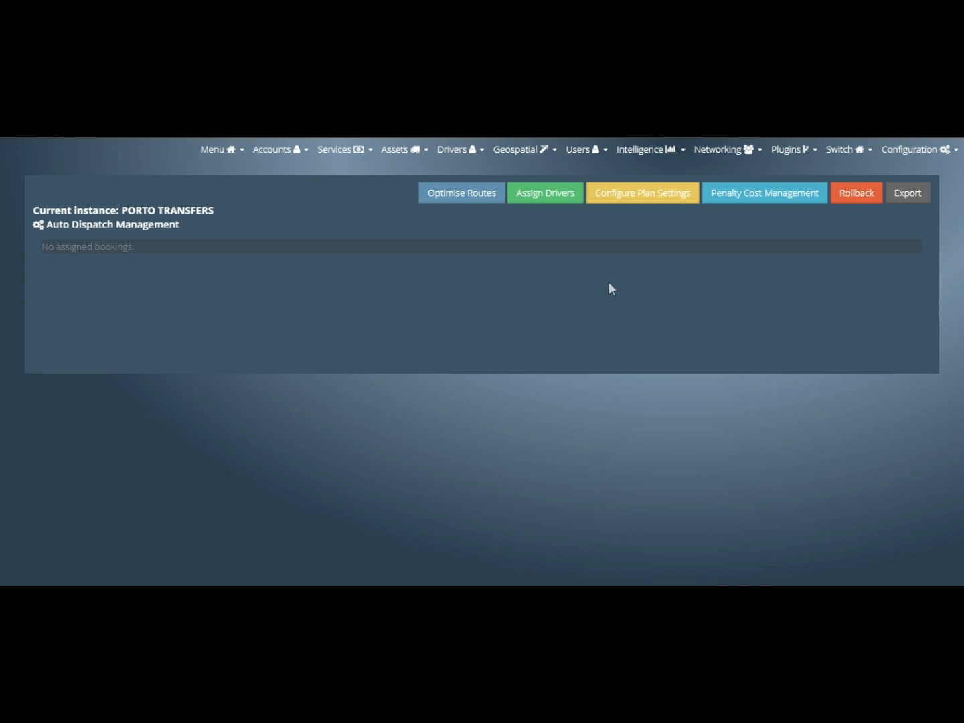
pyautogui.click(652, 200)
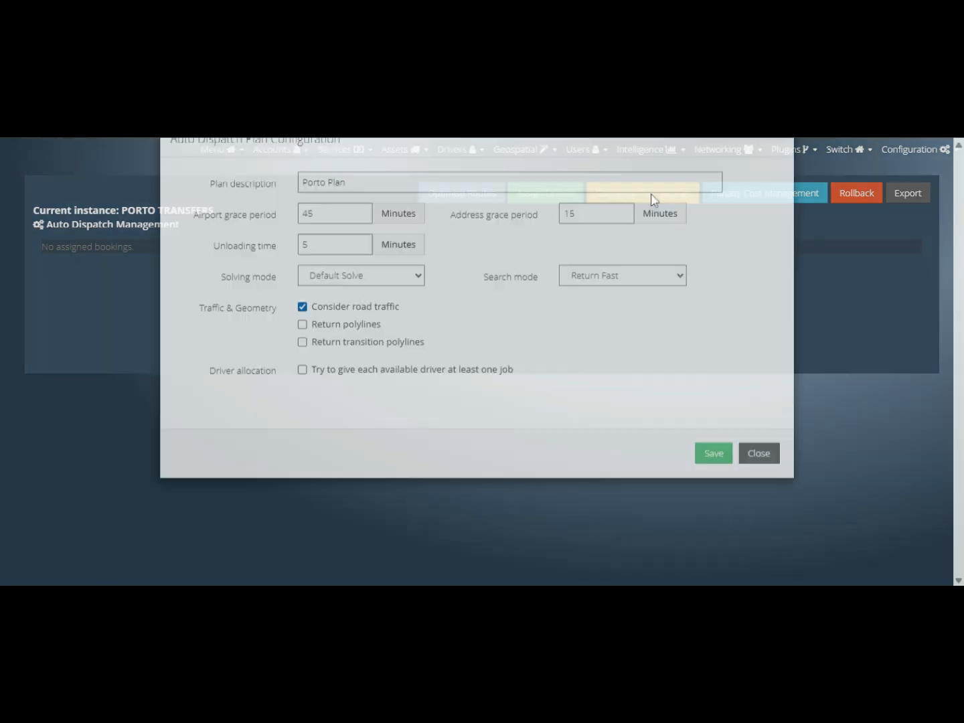
pyautogui.doubleClick(658, 224)
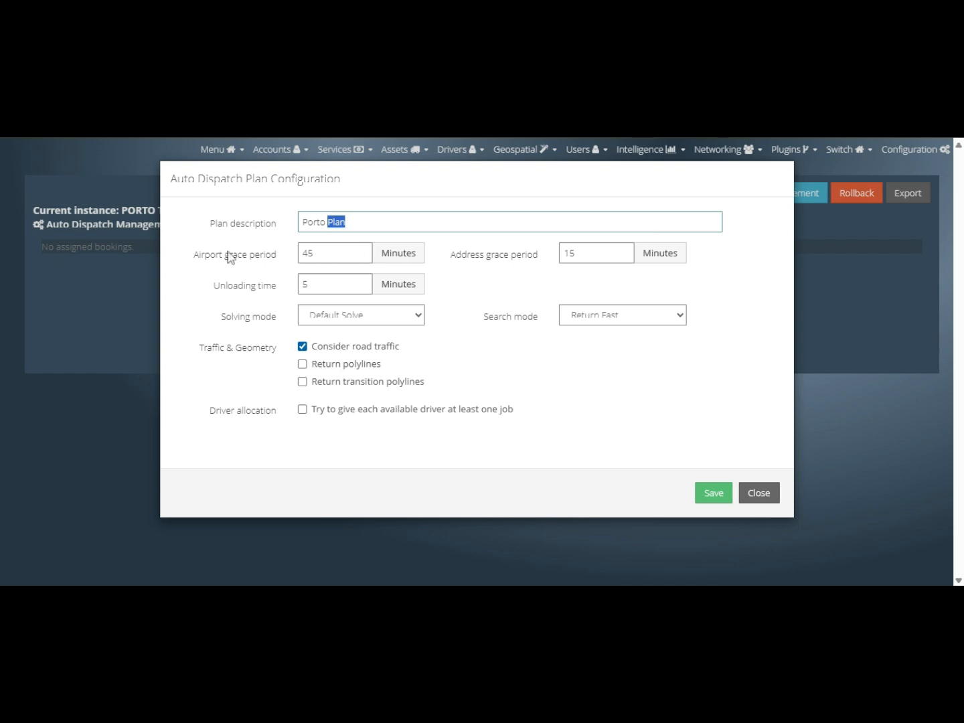
# - Keep 45-minute airport and 15-minute address grace periods, enable a job for every driver, and save
pyautogui.click(339, 253)
pyautogui.doubleClick(328, 255)
pyautogui.click(588, 253)
pyautogui.doubleClick(578, 251)
pyautogui.click(341, 283)
pyautogui.click(302, 410)
pyautogui.click(715, 494)
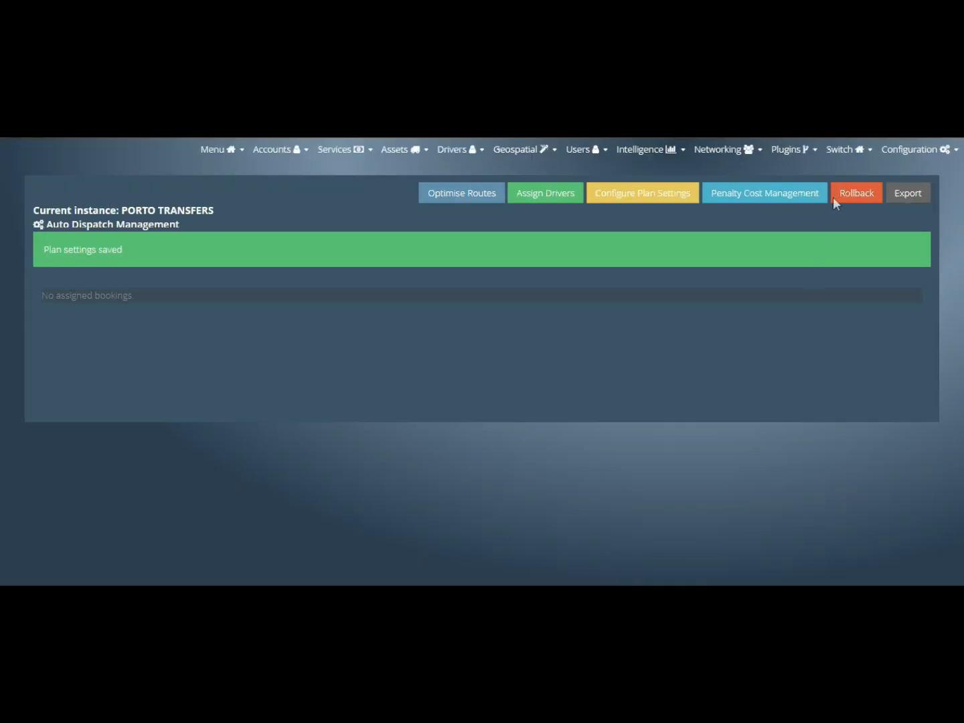
# - Review the vehicle-type penalty costs, up to 5000000 for Executive Minivan MPV, and save them unchanged
pyautogui.click(795, 191)
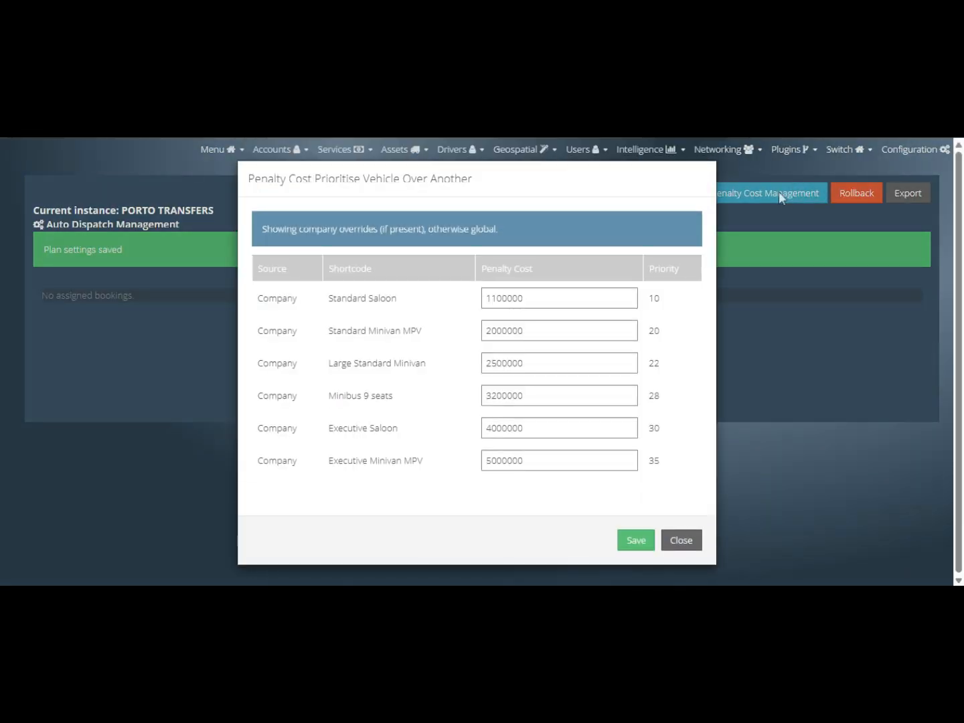
pyautogui.click(577, 299)
pyautogui.click(578, 330)
pyautogui.click(576, 355)
pyautogui.click(519, 459)
pyautogui.moveTo(331, 461); pyautogui.dragTo(424, 465)
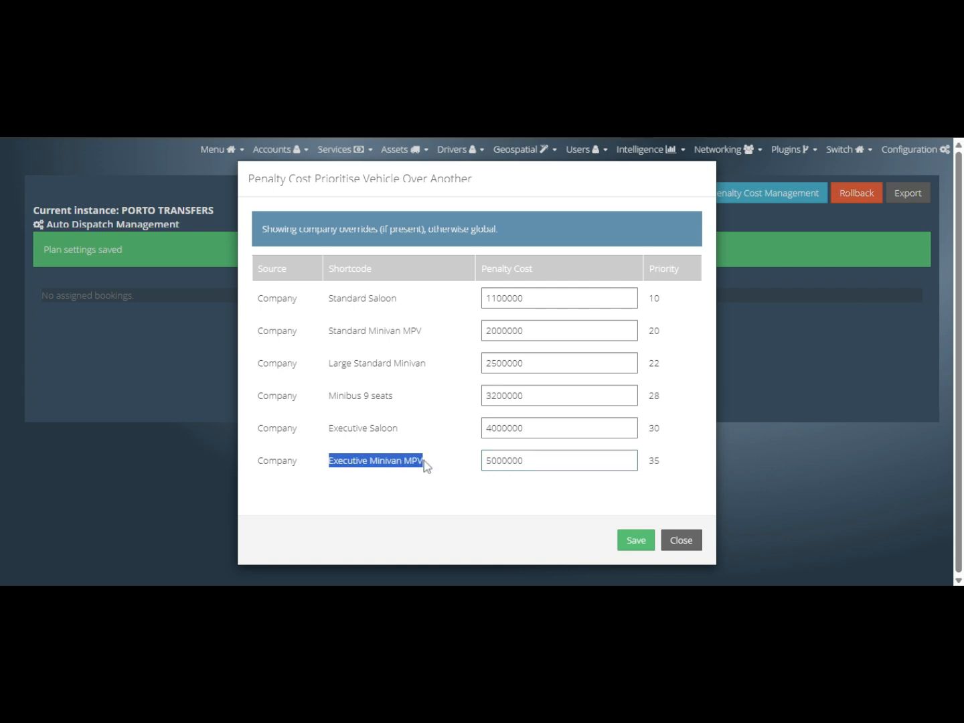
pyautogui.tripleClick(344, 331)
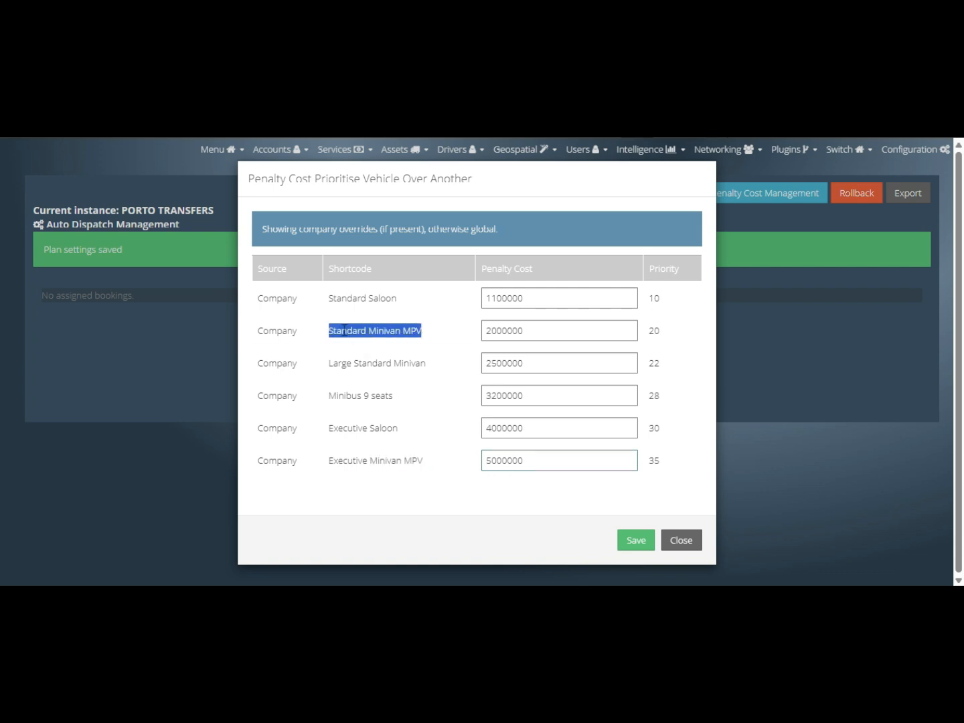
pyautogui.doubleClick(344, 300)
pyautogui.click(344, 299)
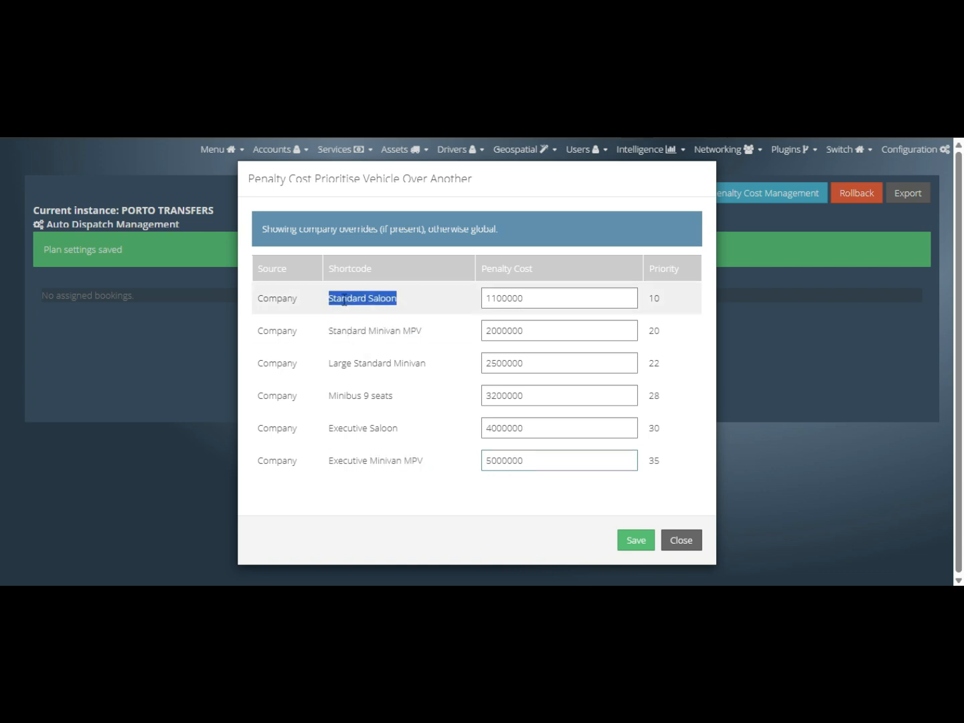
pyautogui.doubleClick(362, 460)
pyautogui.click(363, 460)
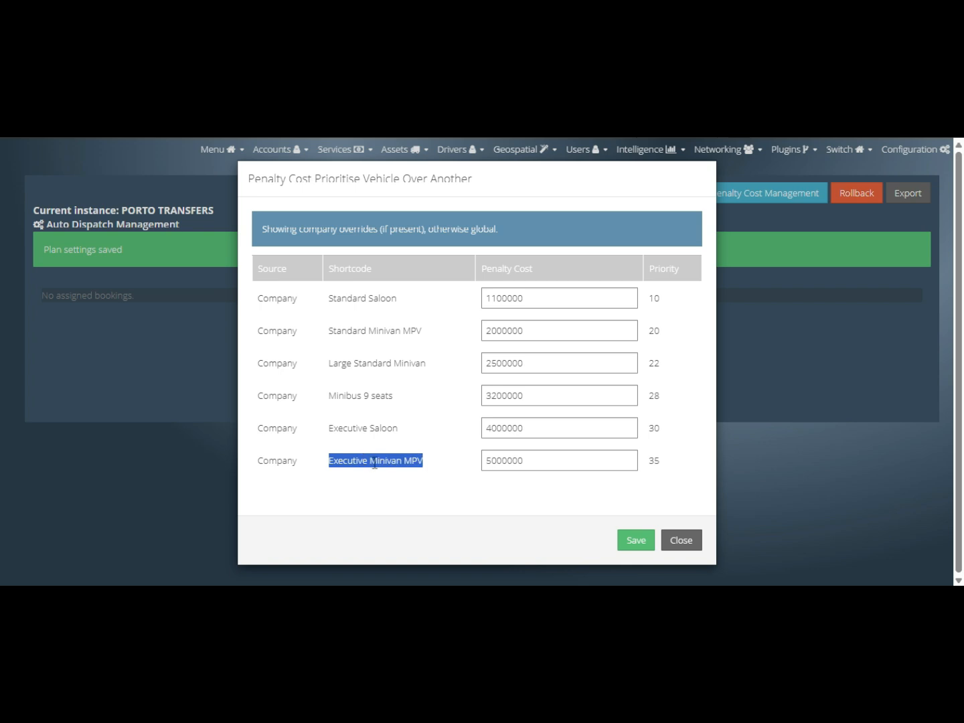
pyautogui.click(544, 462)
pyautogui.doubleClick(545, 462)
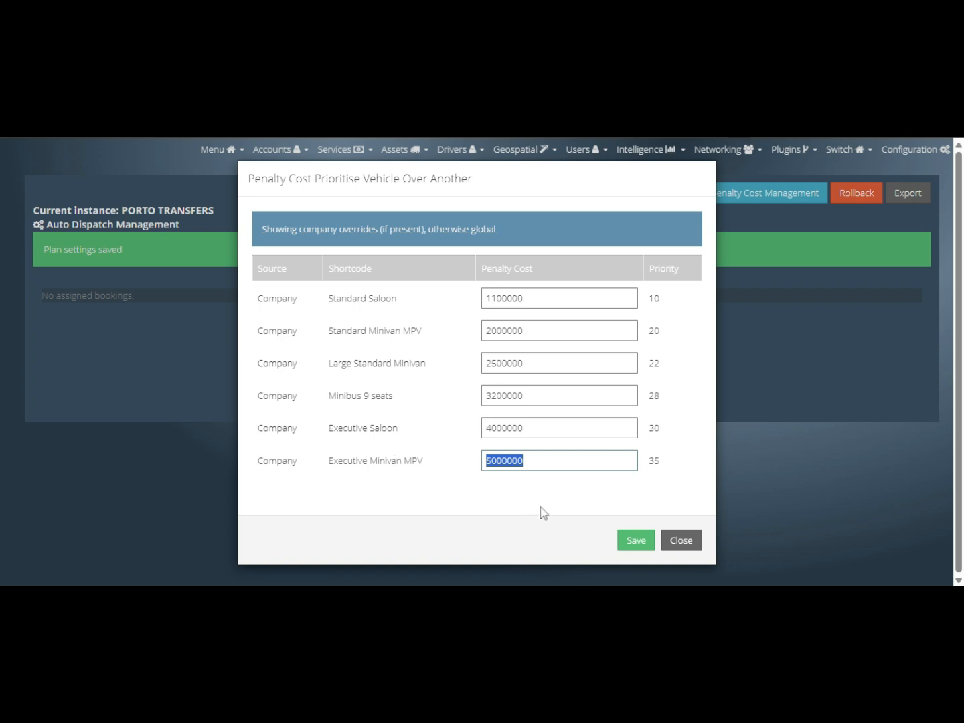
pyautogui.click(630, 543)
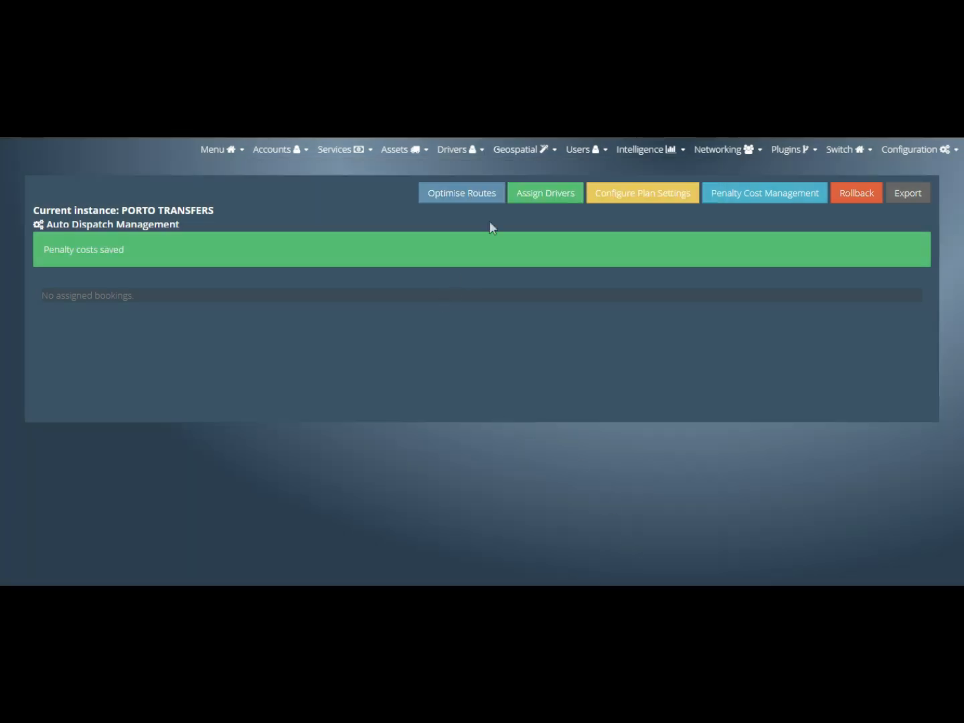
# - Run Optimise Routes and accept the charge to generate planning run #139
pyautogui.click(467, 196)
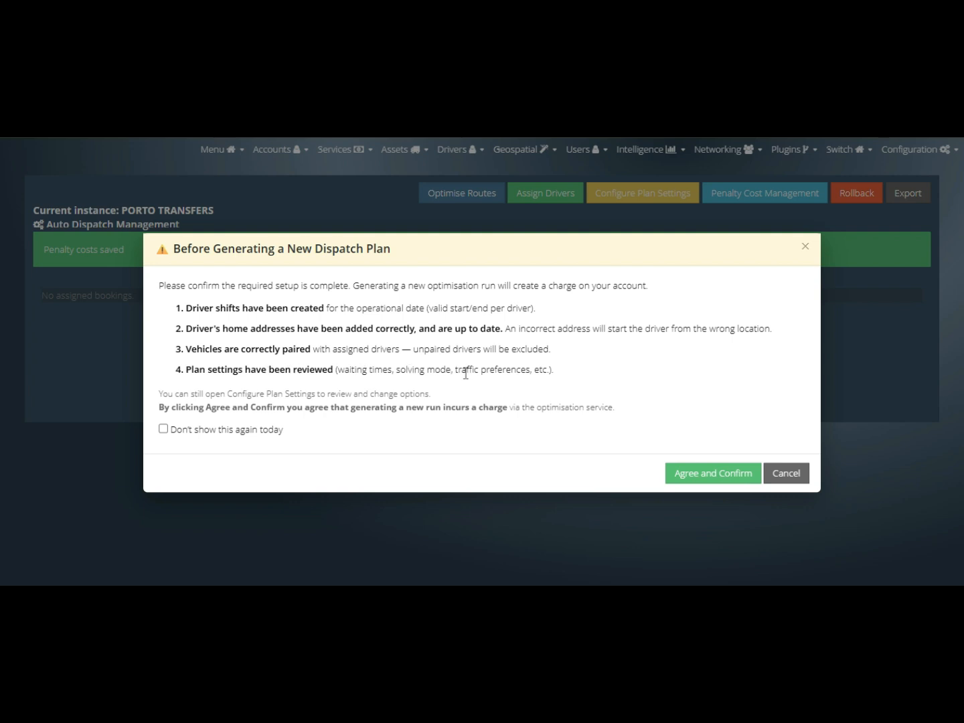
pyautogui.click(708, 479)
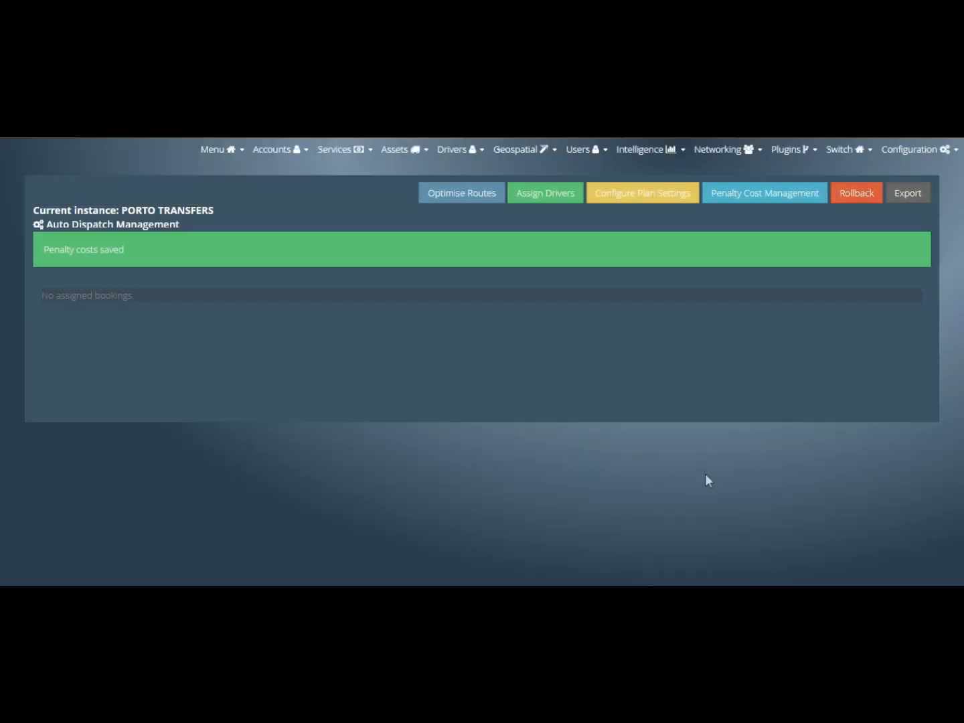
pyautogui.moveTo(56, 250); pyautogui.dragTo(168, 245)
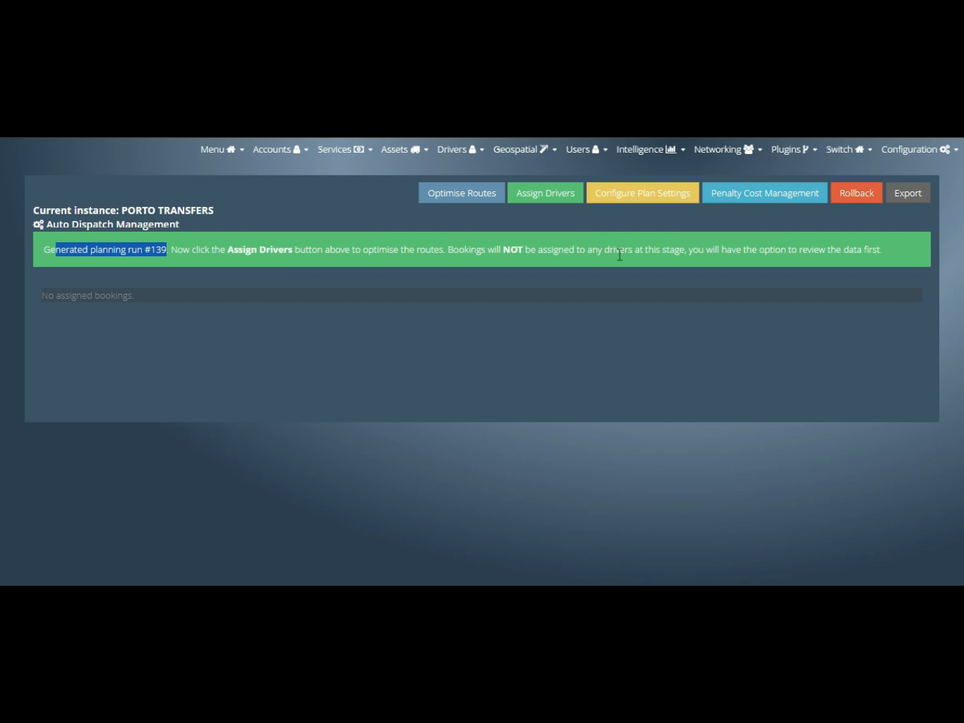
pyautogui.click(663, 226)
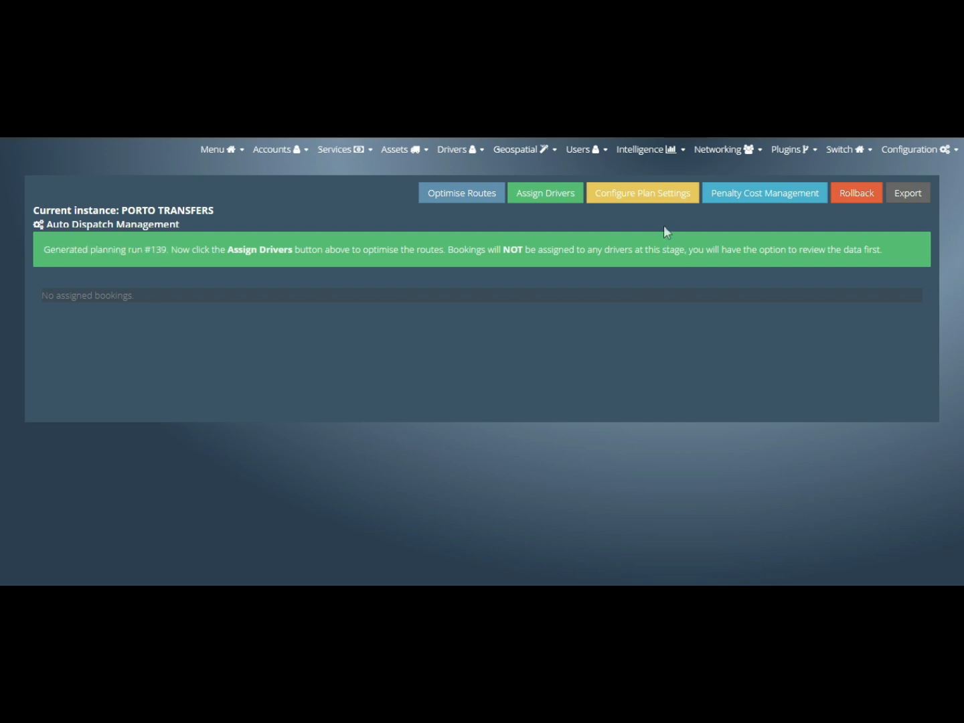
pyautogui.click(539, 201)
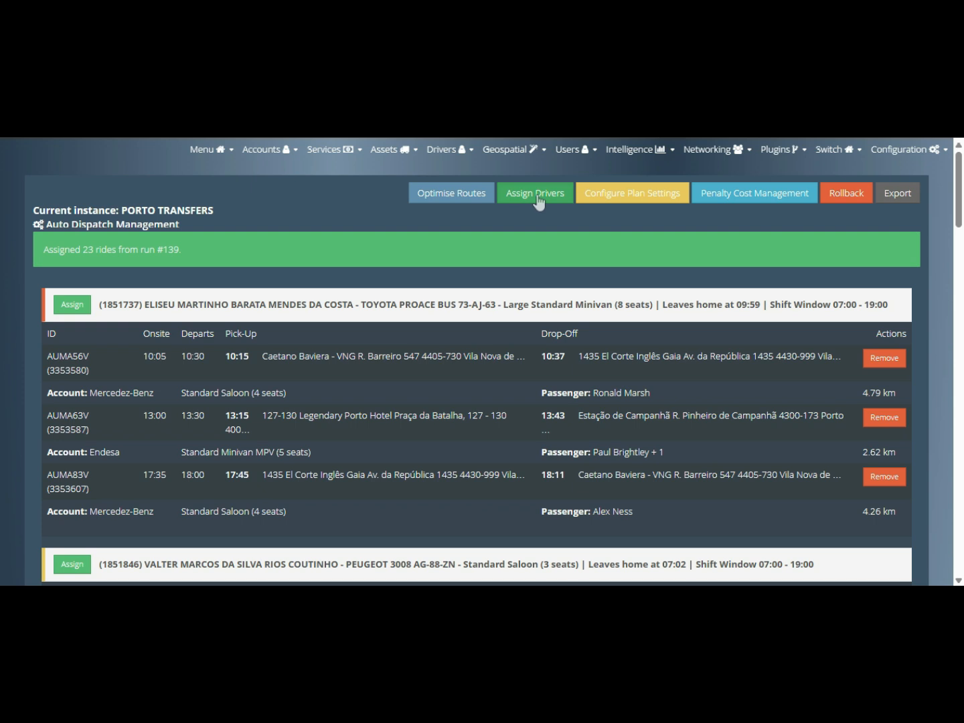
pyautogui.scroll(-1, 481, 333)
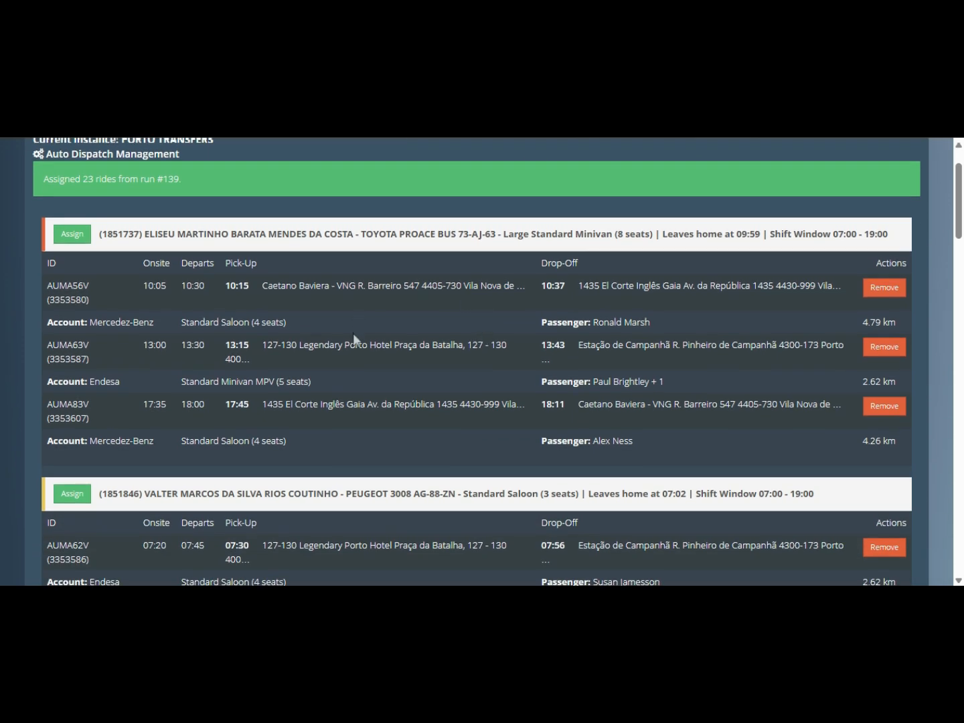
pyautogui.scroll(1, 353, 334)
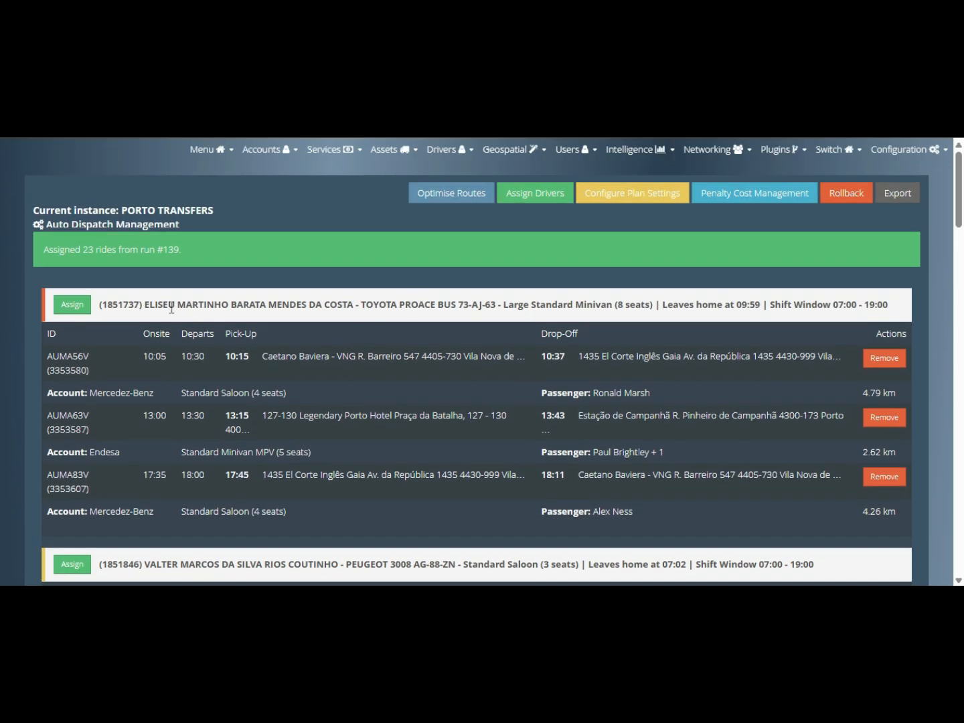
pyautogui.moveTo(172, 309); pyautogui.dragTo(251, 308)
pyautogui.moveTo(355, 308); pyautogui.dragTo(464, 309)
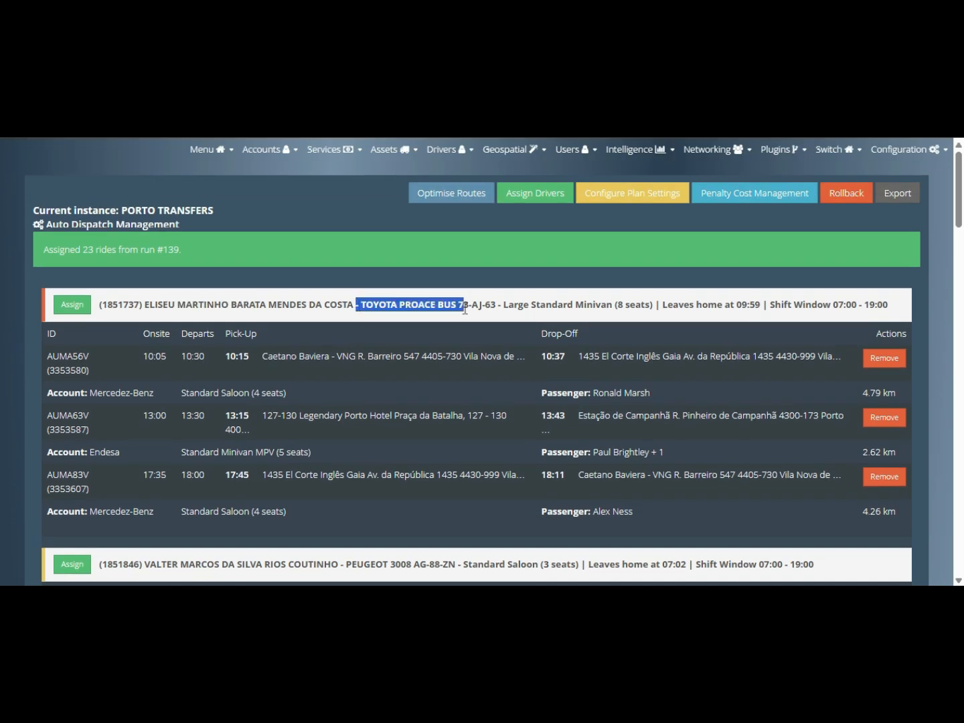
pyautogui.moveTo(523, 305); pyautogui.dragTo(636, 305)
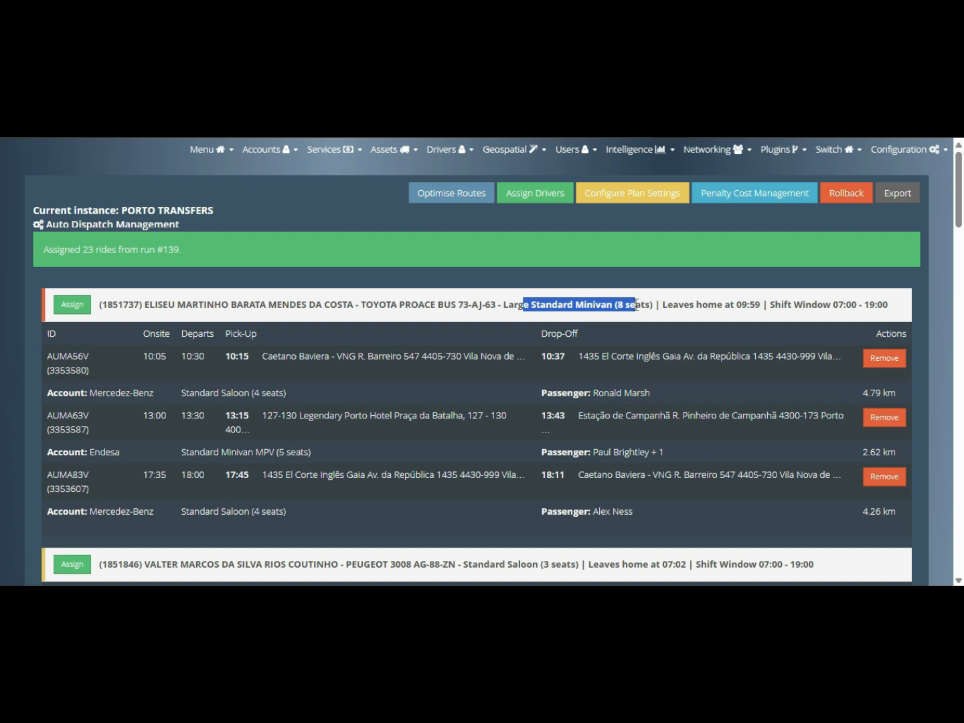
pyautogui.moveTo(736, 305); pyautogui.dragTo(884, 305)
pyautogui.scroll(-1, 701, 311)
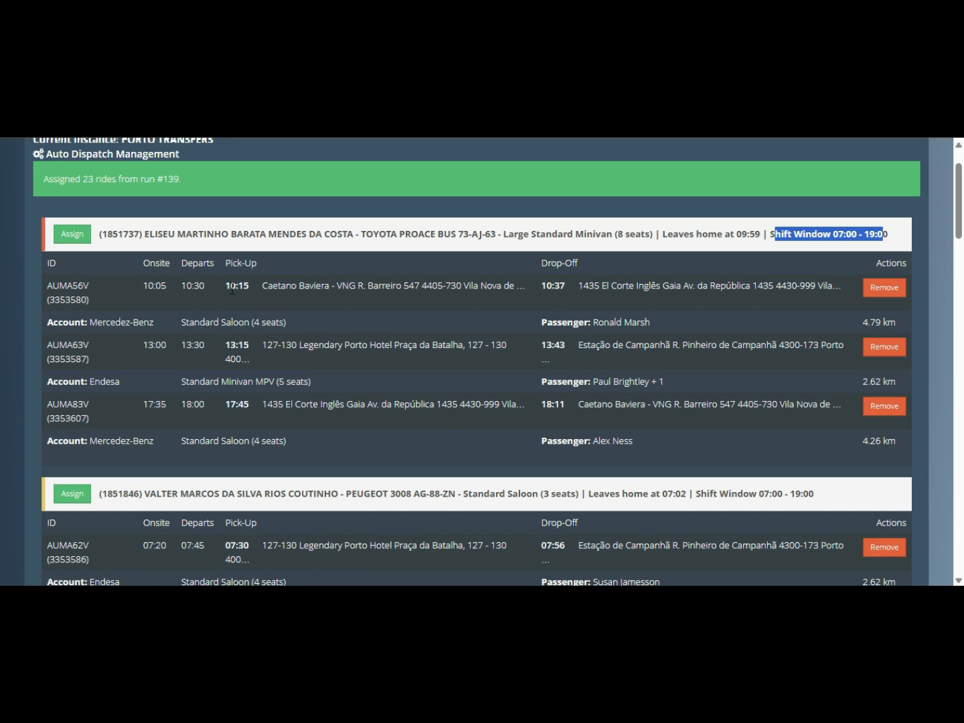
pyautogui.moveTo(226, 286); pyautogui.dragTo(249, 289)
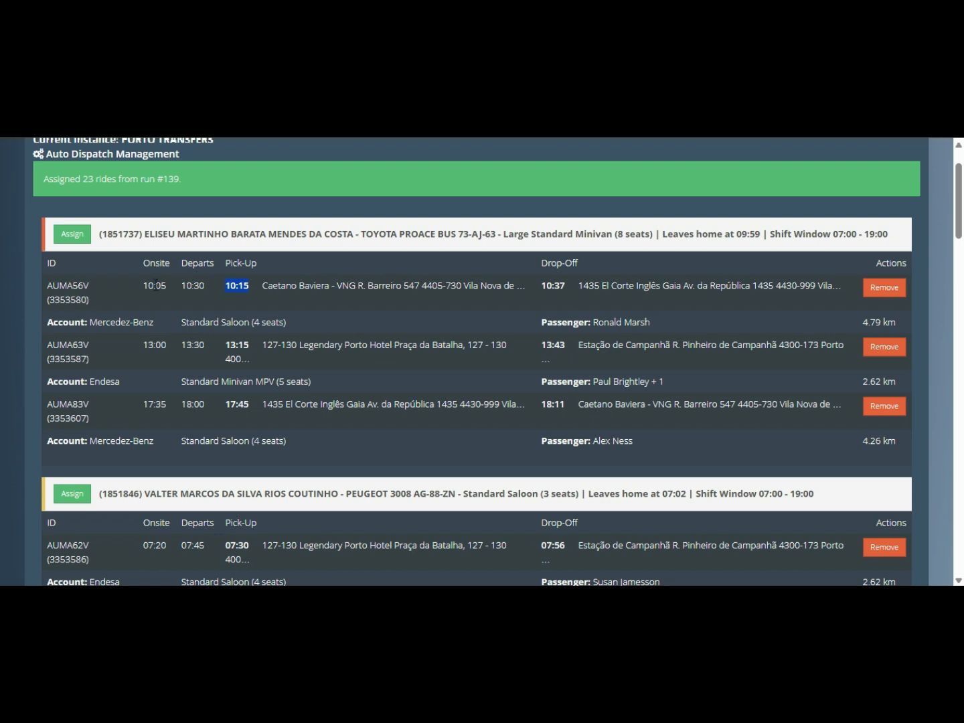
pyautogui.moveTo(180, 322); pyautogui.dragTo(268, 323)
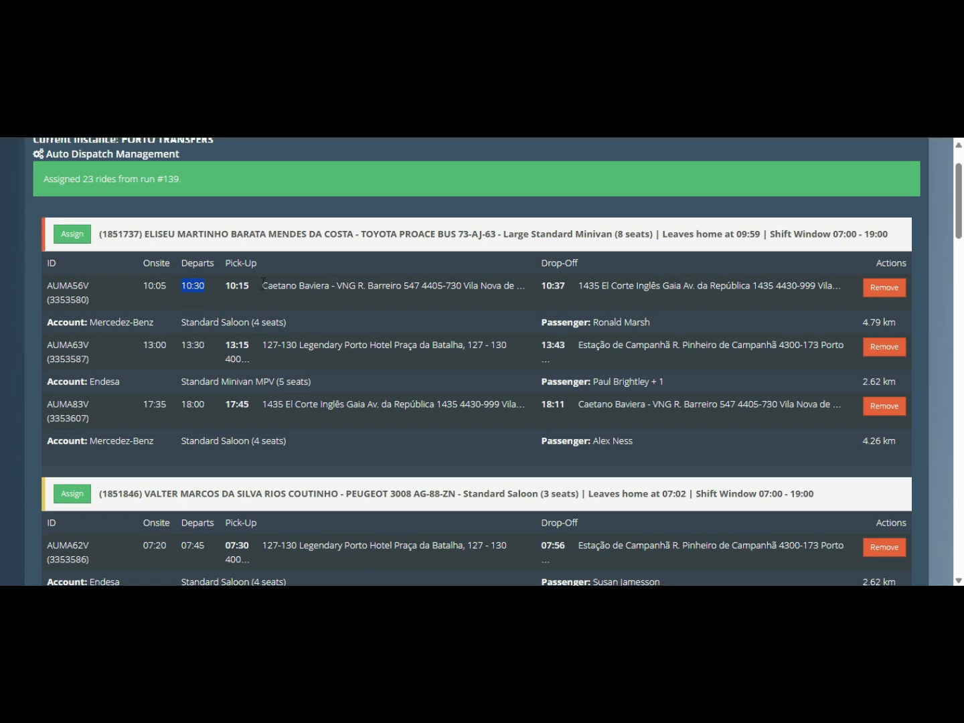
pyautogui.moveTo(863, 322); pyautogui.dragTo(899, 322)
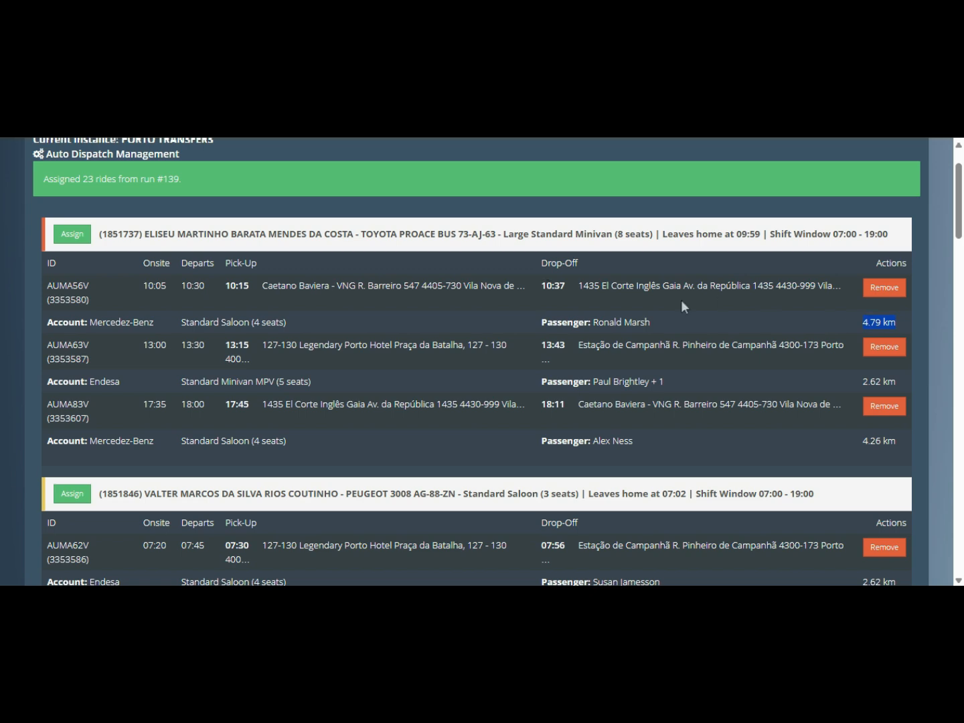
pyautogui.scroll(-3, 359, 307)
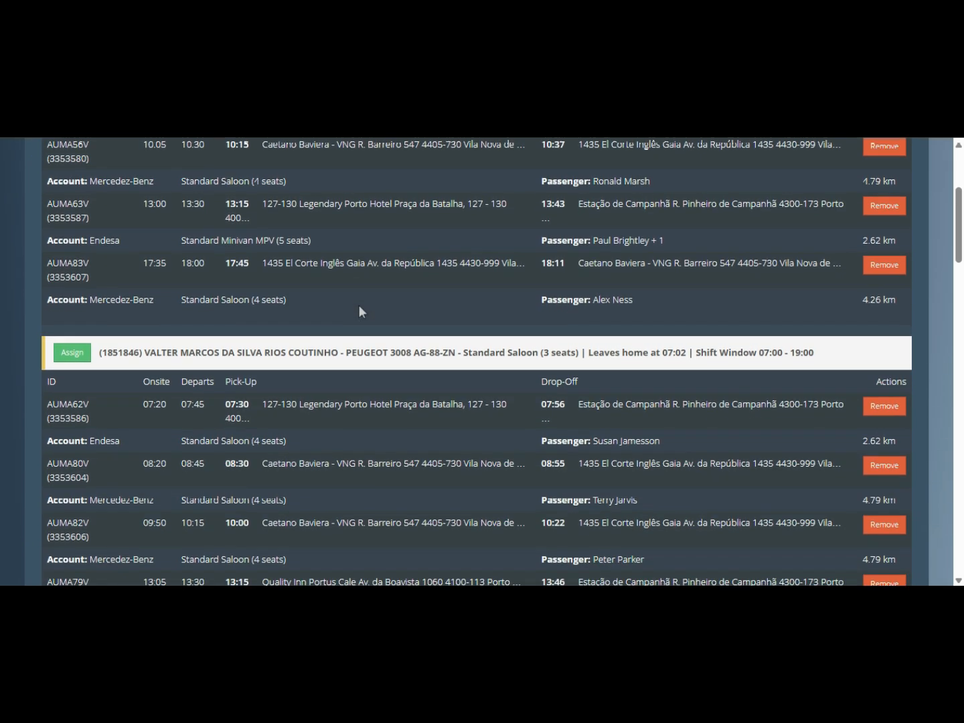
pyautogui.scroll(-1, 360, 310)
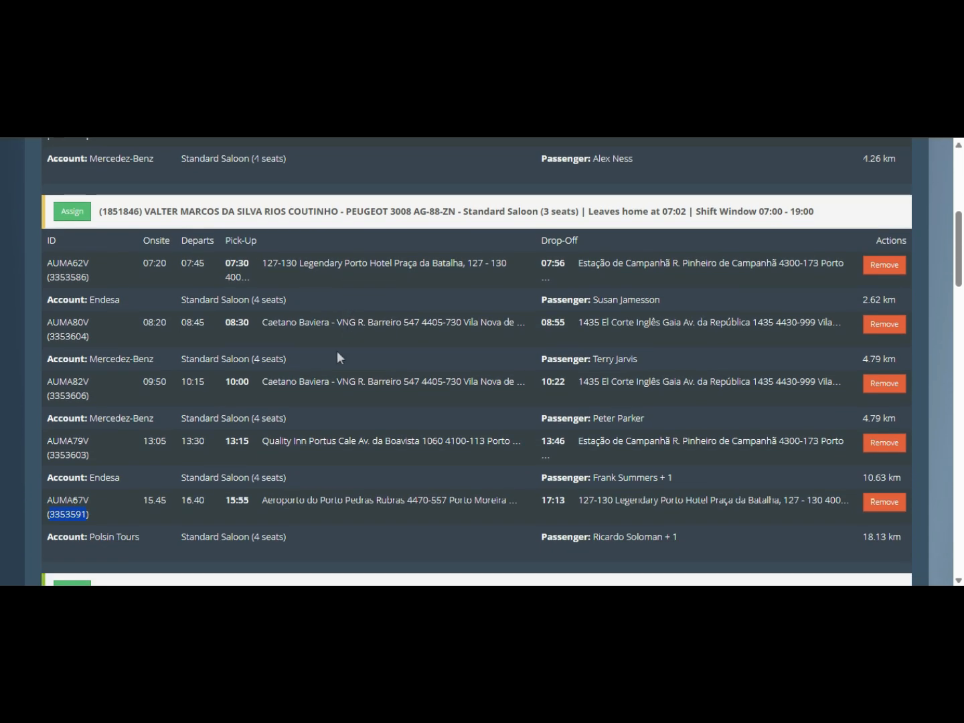
pyautogui.scroll(-2, 334, 352)
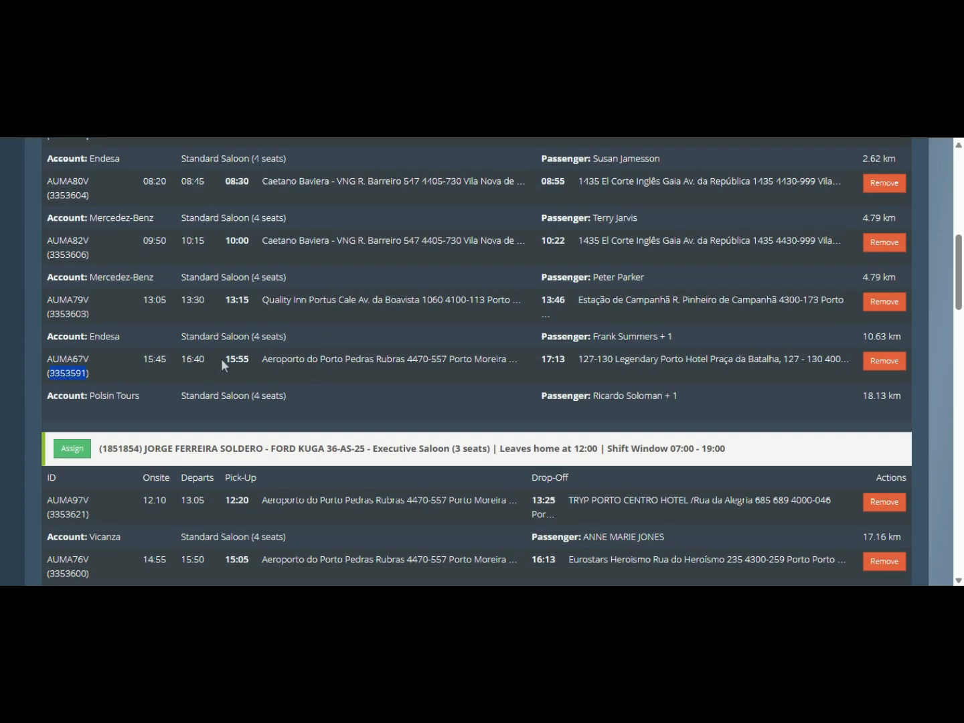
pyautogui.moveTo(227, 359); pyautogui.dragTo(249, 359)
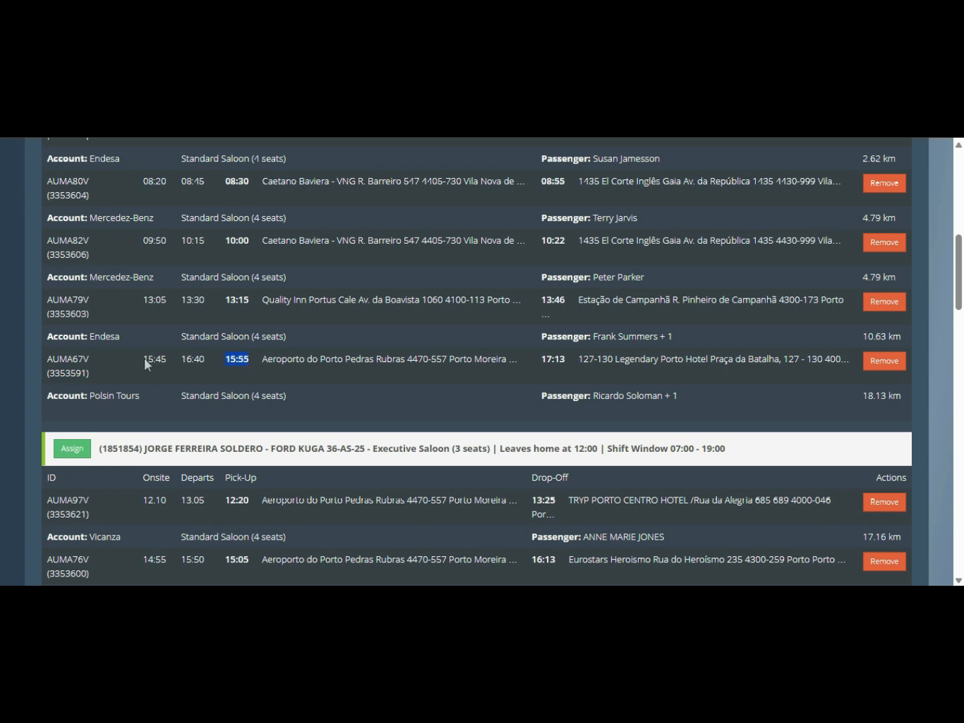
pyautogui.moveTo(142, 359); pyautogui.dragTo(163, 362)
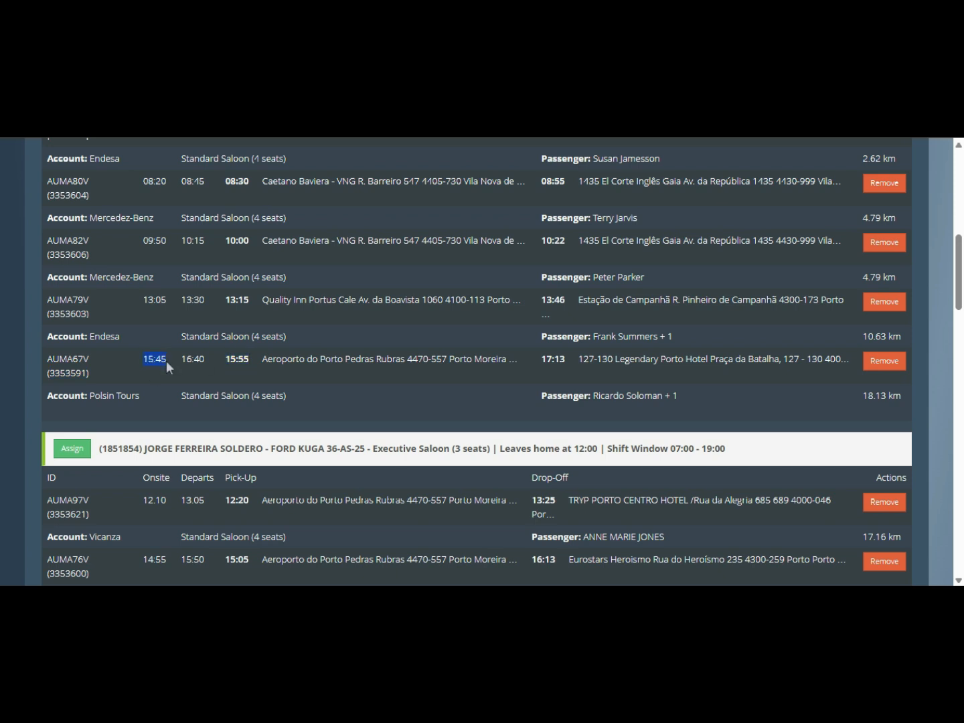
pyautogui.moveTo(180, 360); pyautogui.dragTo(205, 363)
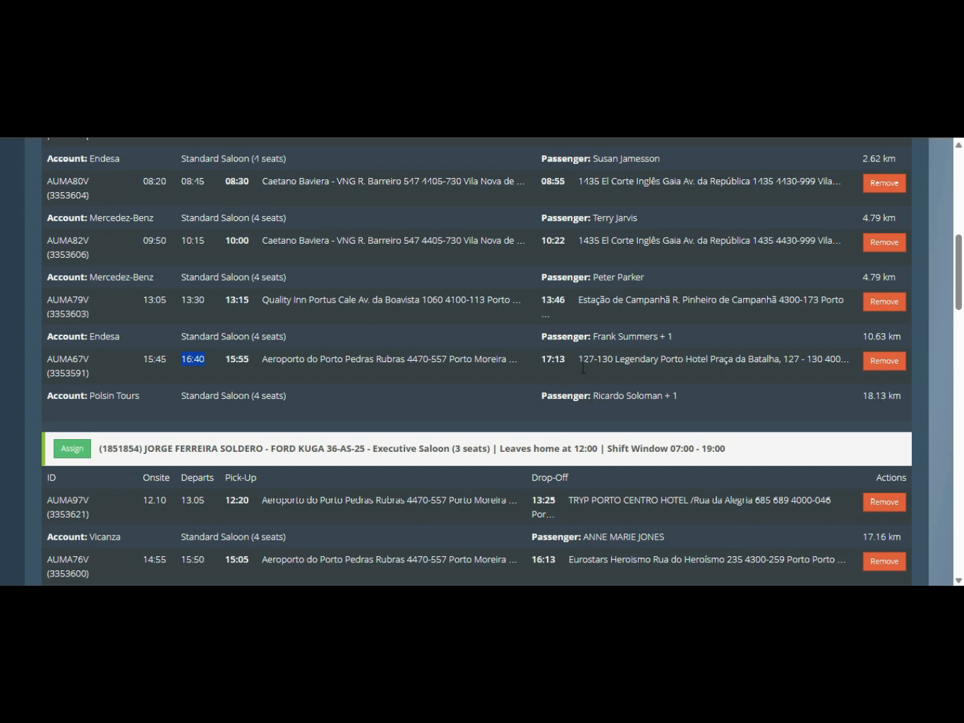
pyautogui.moveTo(540, 360); pyautogui.dragTo(564, 358)
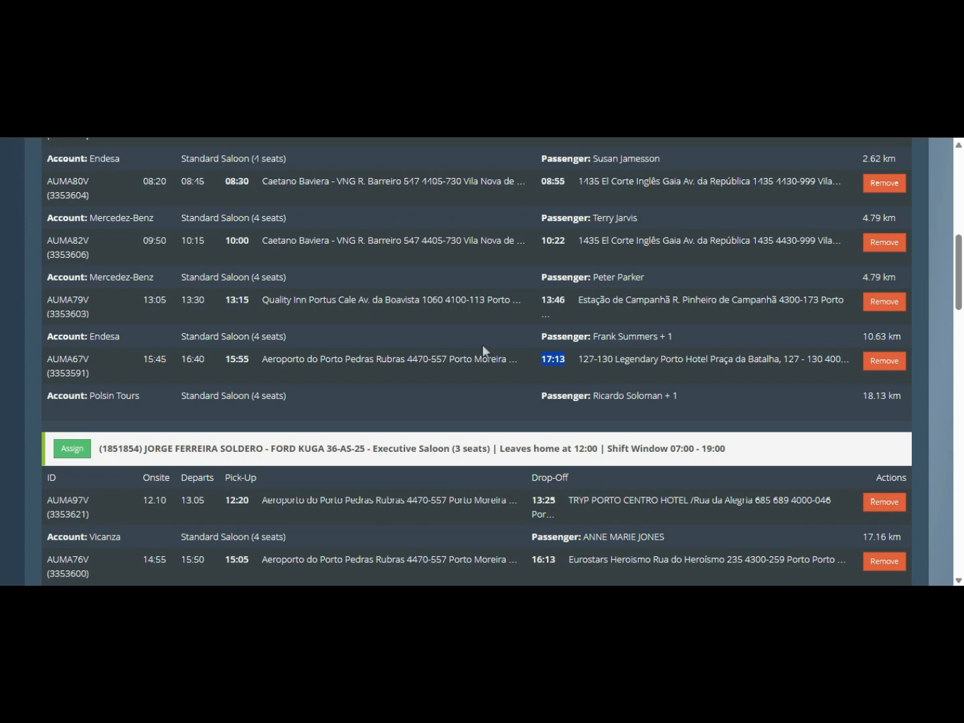
pyautogui.scroll(-3, 471, 331)
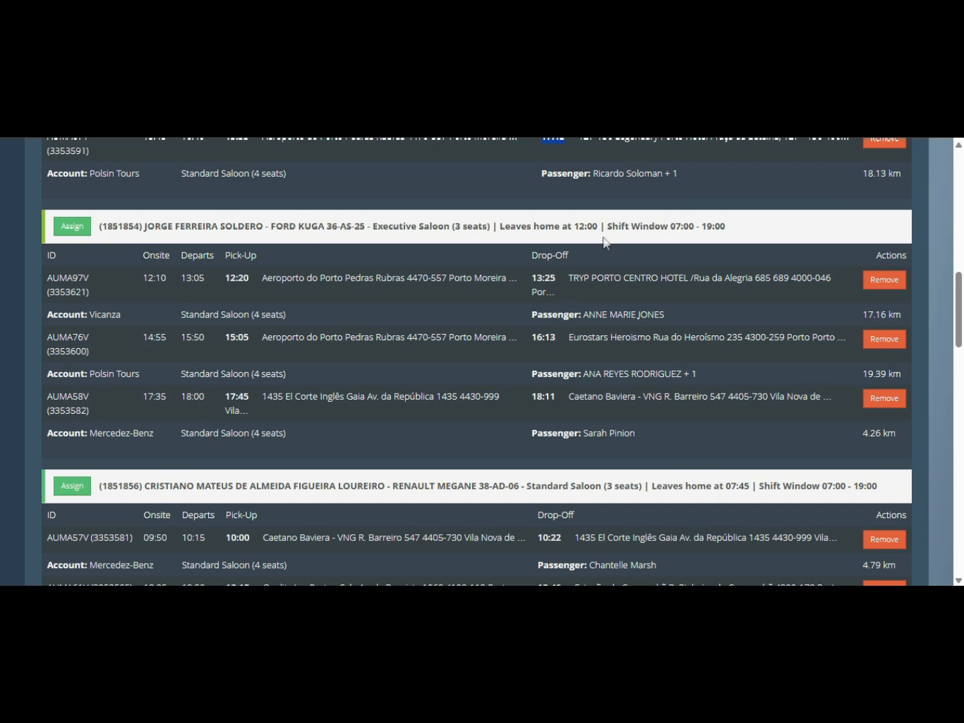
pyautogui.moveTo(501, 226); pyautogui.dragTo(598, 226)
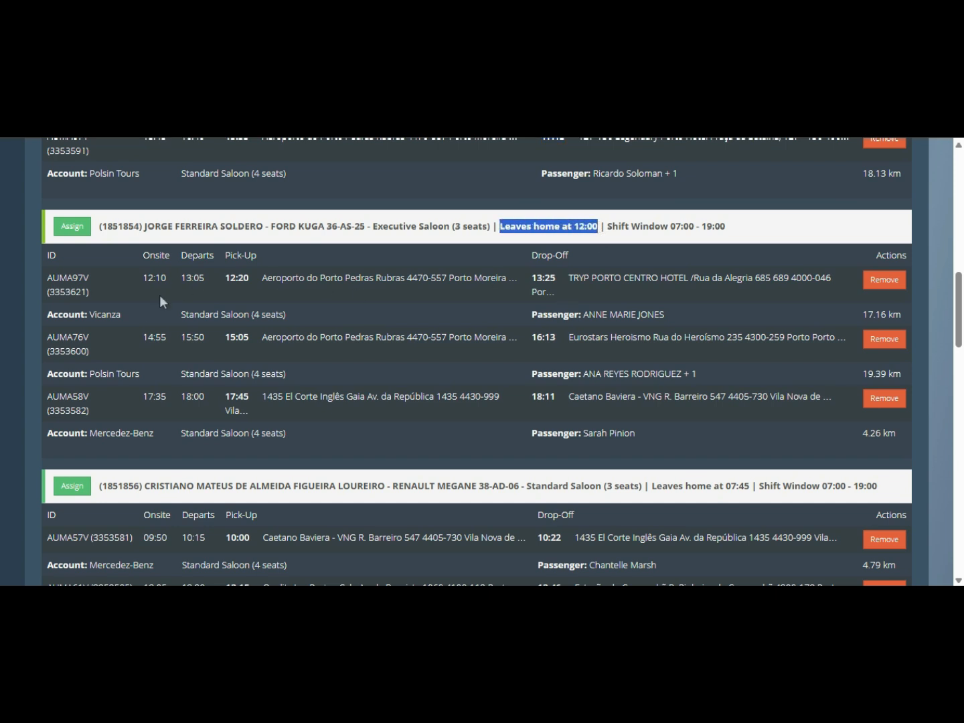
pyautogui.scroll(-2, 379, 386)
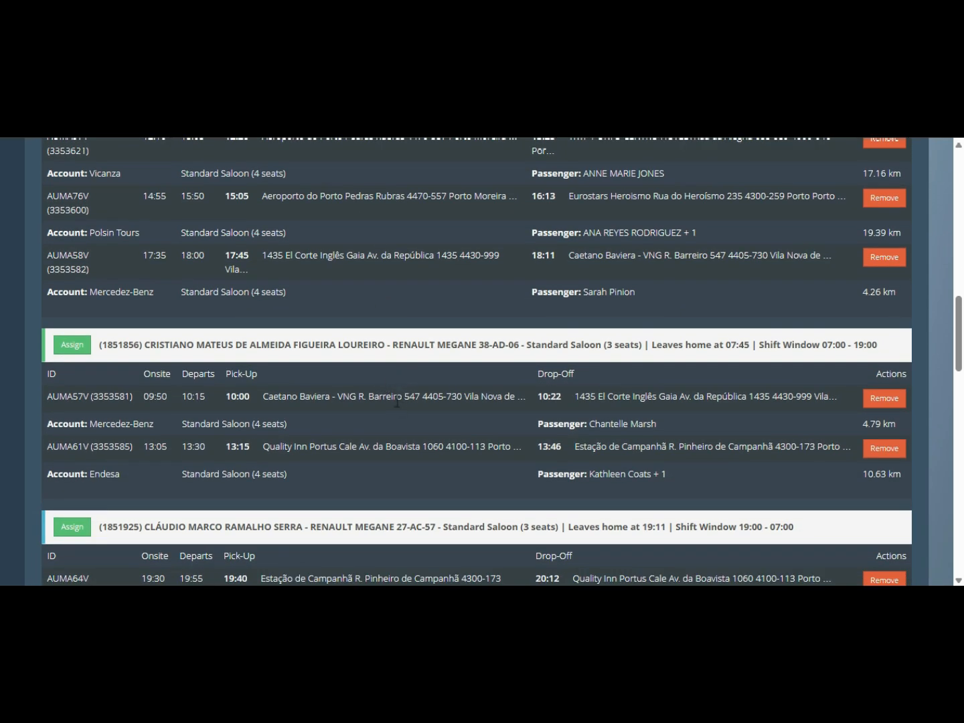
pyautogui.scroll(-1, 397, 401)
pyautogui.moveTo(727, 274); pyautogui.dragTo(748, 278)
pyautogui.scroll(-1, 454, 410)
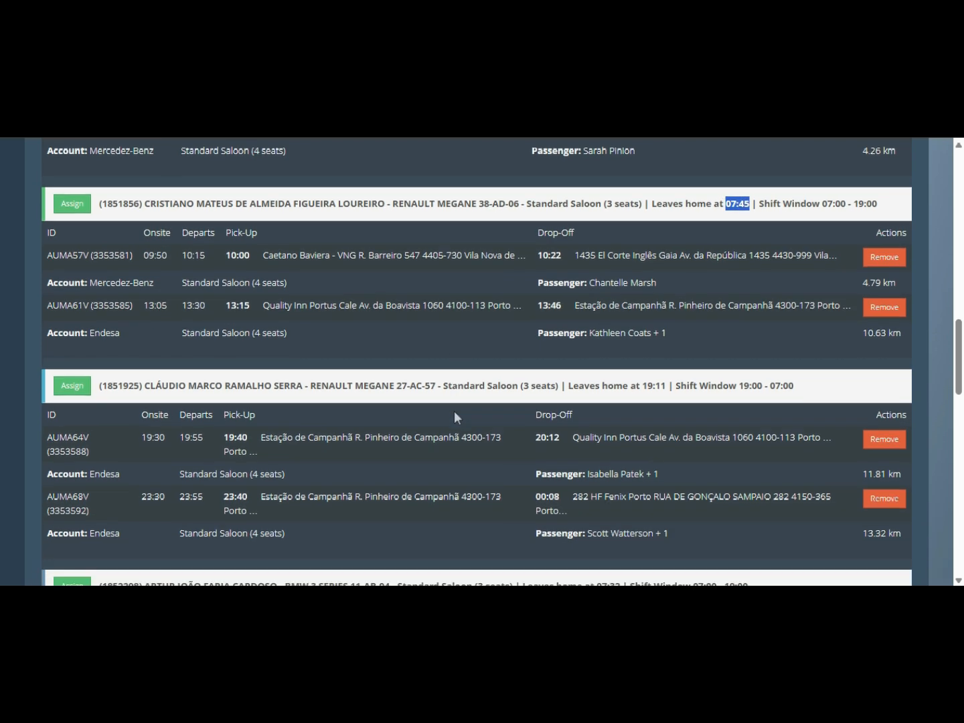
pyautogui.scroll(-4, 454, 410)
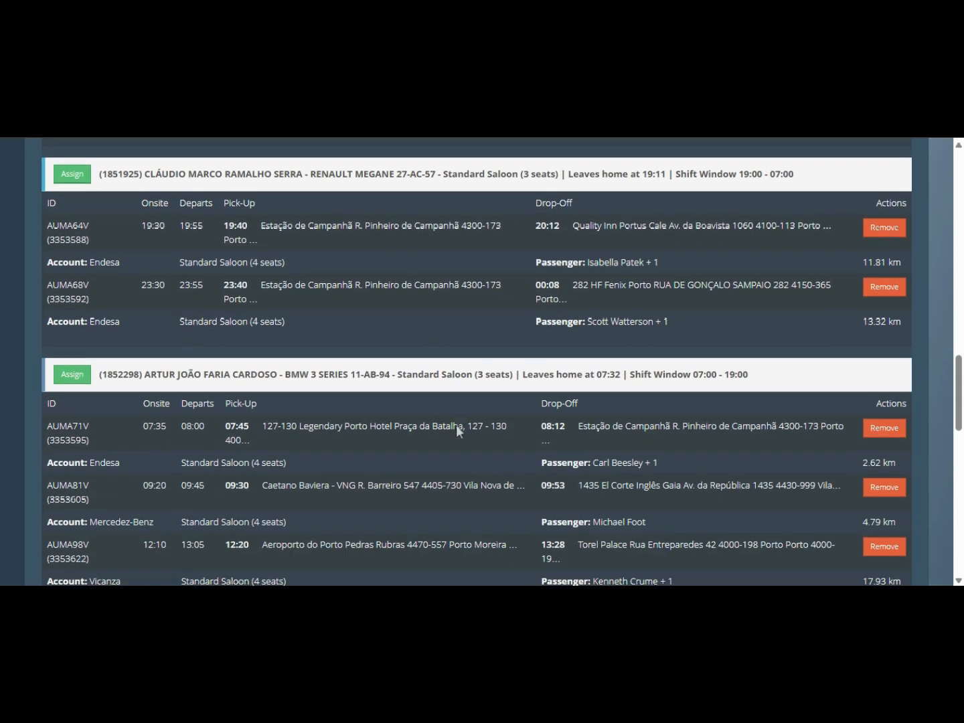
pyautogui.scroll(-3, 459, 427)
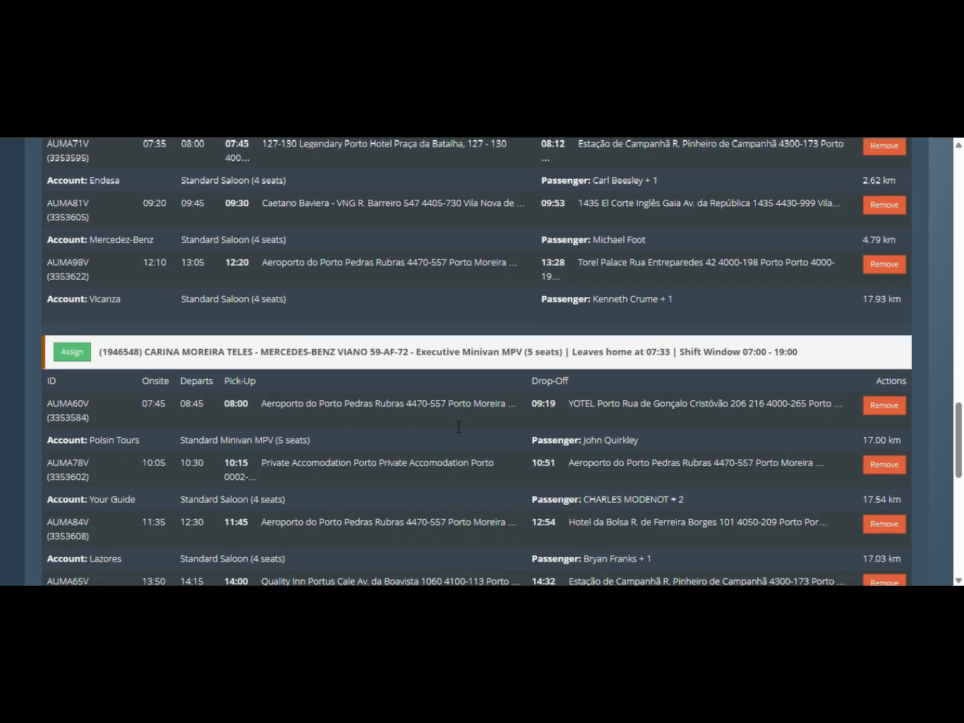
pyautogui.scroll(-1, 457, 431)
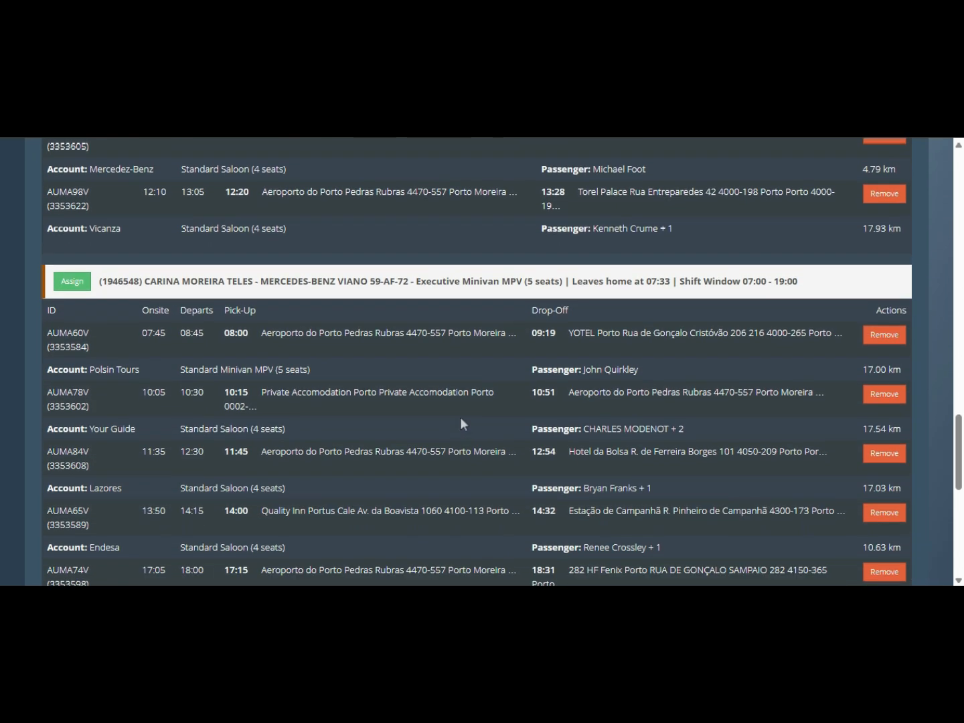
pyautogui.moveTo(432, 280); pyautogui.dragTo(523, 281)
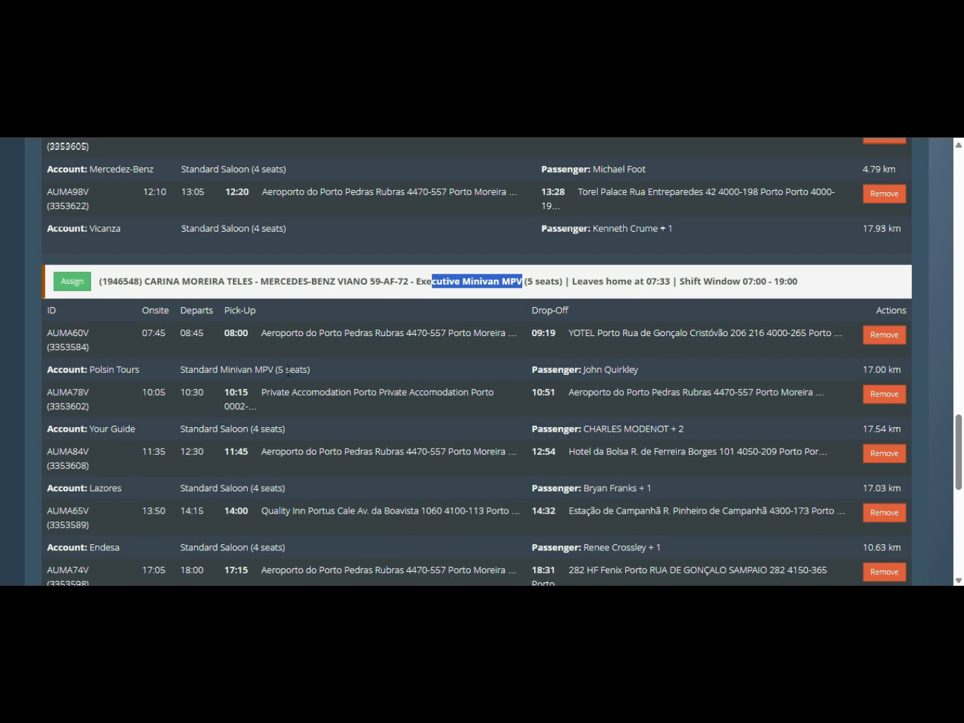
pyautogui.moveTo(182, 370); pyautogui.dragTo(322, 373)
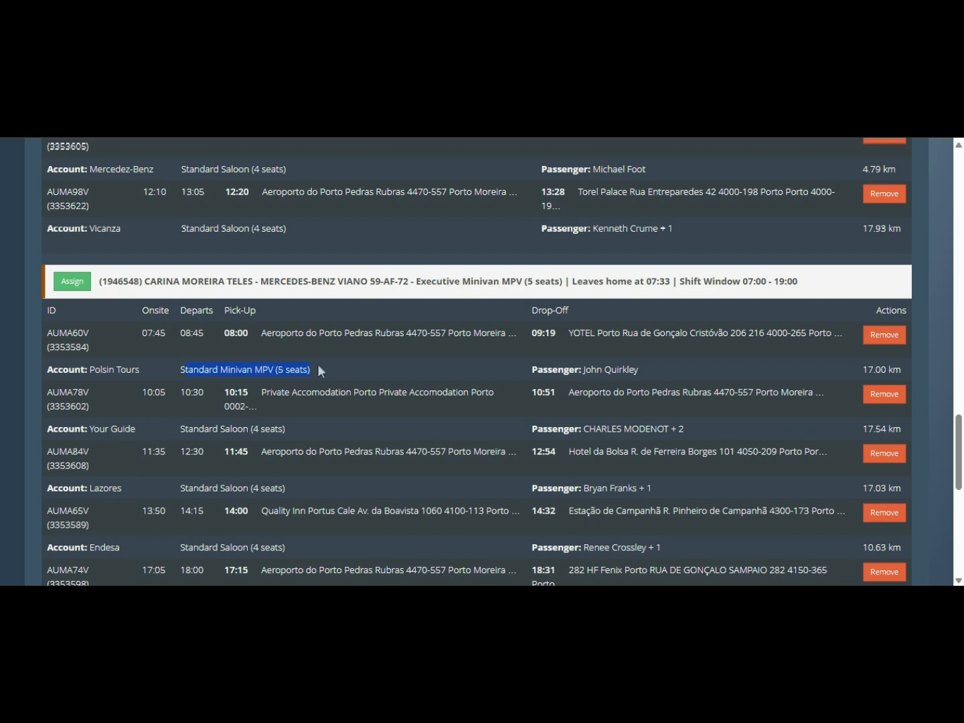
pyautogui.scroll(-1, 316, 387)
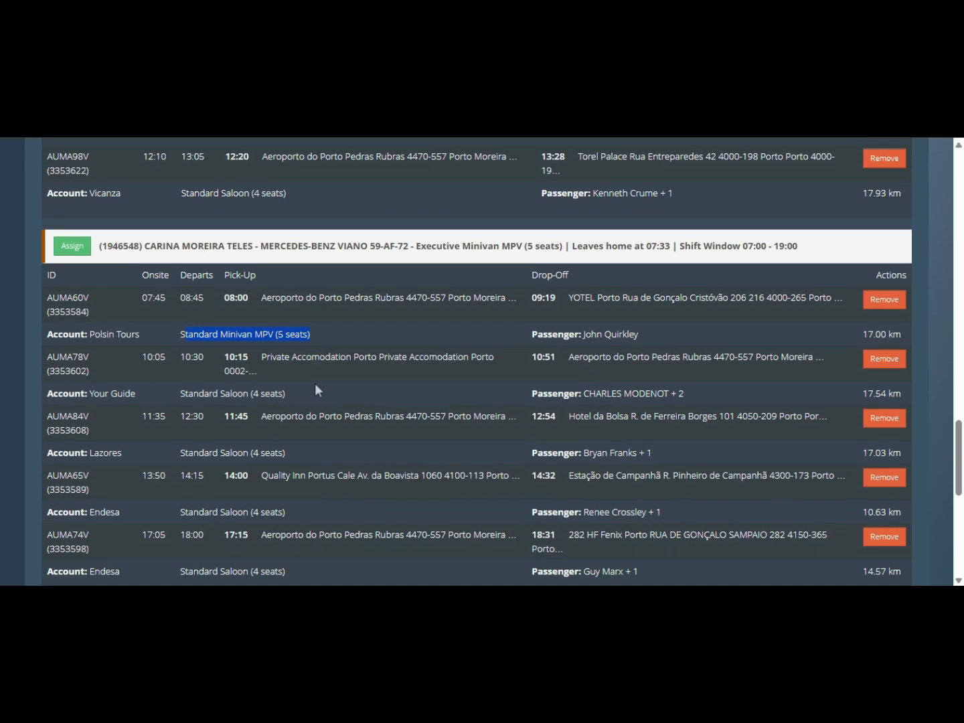
pyautogui.scroll(-3, 231, 458)
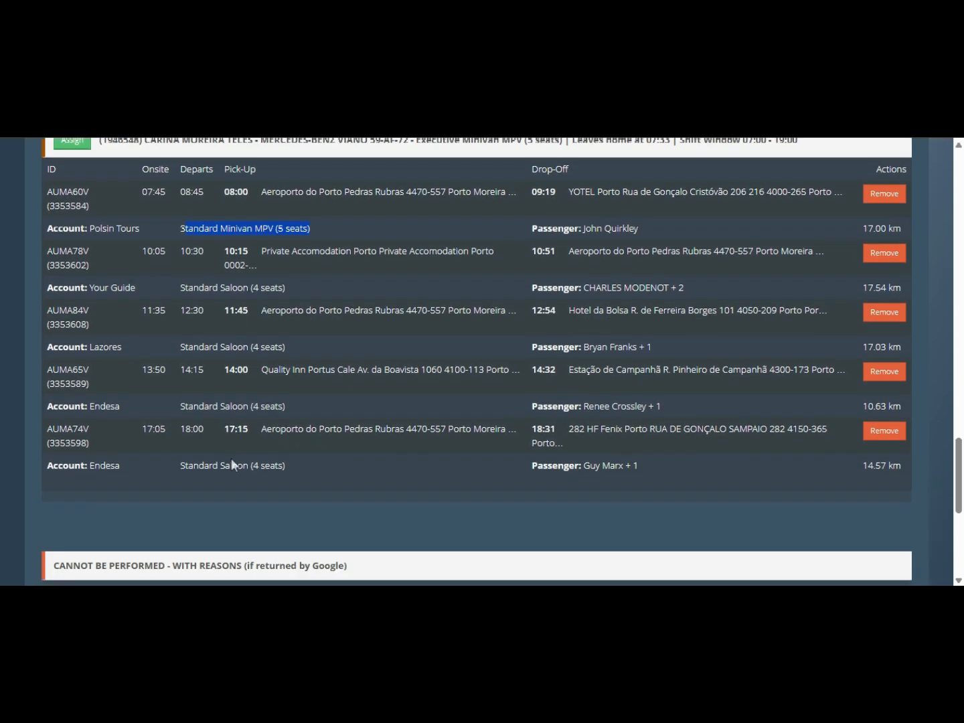
pyautogui.scroll(-1, 234, 456)
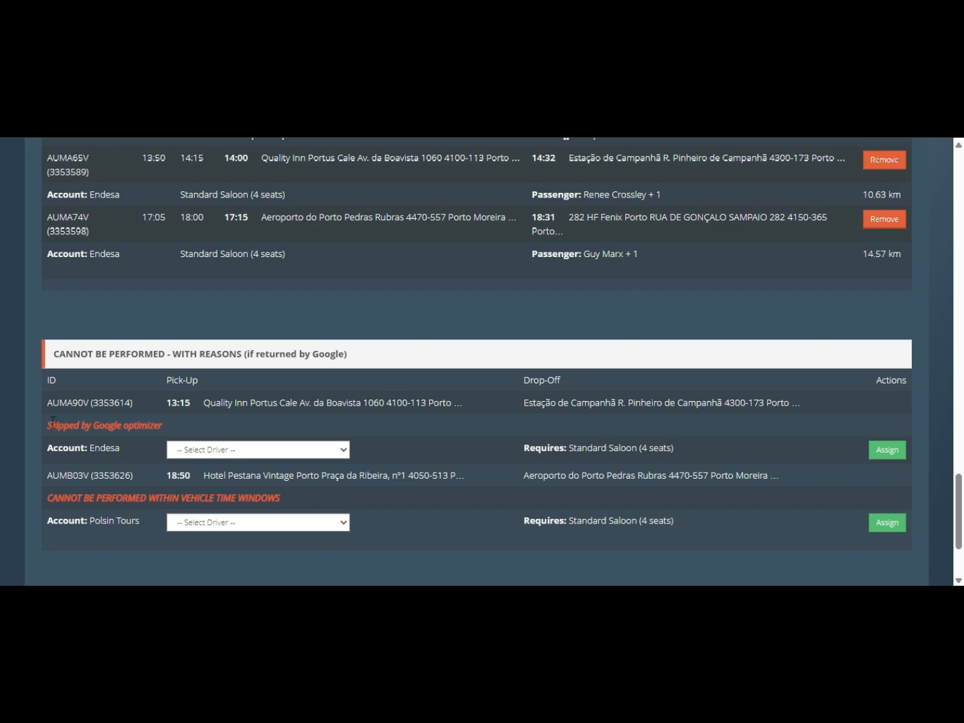
pyautogui.moveTo(51, 423); pyautogui.dragTo(166, 427)
pyautogui.click(77, 424)
pyautogui.moveTo(52, 476); pyautogui.dragTo(239, 475)
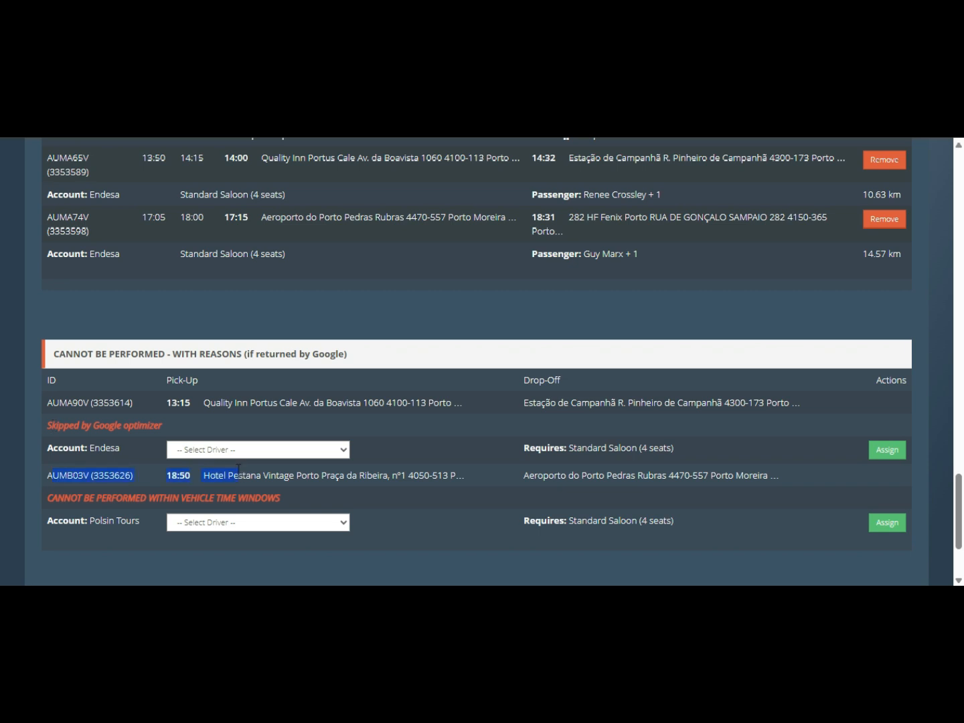
pyautogui.moveTo(141, 493); pyautogui.dragTo(280, 497)
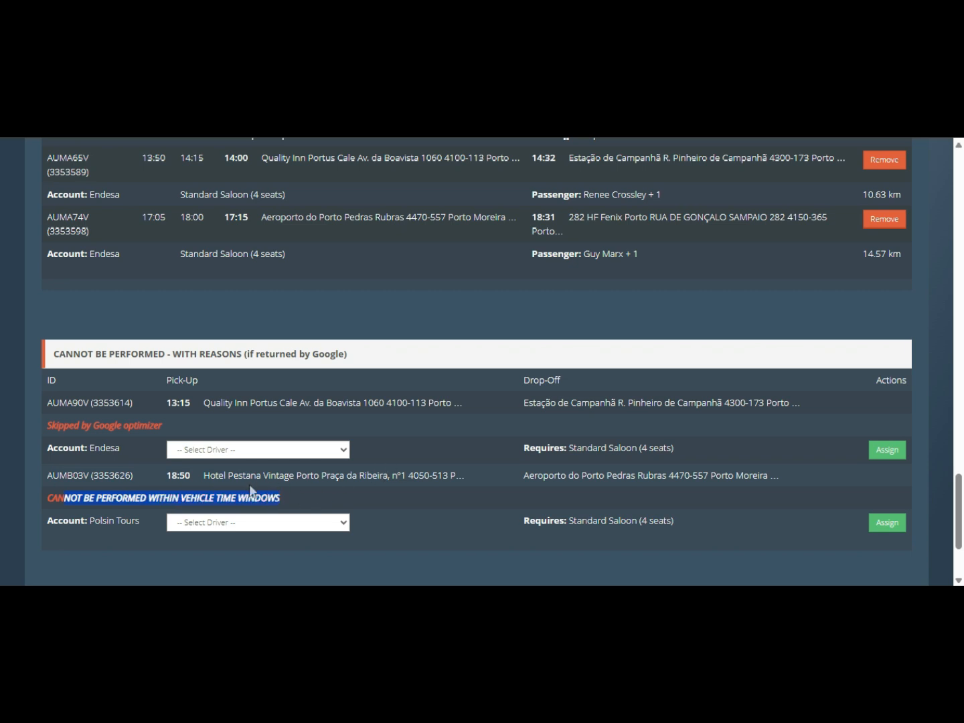
pyautogui.click(178, 475)
pyautogui.tripleClick(179, 476)
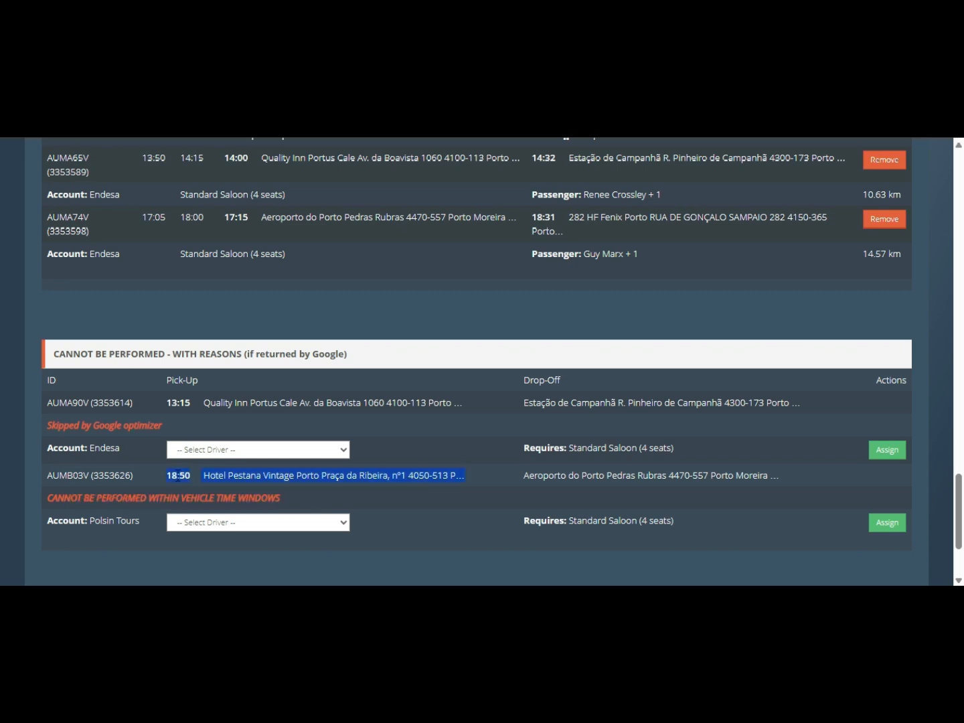
pyautogui.scroll(5, 603, 429)
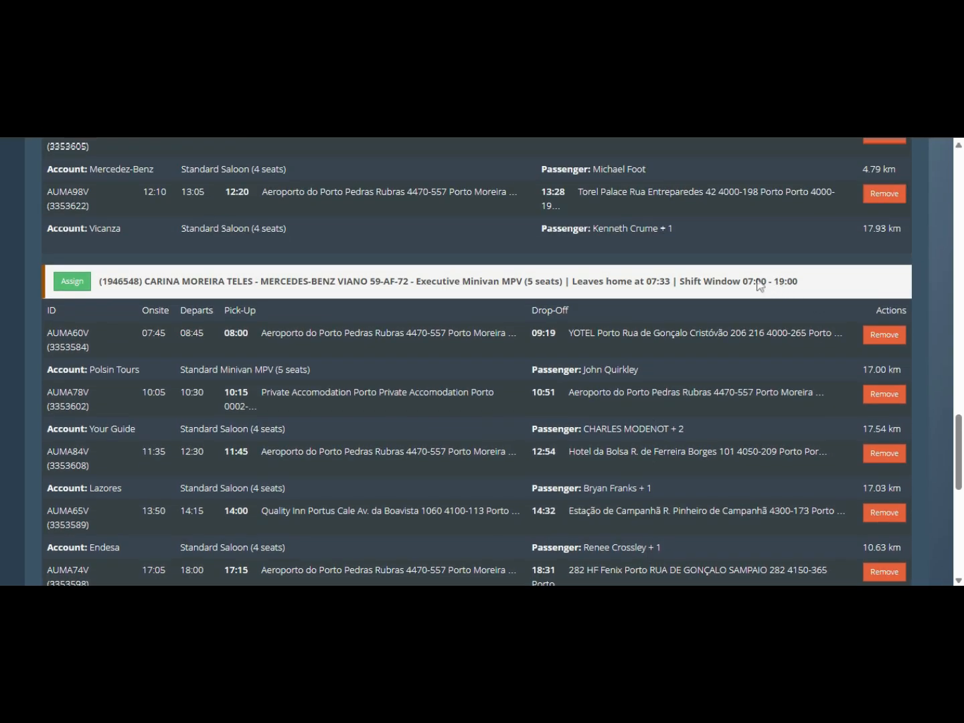
pyautogui.moveTo(742, 281); pyautogui.dragTo(802, 289)
pyautogui.scroll(-4, 675, 382)
pyautogui.scroll(-2, 290, 441)
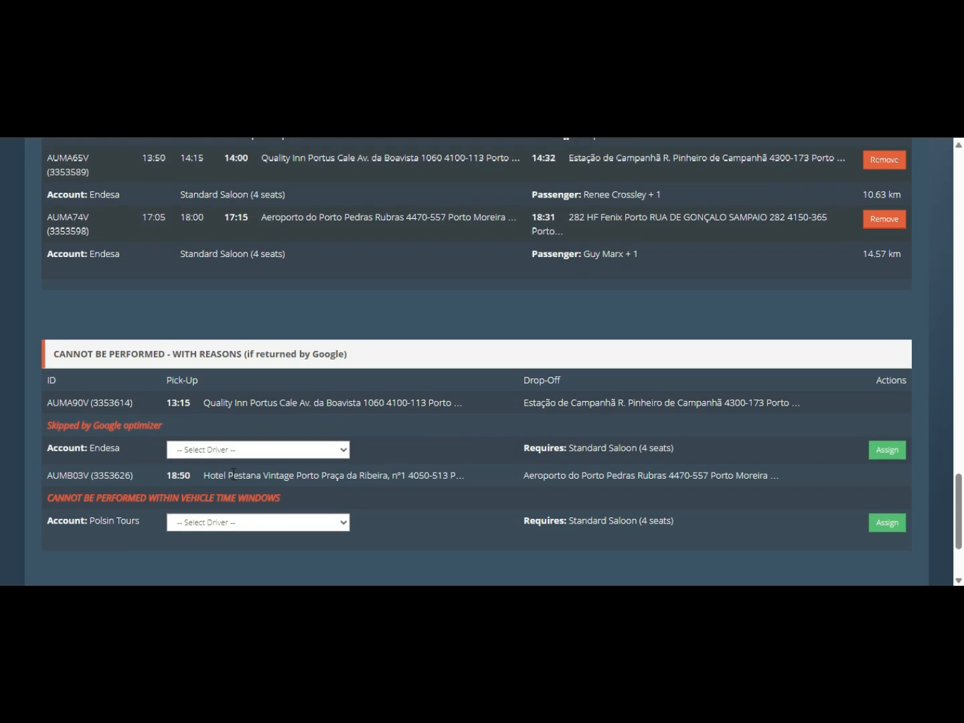
pyautogui.moveTo(179, 475); pyautogui.dragTo(396, 473)
pyautogui.click(432, 471)
pyautogui.click(323, 528)
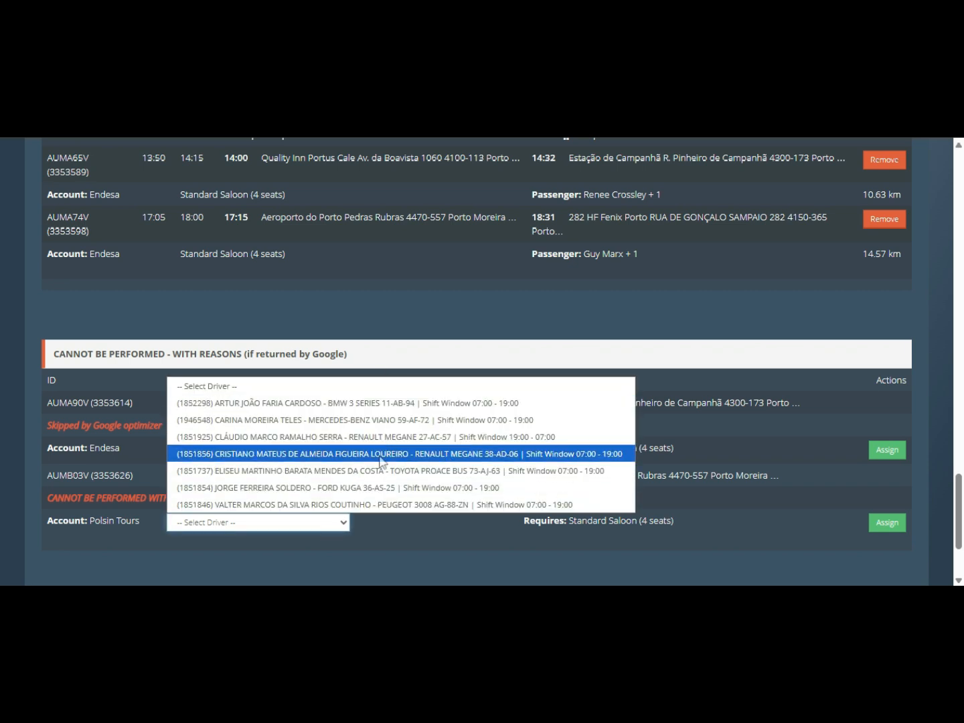
pyautogui.click(380, 403)
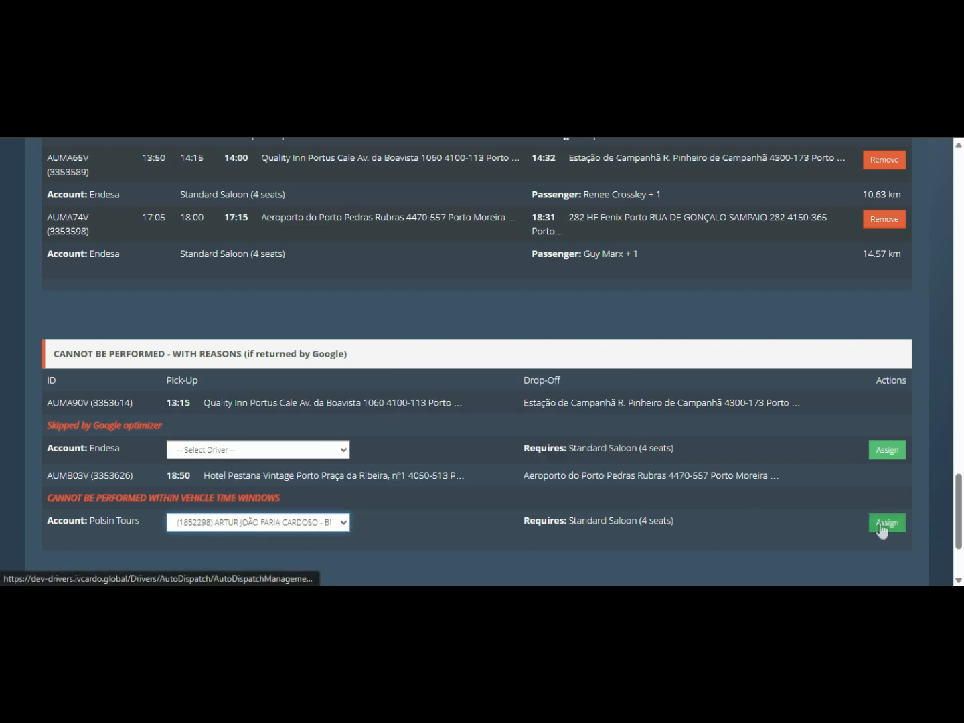
pyautogui.click(730, 240)
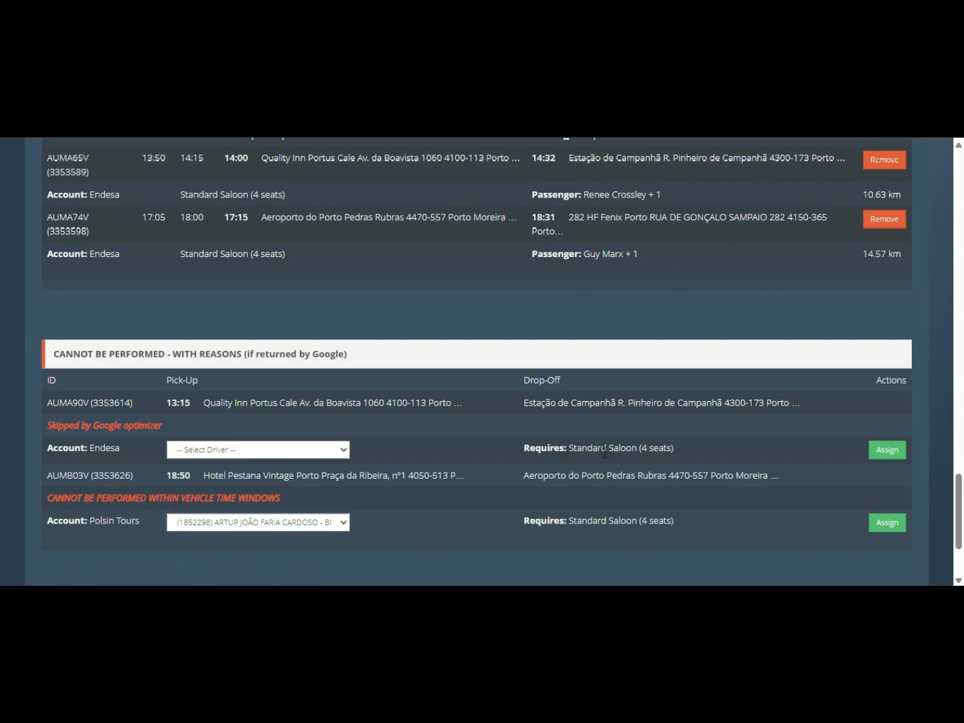
# - Soft-assign the Toyota Proace Bus driver's three proposed bookings from run #139 and confirm
pyautogui.scroll(10, 419, 471)
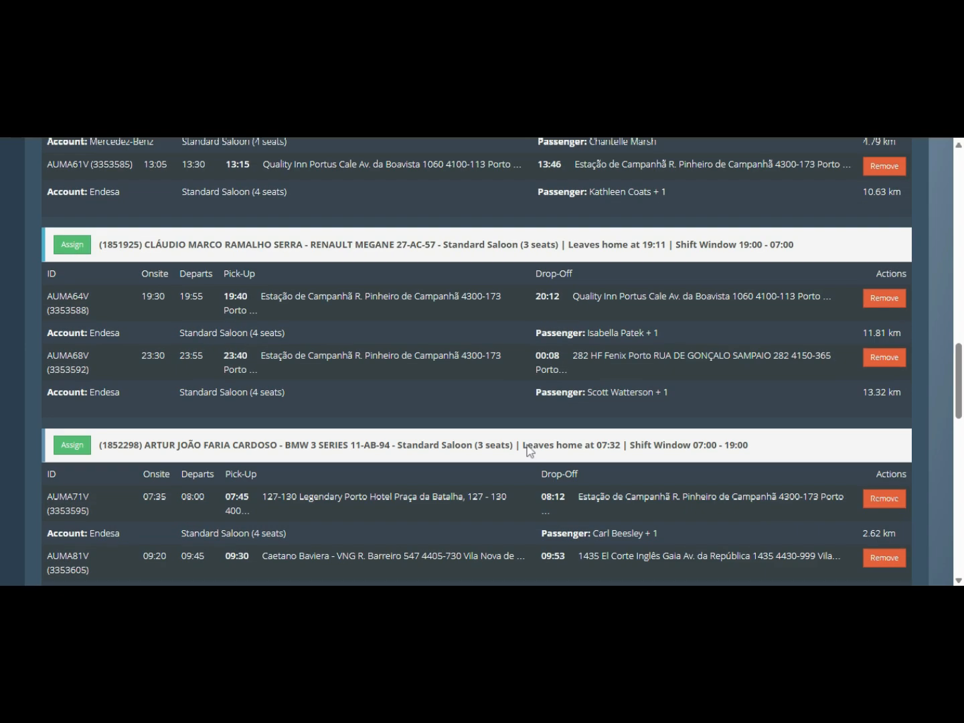
pyautogui.scroll(15, 529, 450)
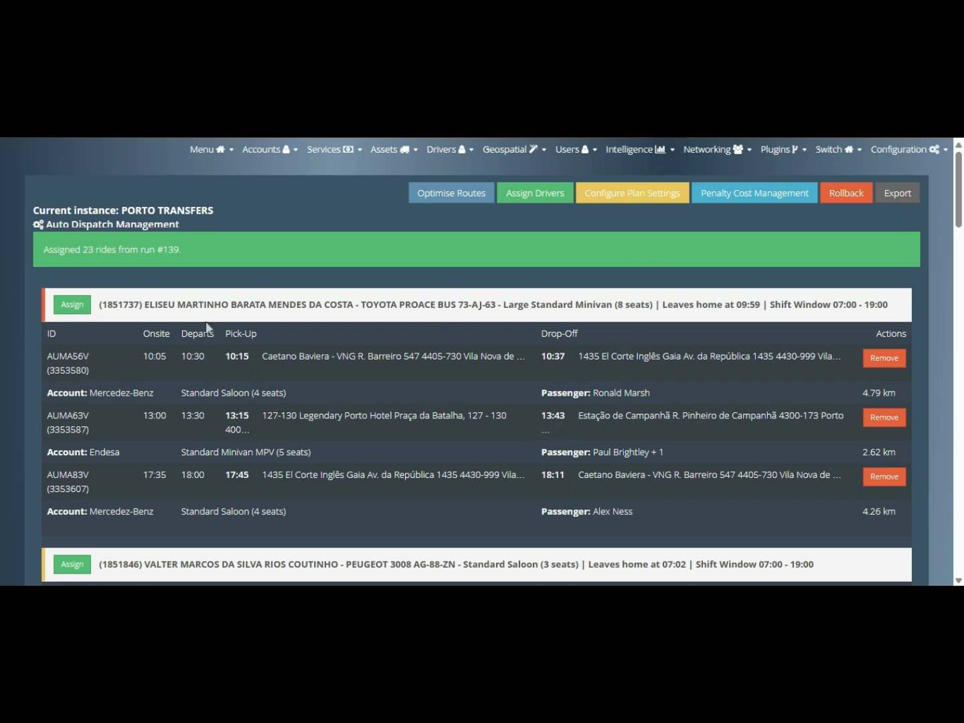
pyautogui.click(72, 305)
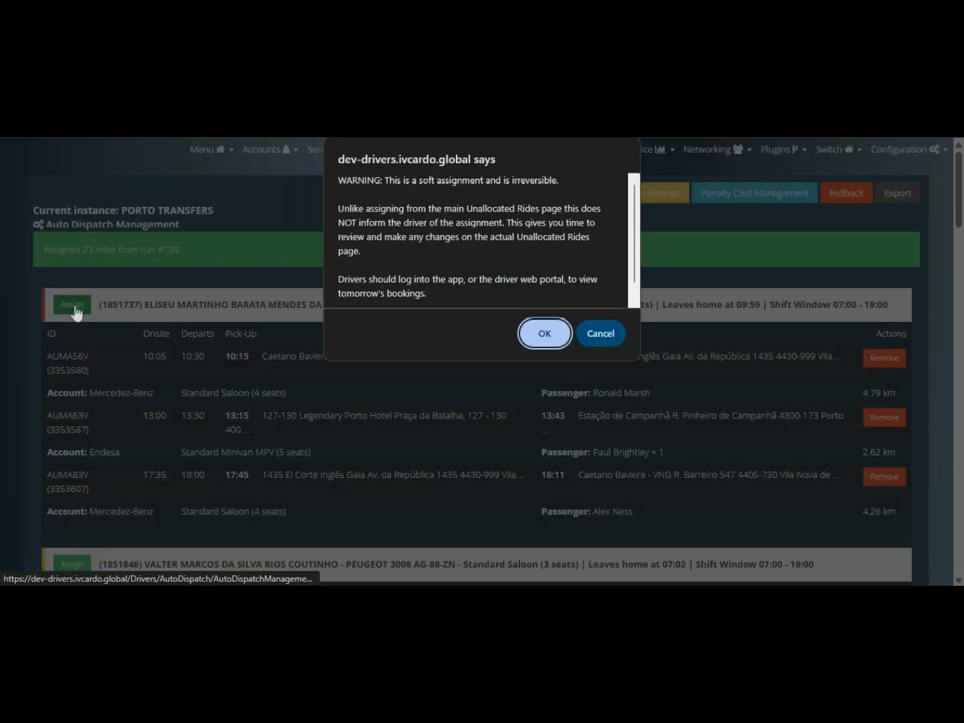
pyautogui.scroll(-1, 420, 247)
pyautogui.scroll(1, 419, 244)
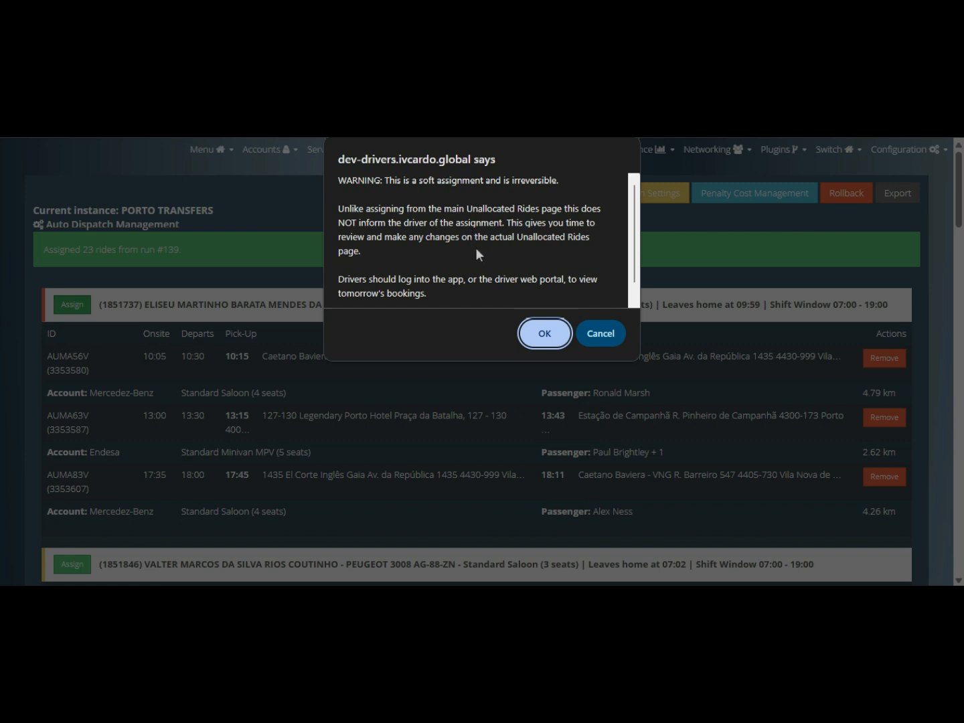
pyautogui.scroll(-1, 482, 252)
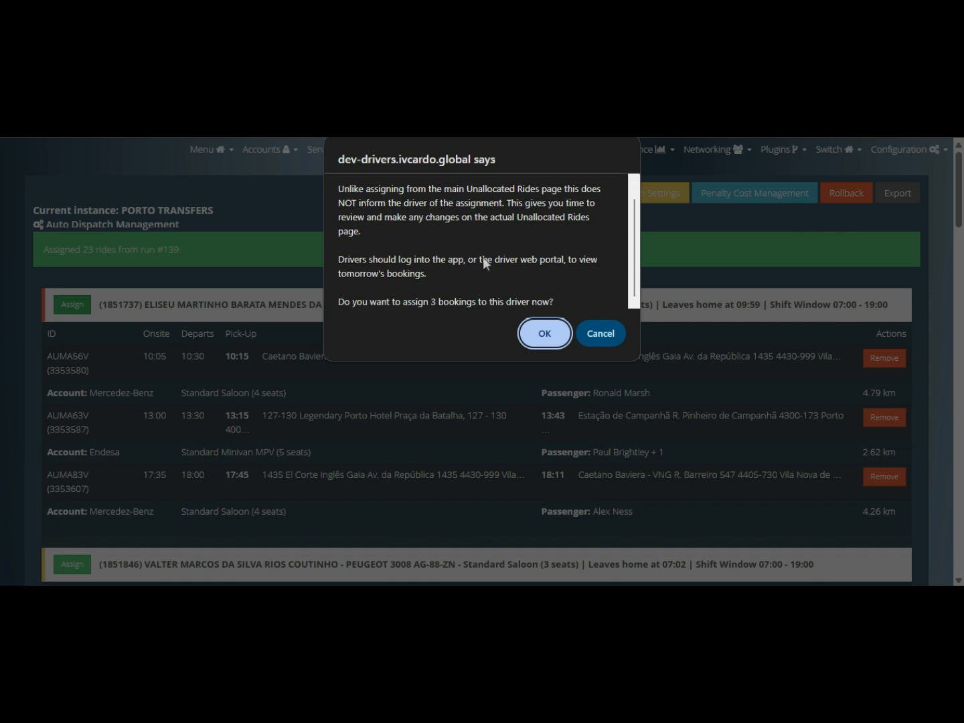
pyautogui.scroll(1, 484, 251)
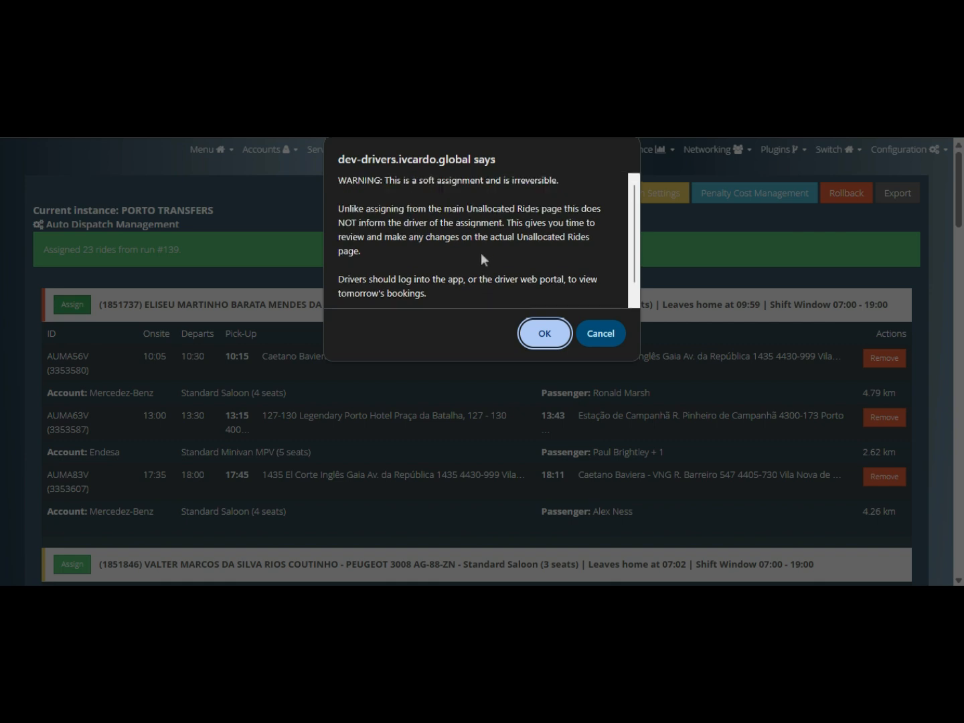
pyautogui.click(544, 338)
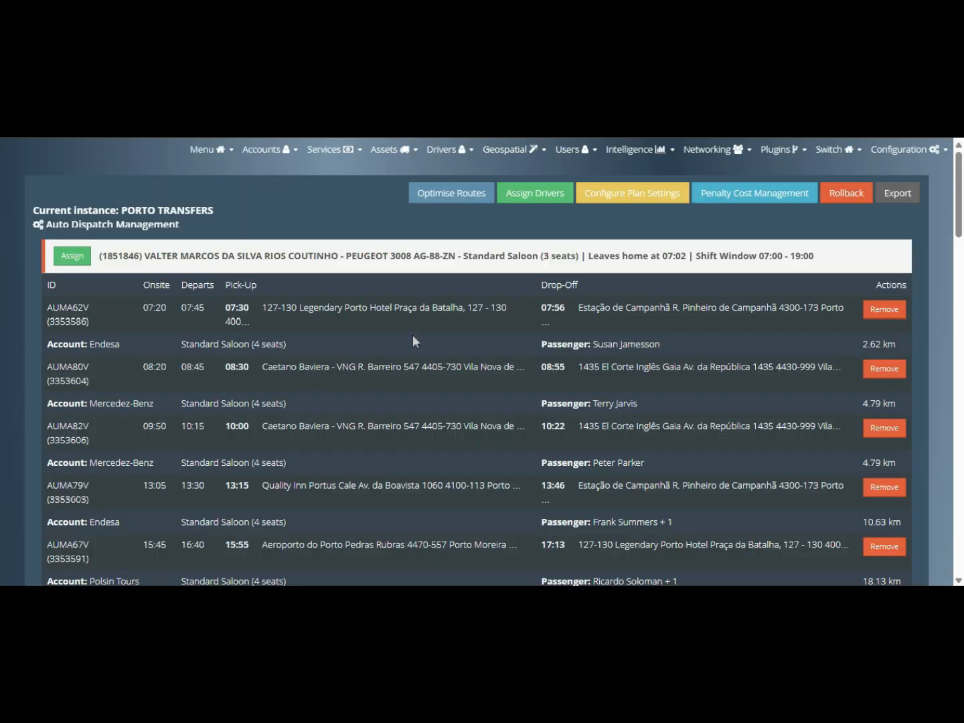
# - Soft-assign and confirm the planned rides of all six drivers, from the executive saloon driver to the minivan driver
pyautogui.click(70, 257)
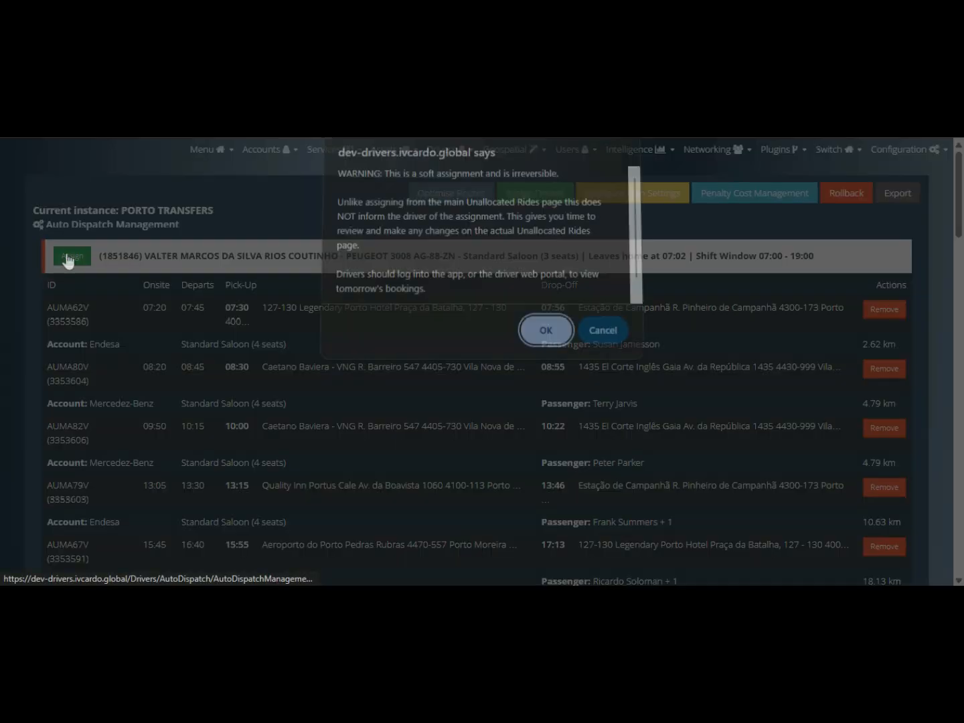
pyautogui.click(545, 330)
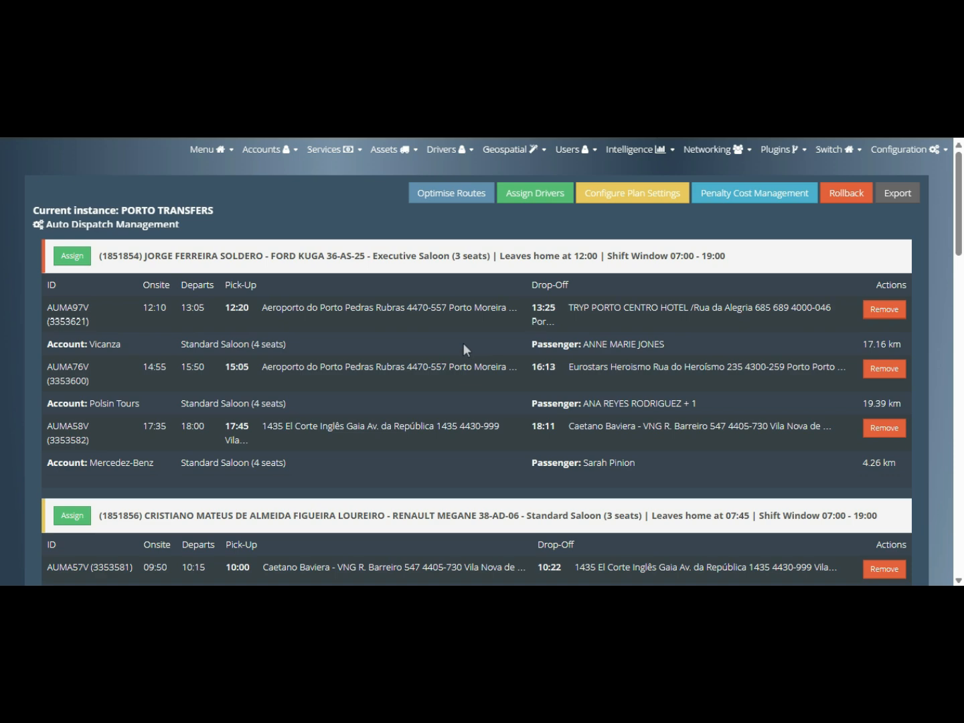
pyautogui.click(64, 257)
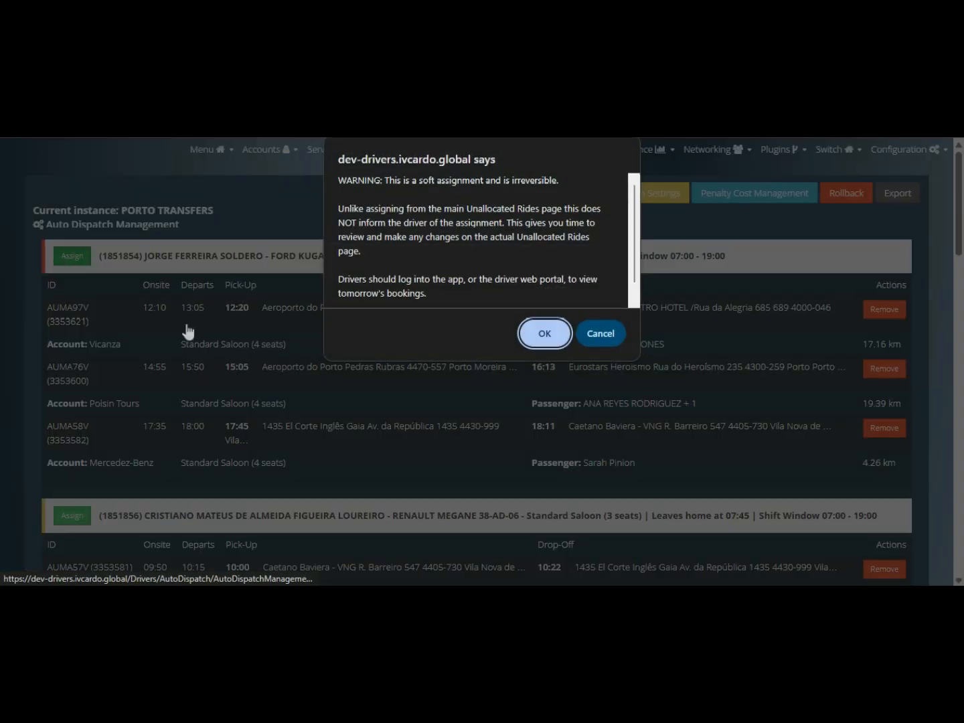
pyautogui.click(532, 328)
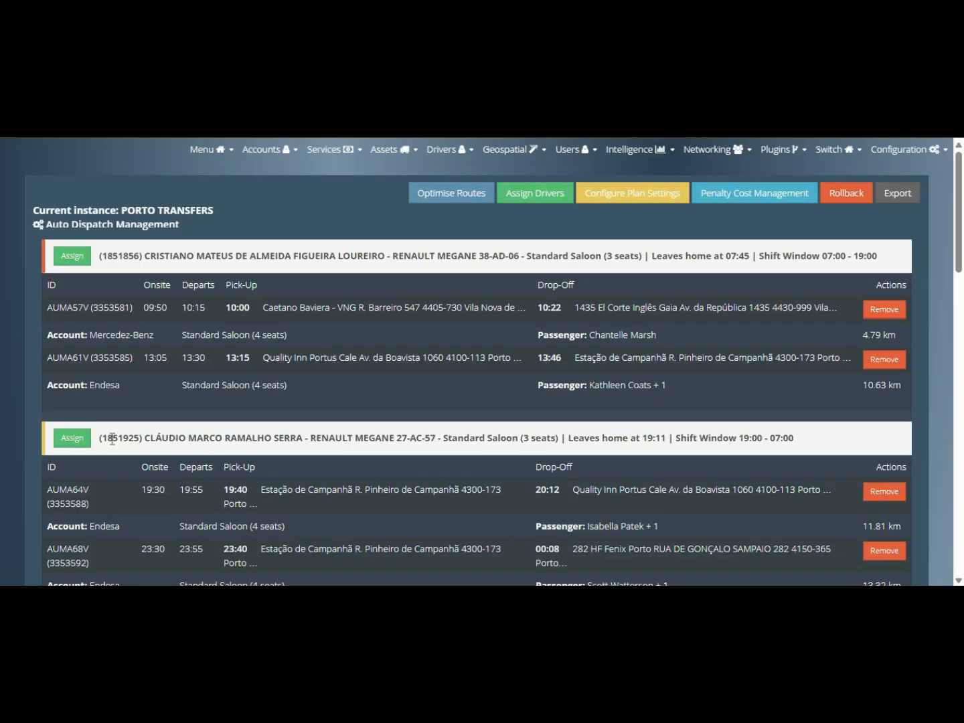
pyautogui.click(71, 258)
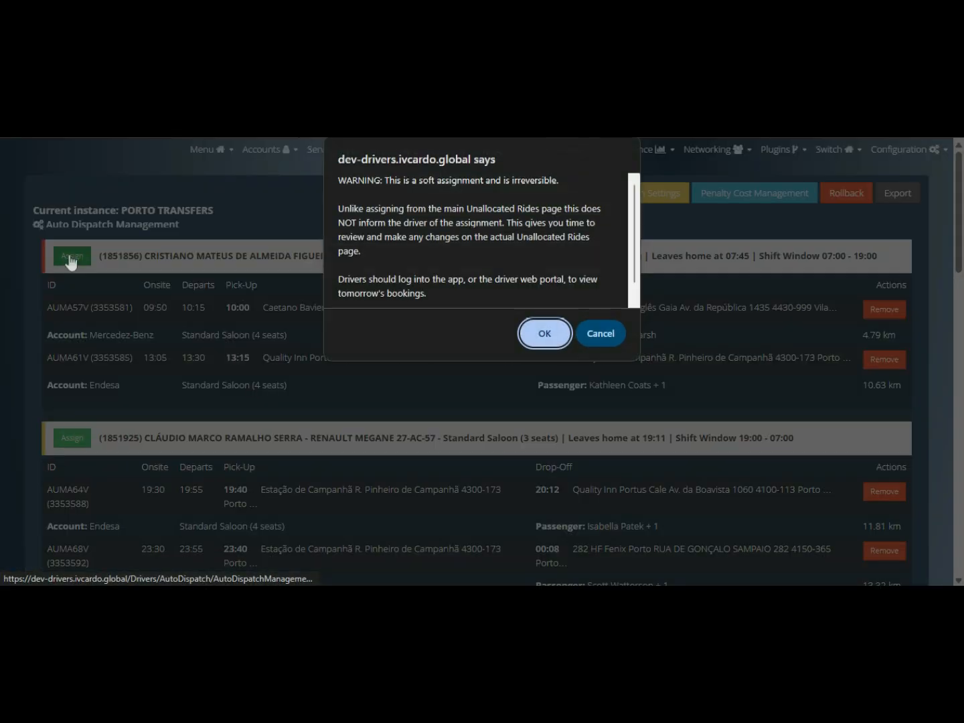
pyautogui.click(545, 334)
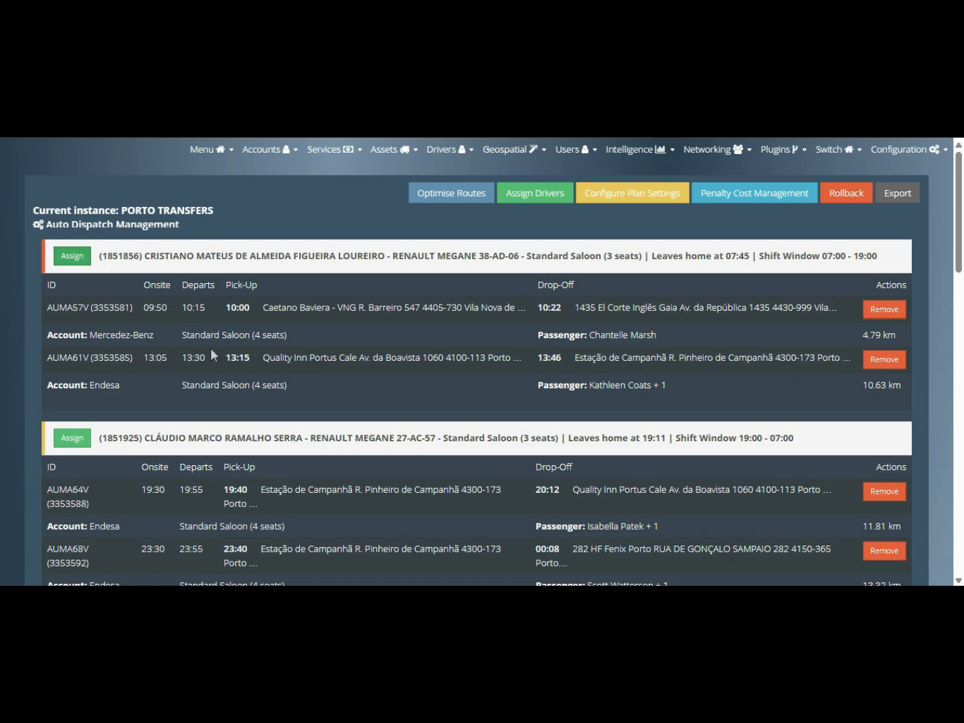
pyautogui.click(81, 260)
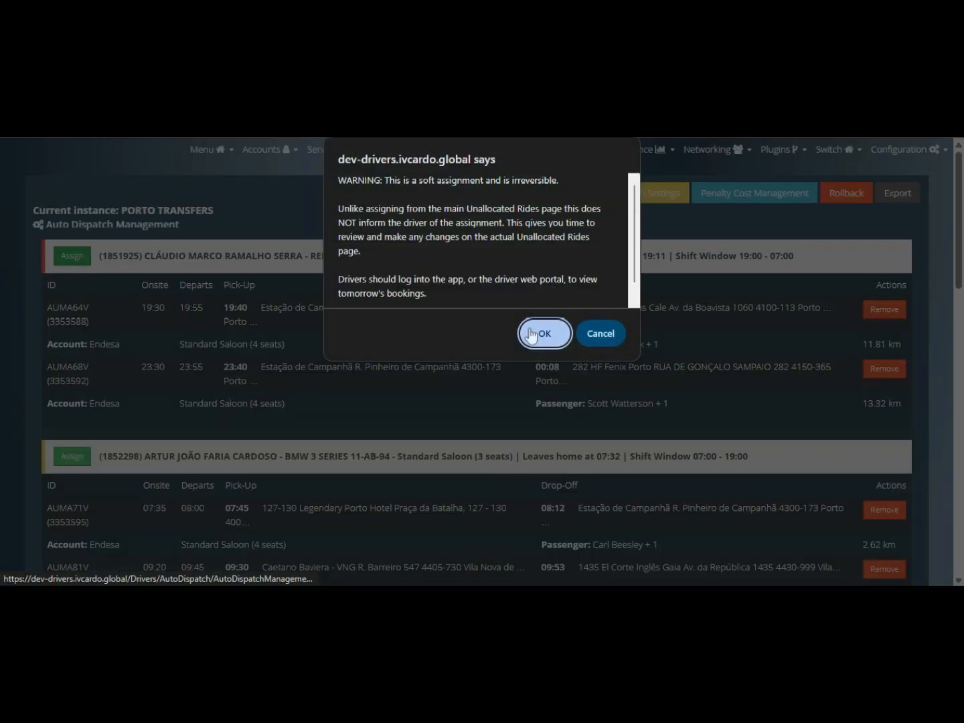
pyautogui.click(538, 334)
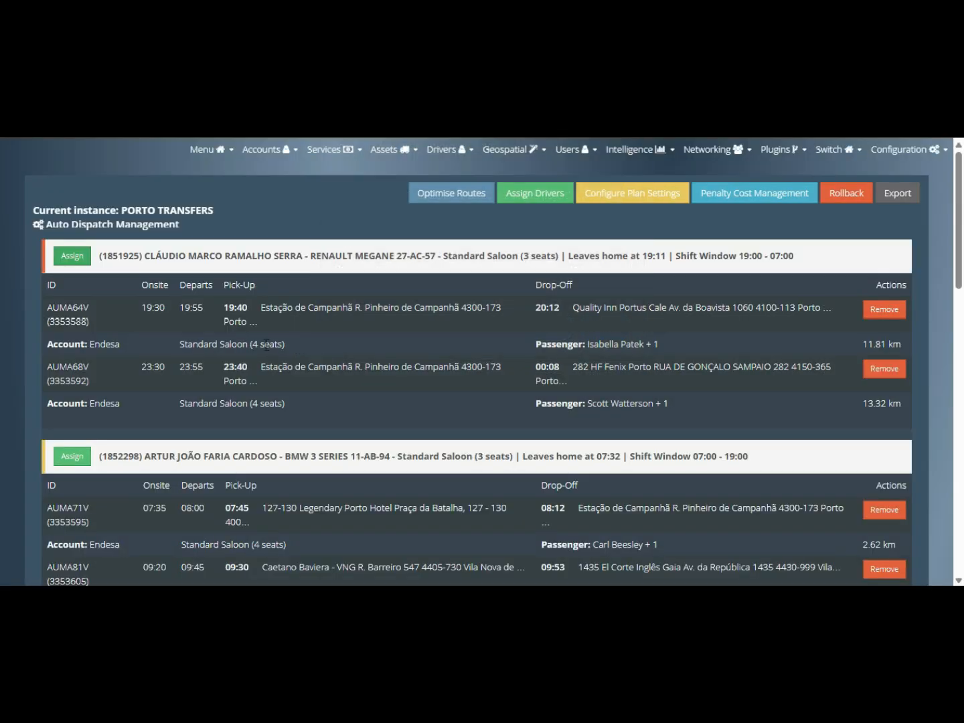
pyautogui.click(73, 257)
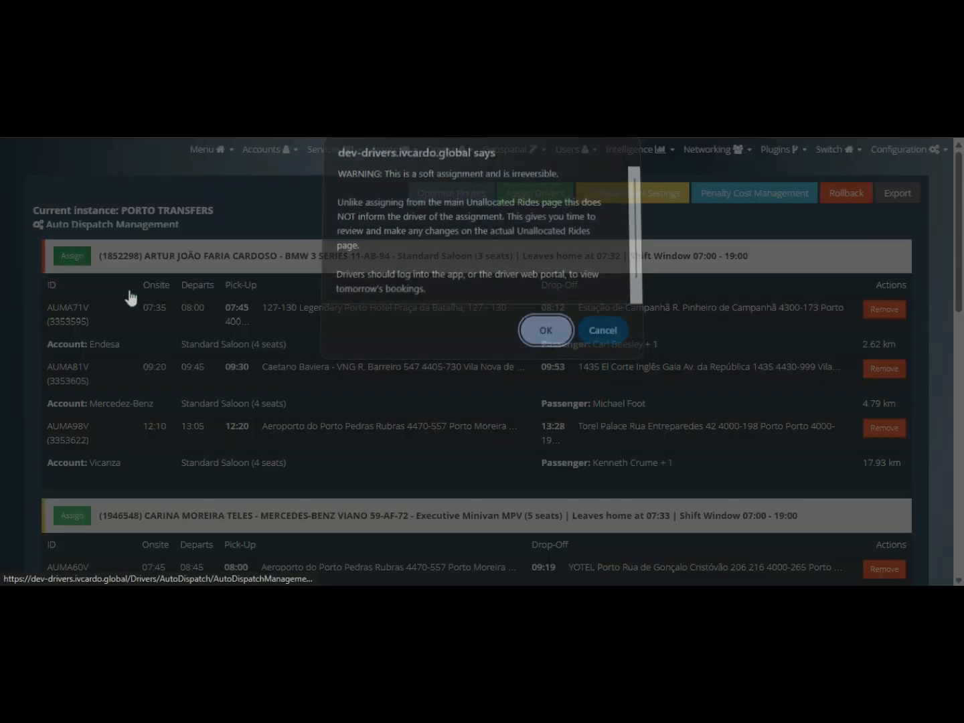
pyautogui.click(536, 332)
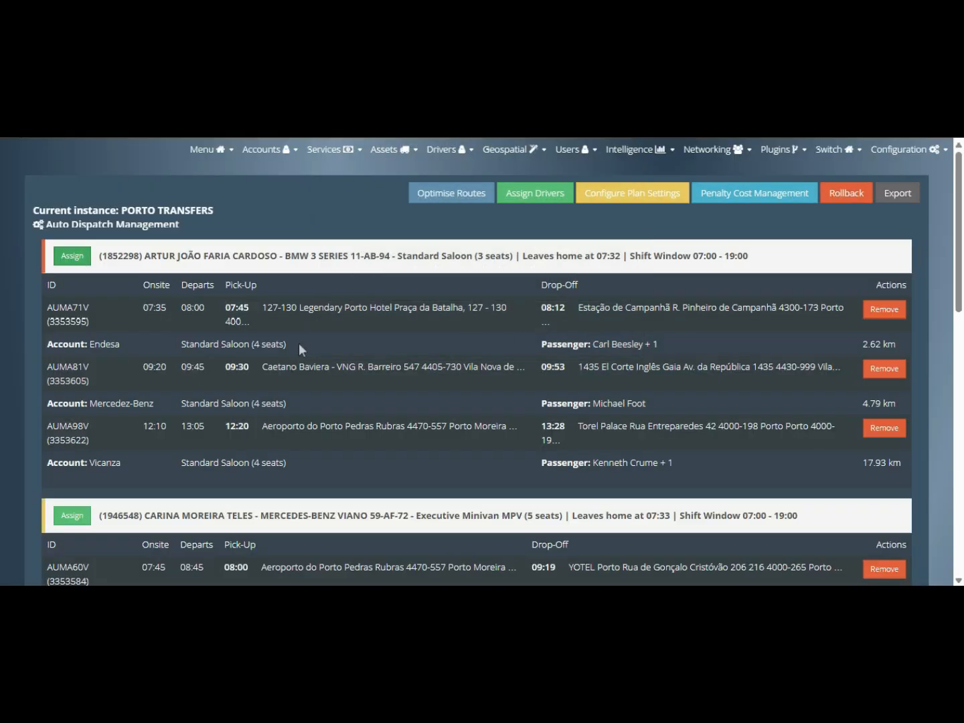
pyautogui.click(73, 256)
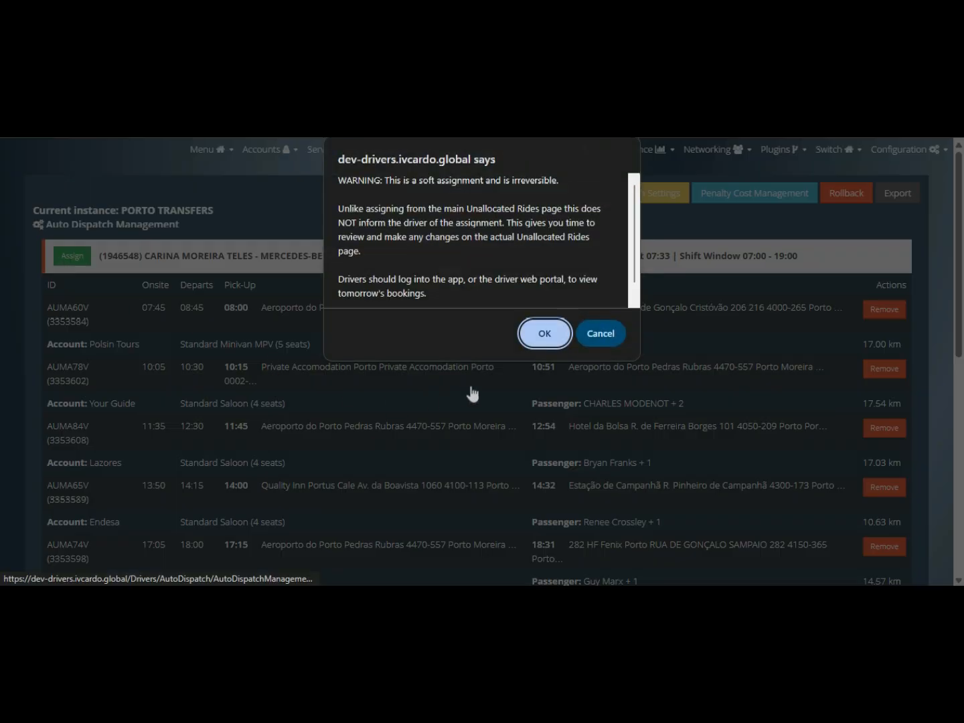
pyautogui.click(548, 333)
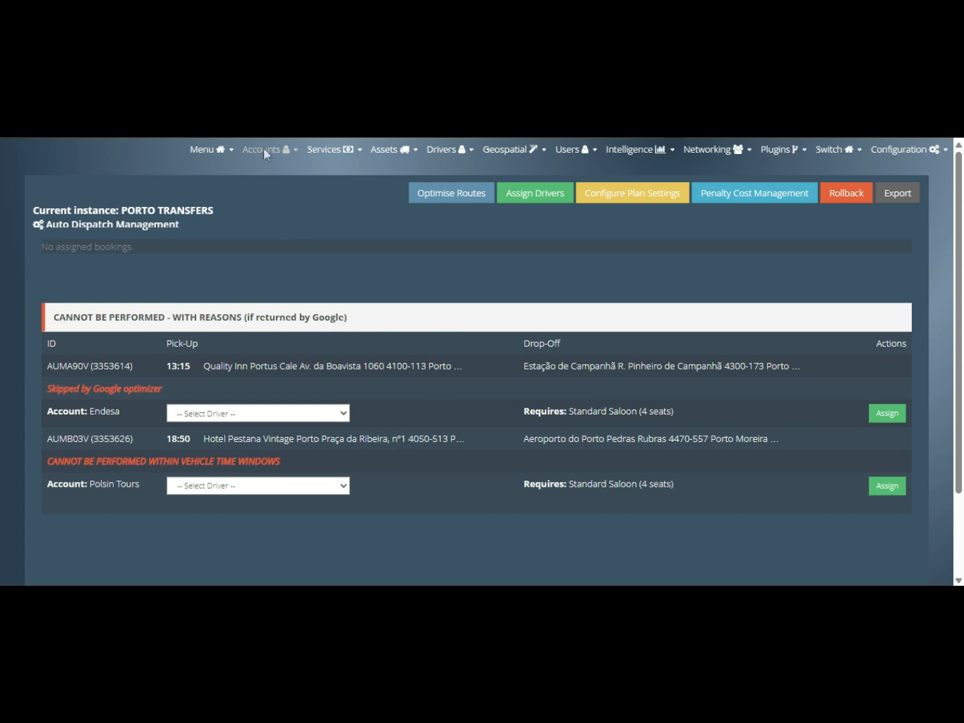
# - Review all 29 Unallocated Rides entries for their driver assignments, then open and dismiss the Menu dropdown
pyautogui.moveTo(227, 147)
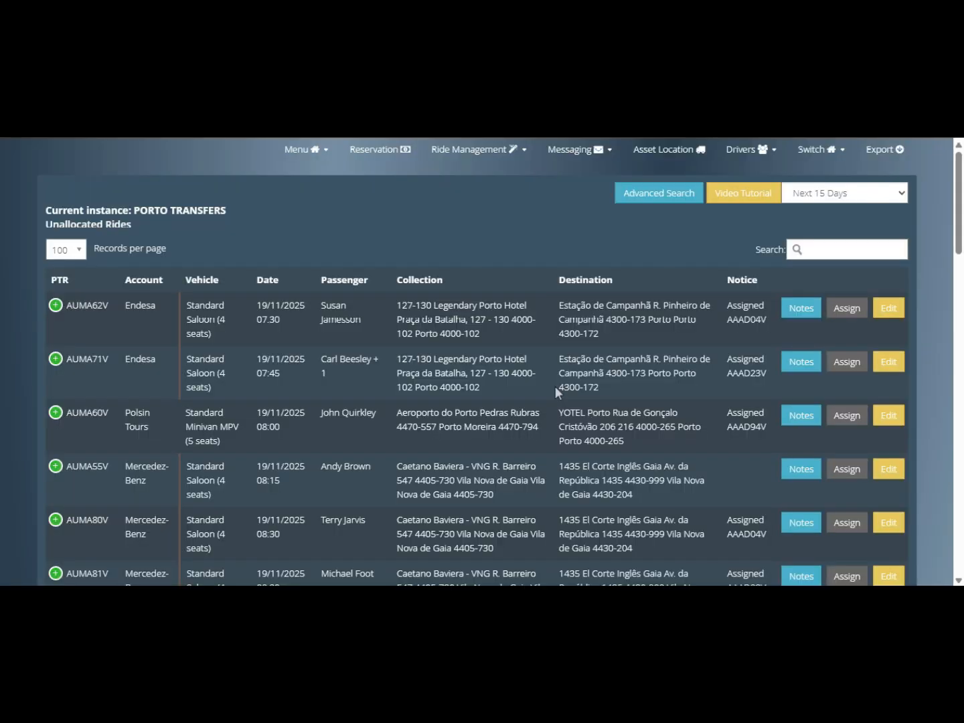
pyautogui.scroll(-6, 553, 382)
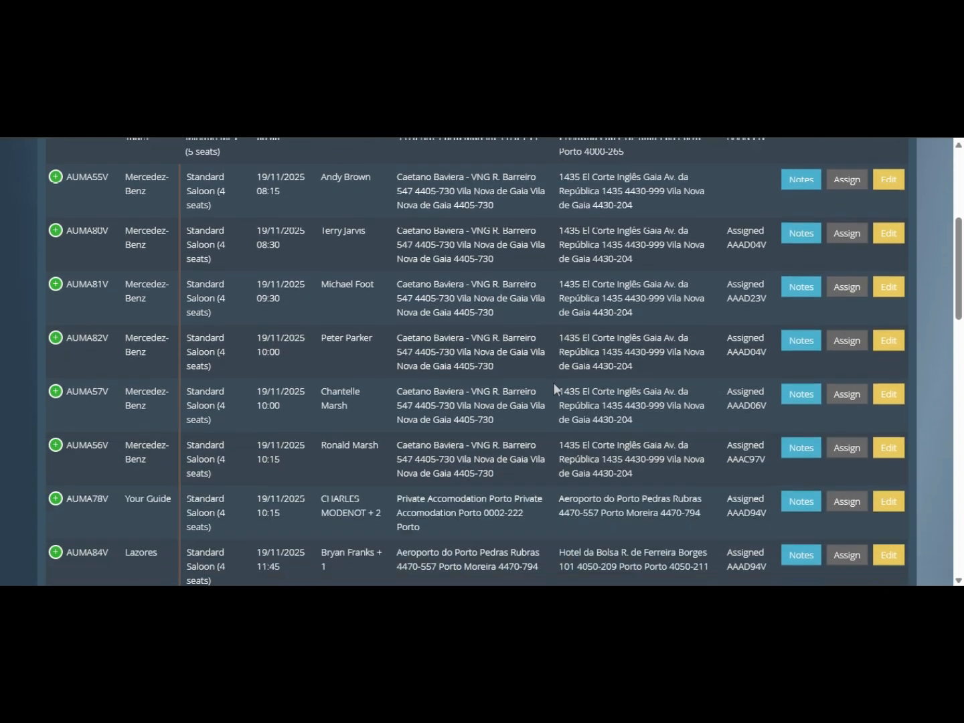
pyautogui.scroll(-5, 553, 382)
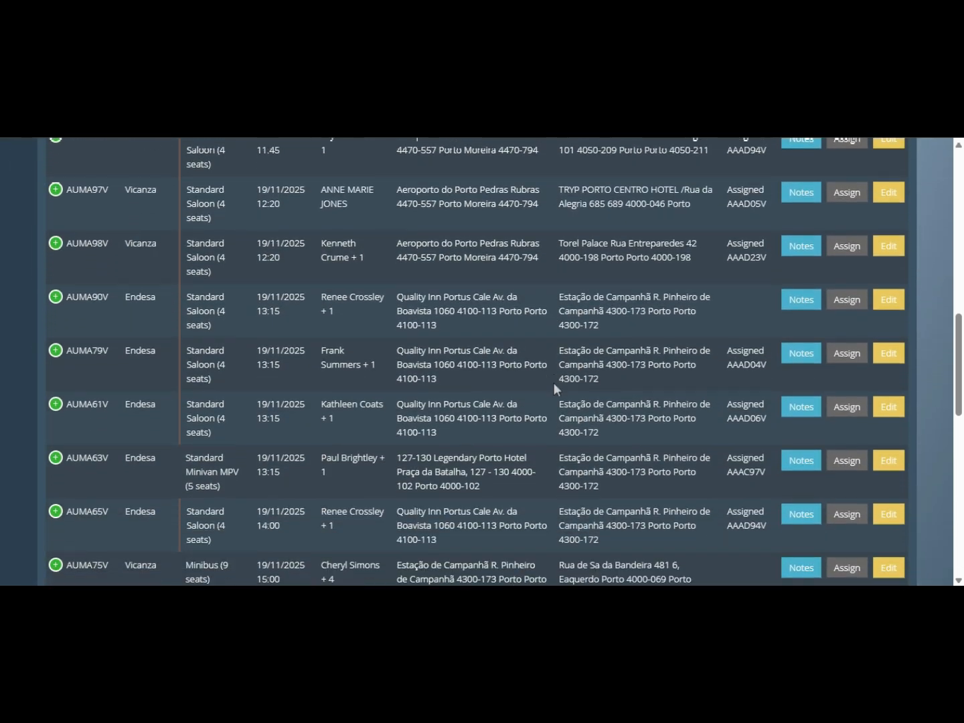
pyautogui.scroll(-3, 553, 382)
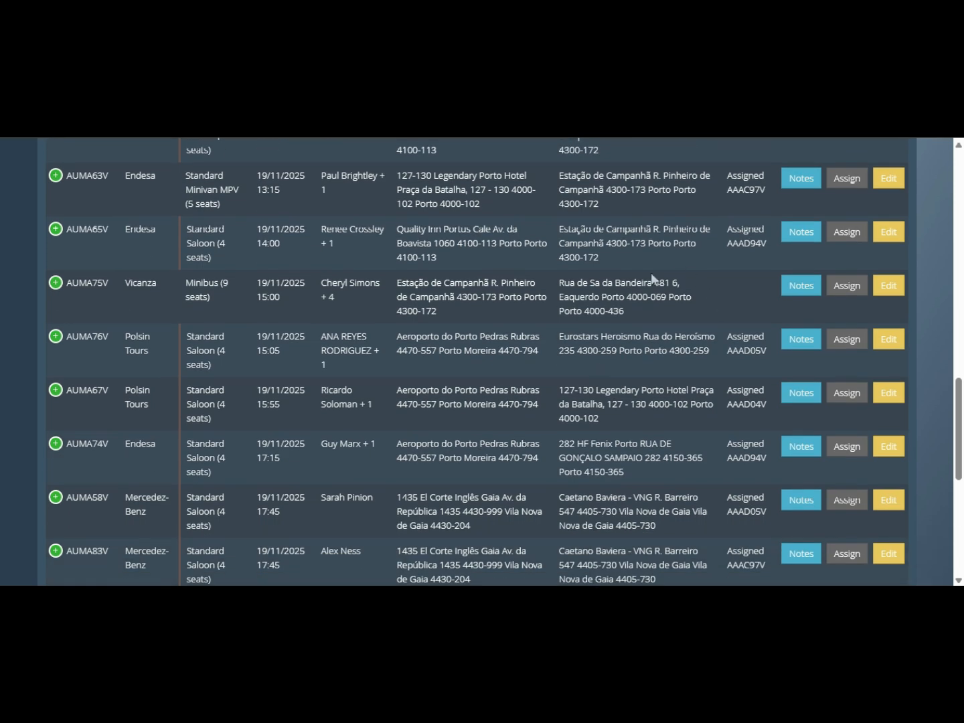
pyautogui.scroll(-3, 663, 342)
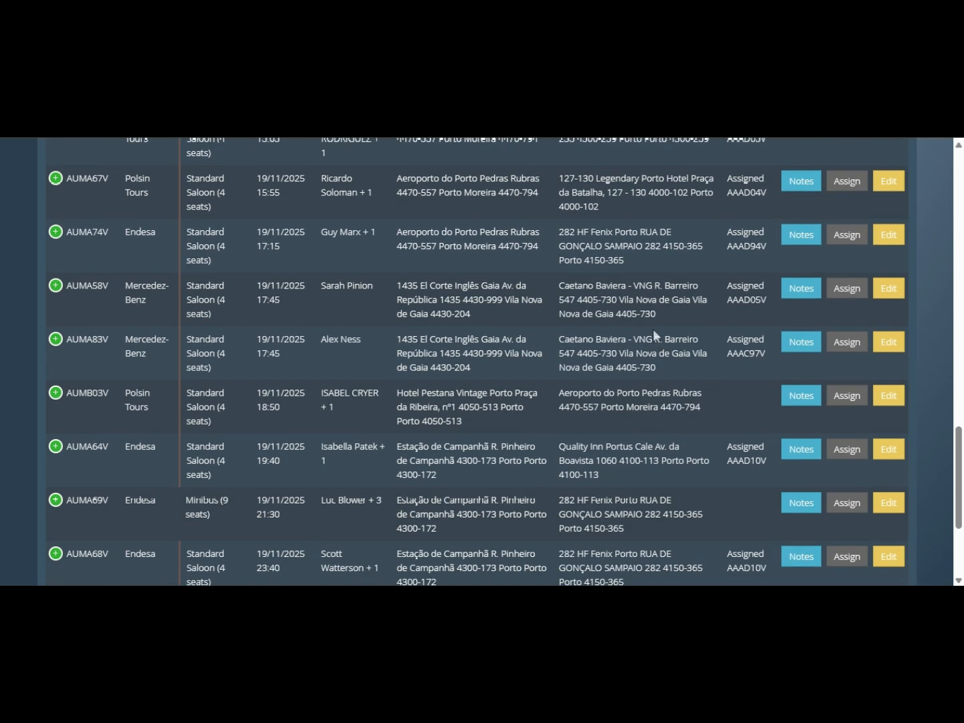
pyautogui.scroll(-2, 654, 332)
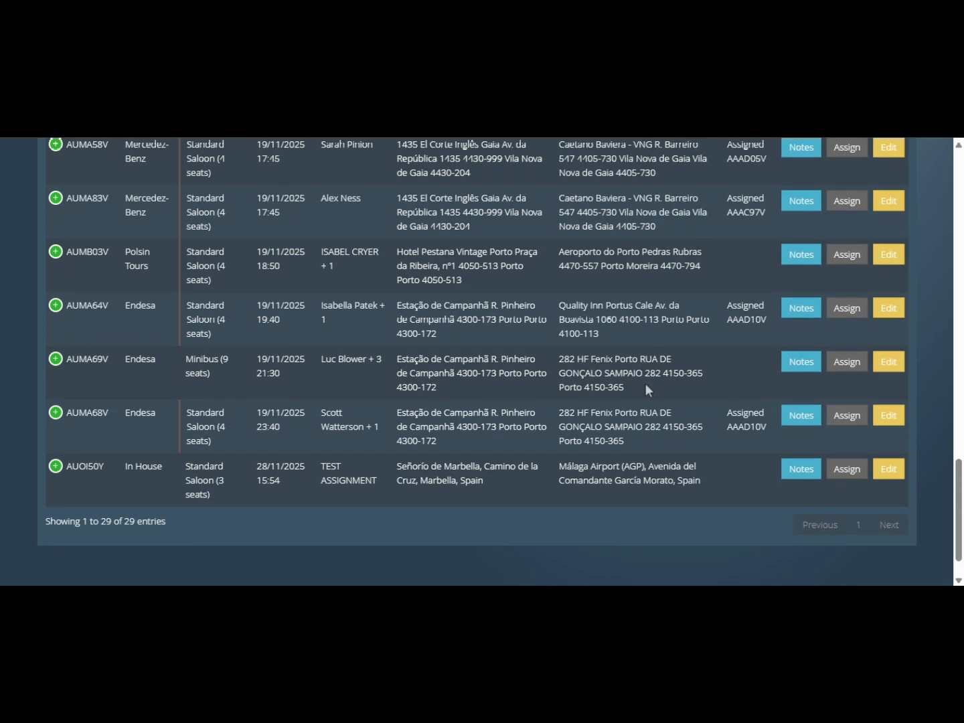
pyautogui.scroll(13, 645, 383)
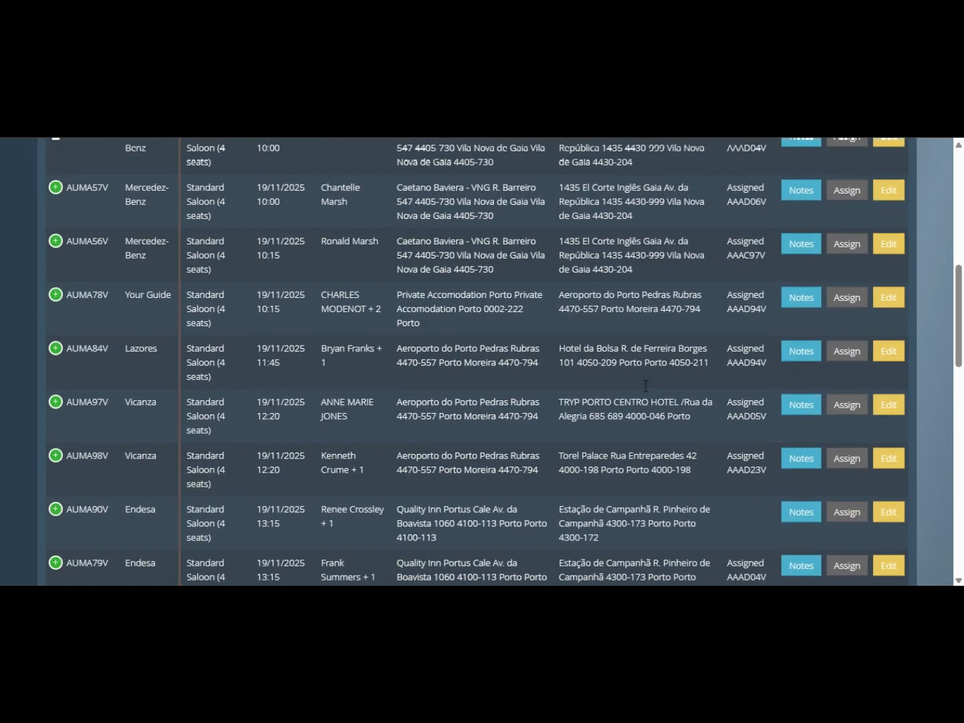
pyautogui.scroll(8, 646, 386)
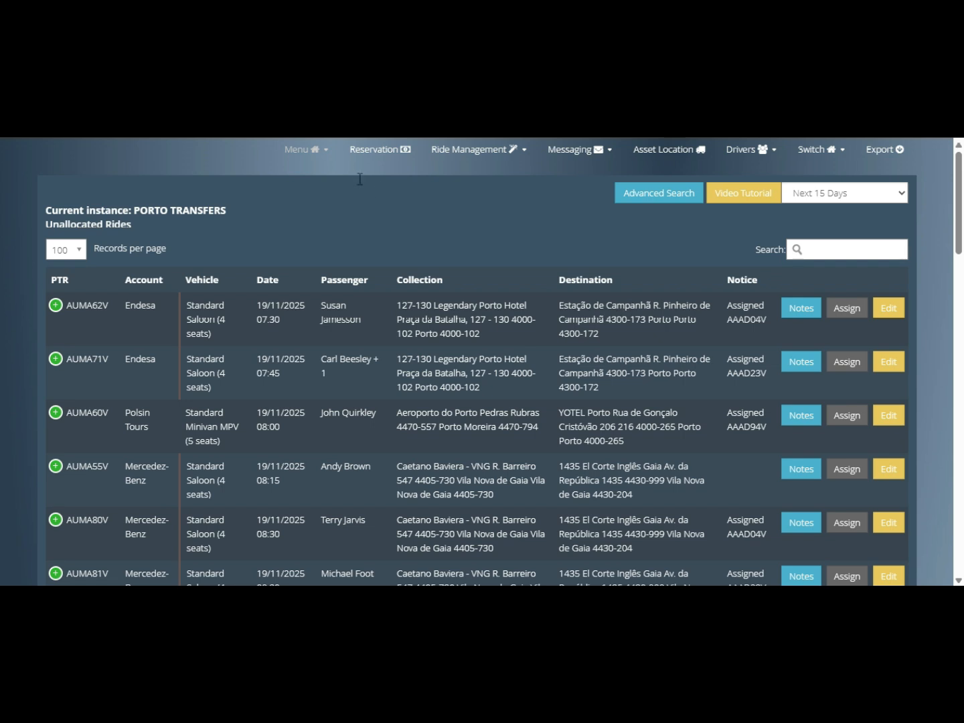
pyautogui.click(324, 150)
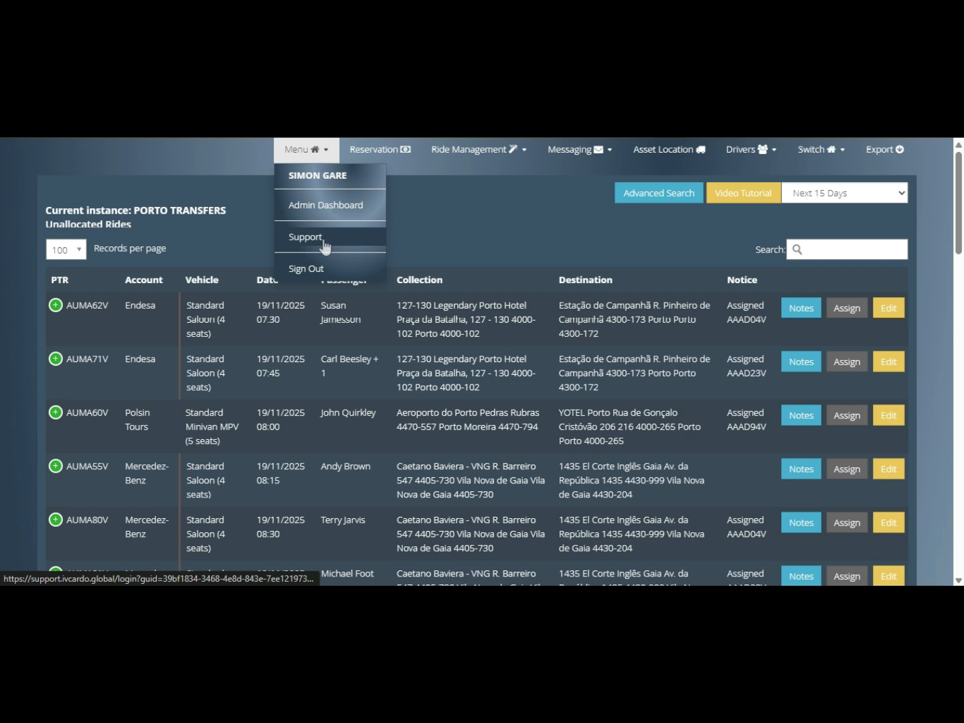
pyautogui.click(432, 237)
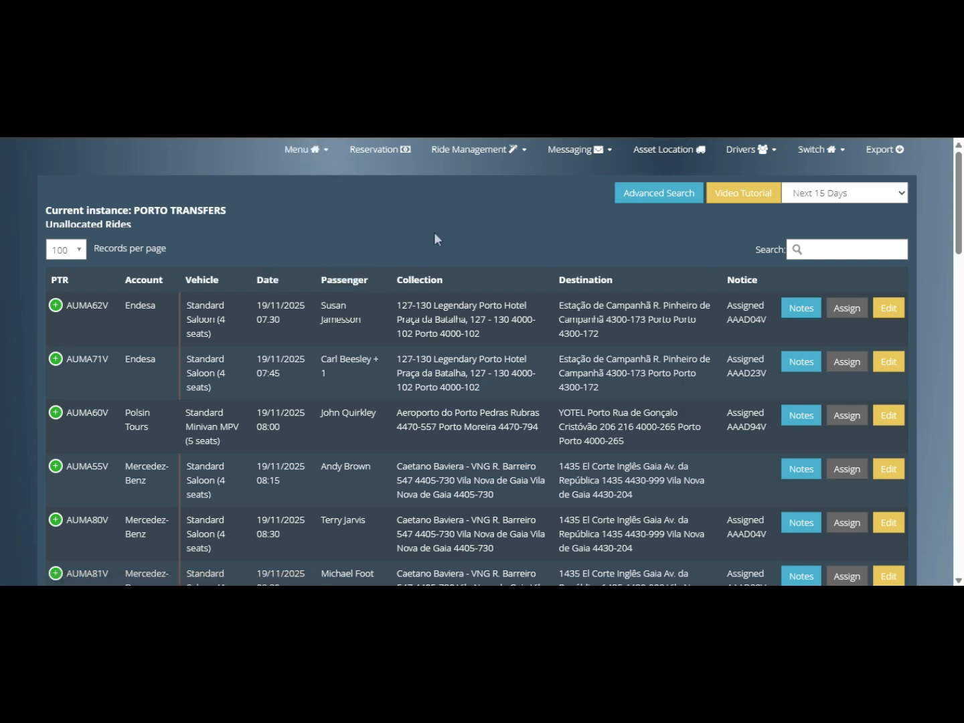